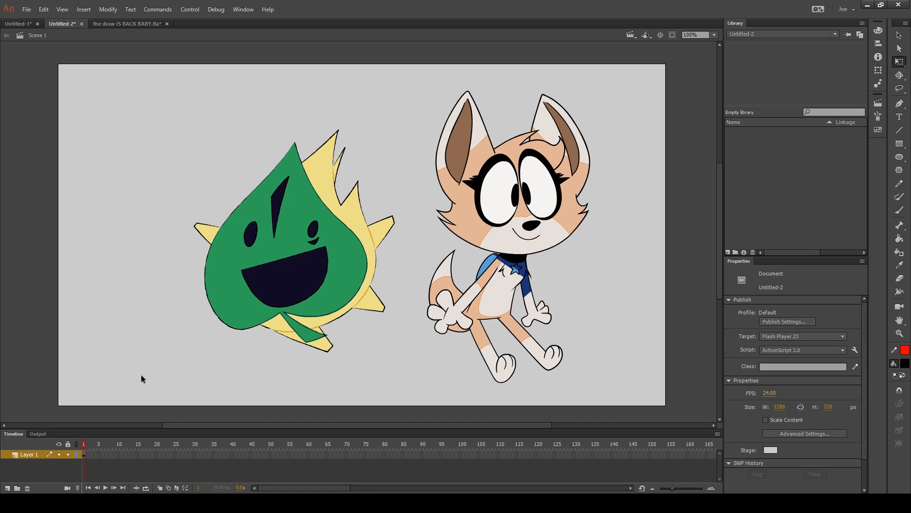
# Try moving the ungrouped leaf character up and the fox toward the stage's edge, then undo both moves
pyautogui.press('v')
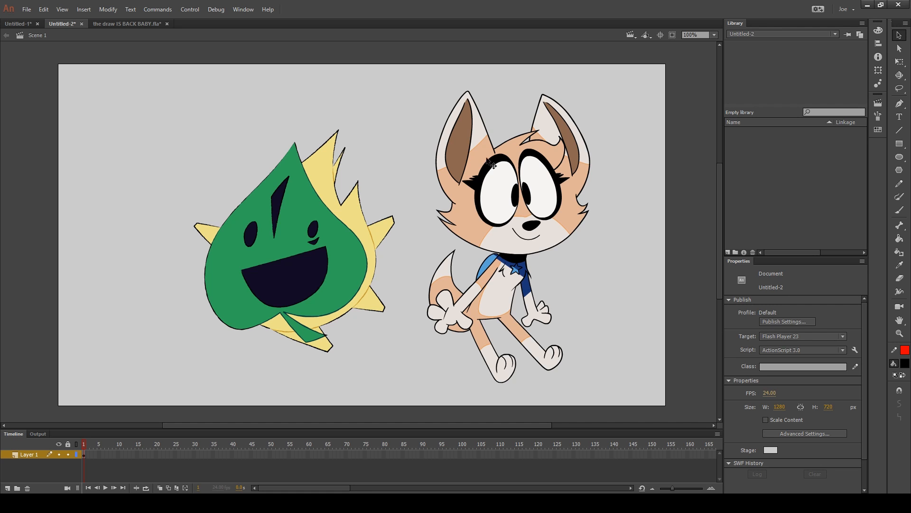
pyautogui.moveTo(136, 80); pyautogui.dragTo(403, 387)
pyautogui.moveTo(343, 275); pyautogui.dragTo(314, 217)
pyautogui.moveTo(391, 75); pyautogui.dragTo(644, 405)
pyautogui.moveTo(536, 223); pyautogui.dragTo(570, 217)
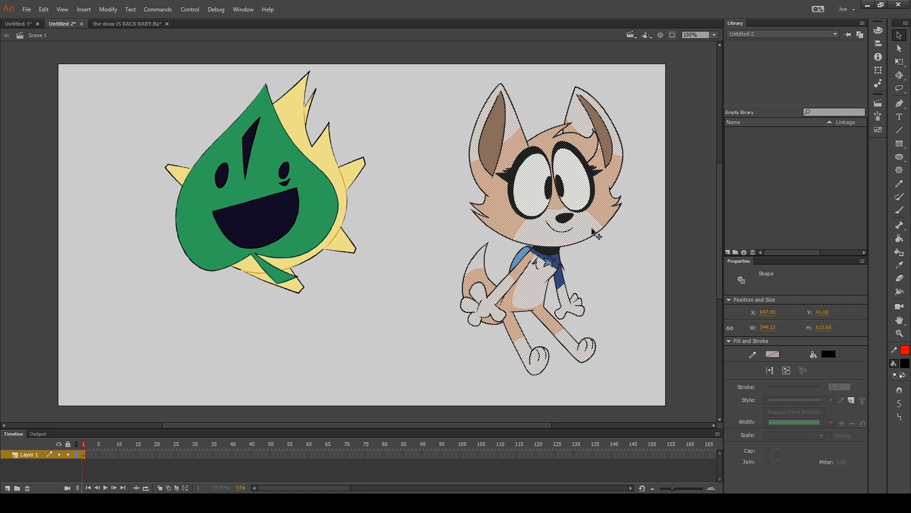
pyautogui.hotkey('ctrl', 'z')
pyautogui.hotkey('ctrl', 'z')
pyautogui.hotkey('ctrl', 'z')
pyautogui.hotkey('ctrl', 'z')
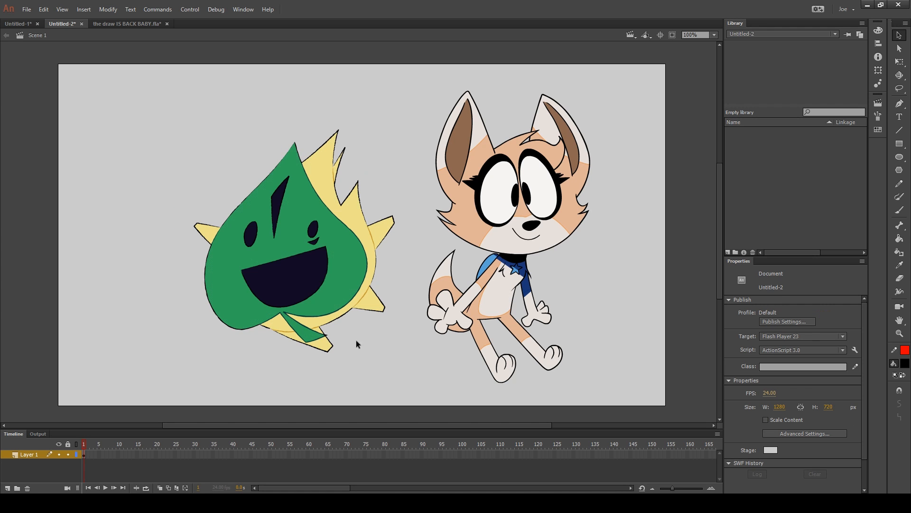
# Try to pull the leaf character's green fill away from its outlines, then undo the move
pyautogui.moveTo(119, 86); pyautogui.dragTo(407, 391)
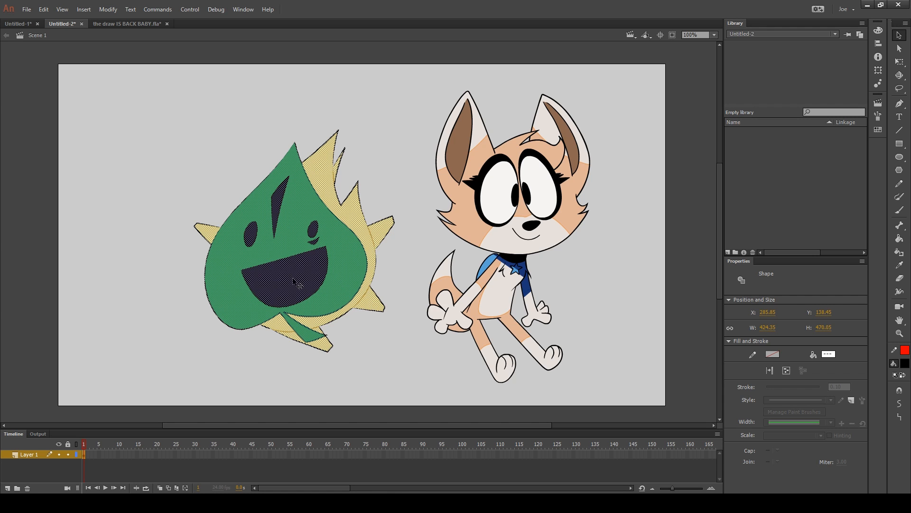
pyautogui.click(362, 371)
pyautogui.click(337, 255)
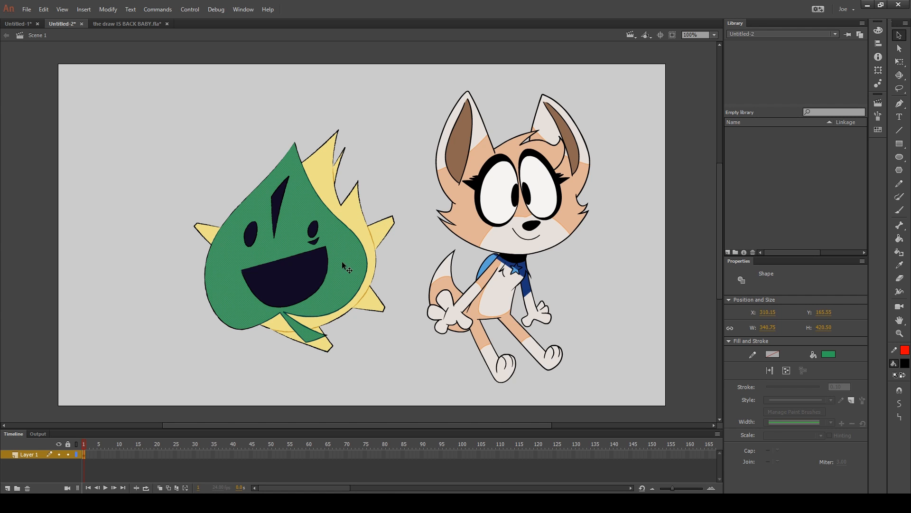
pyautogui.moveTo(337, 255); pyautogui.dragTo(206, 163)
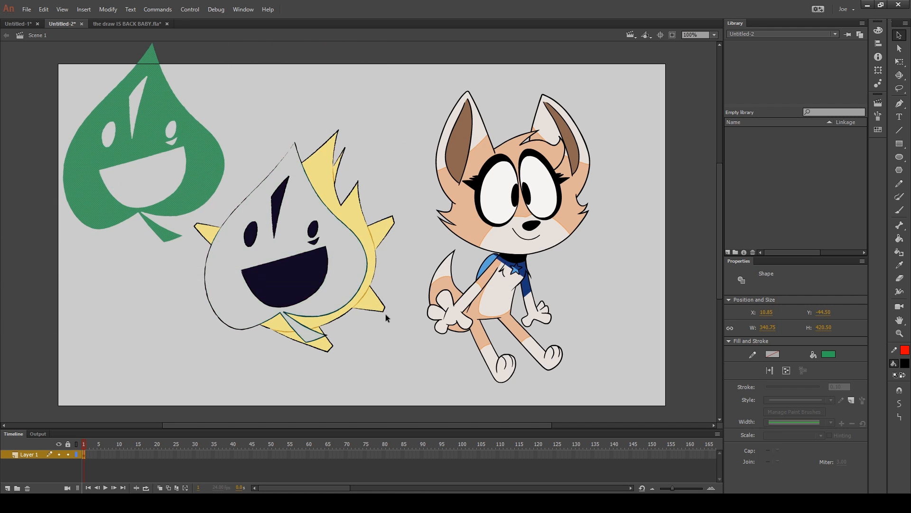
pyautogui.hotkey('ctrl', 'z')
pyautogui.click(380, 348)
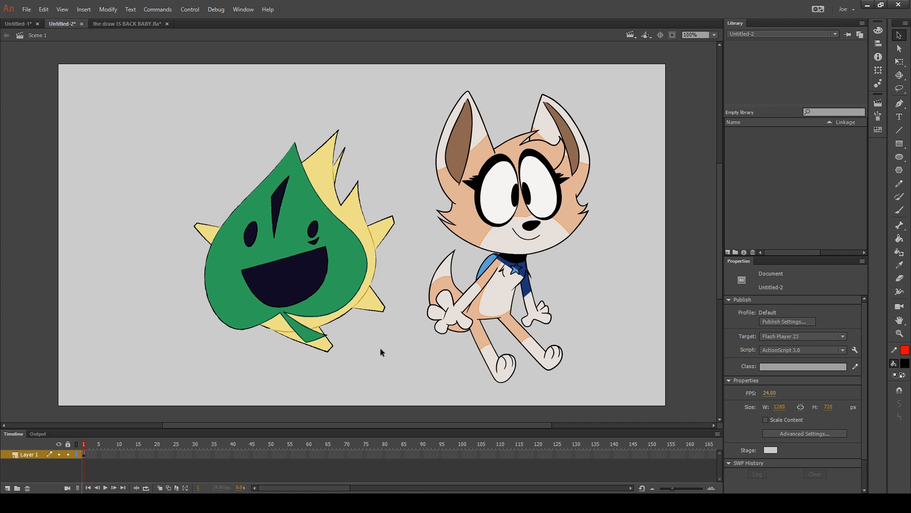
# Try placing the raw leaf shapes over the fox and separating them again, then undo the changes
pyautogui.hotkey('ctrl', 'a')
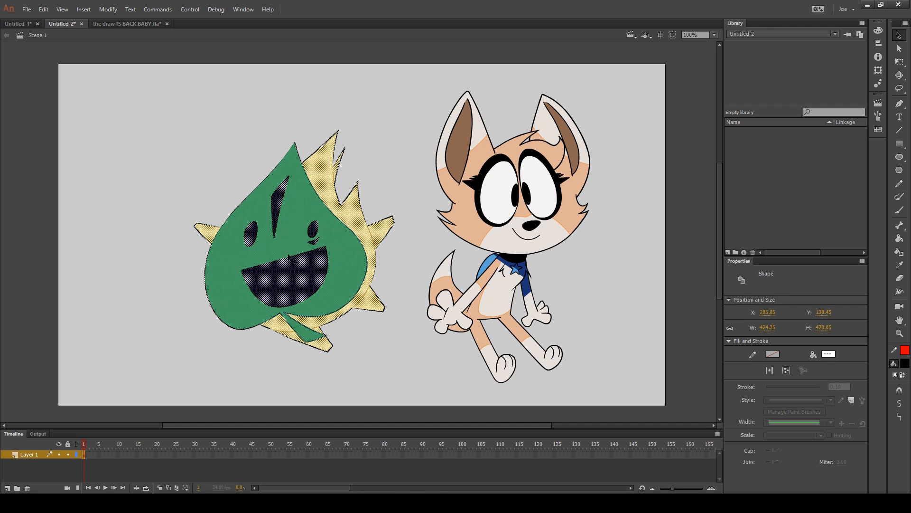
pyautogui.moveTo(289, 257); pyautogui.dragTo(396, 242)
pyautogui.click(628, 240)
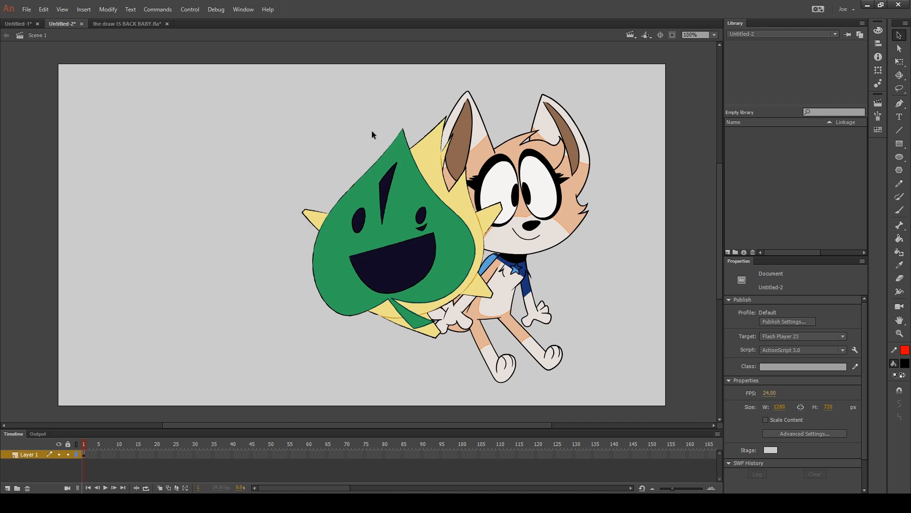
pyautogui.click(451, 113)
pyautogui.moveTo(451, 113); pyautogui.dragTo(231, 122)
pyautogui.hotkey('ctrl', 'z')
pyautogui.click(628, 256)
pyautogui.hotkey('ctrl', 'z')
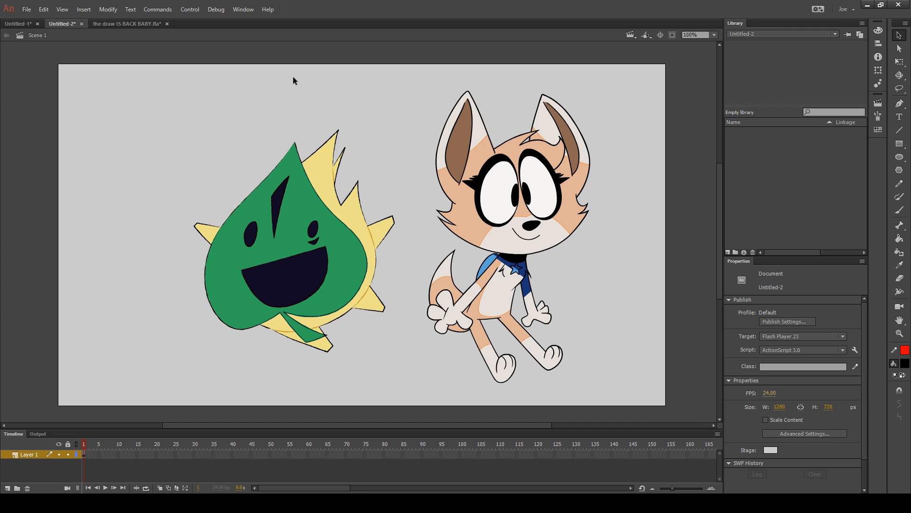
# Try cutting the leaf character and pasting it in place on a new layer, then undo it
pyautogui.moveTo(174, 89); pyautogui.dragTo(407, 411)
pyautogui.hotkey('ctrl', 'x')
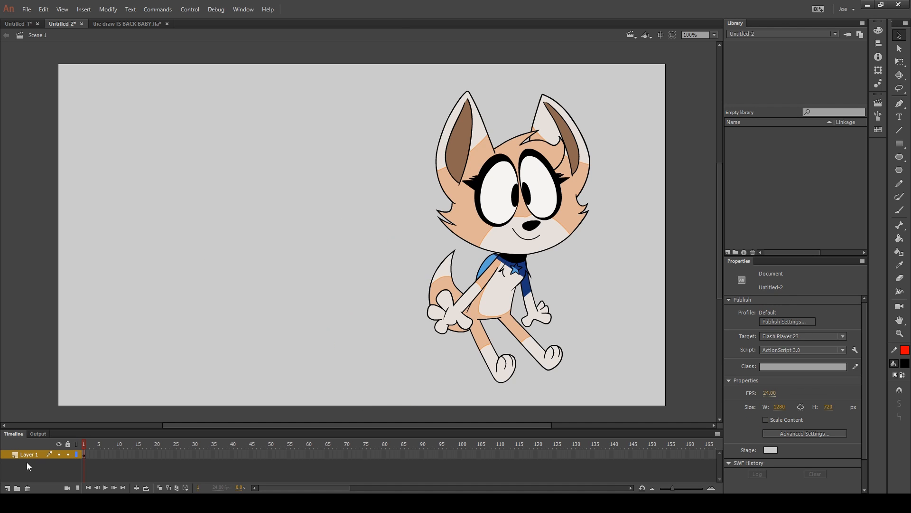
pyautogui.click(7, 488)
pyautogui.rightClick(150, 233)
pyautogui.click(187, 267)
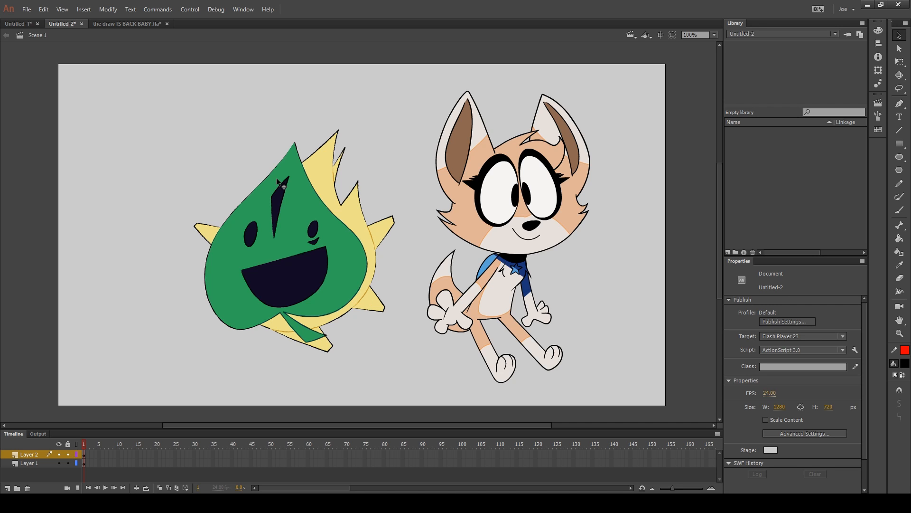
pyautogui.hotkey('ctrl', 'z')
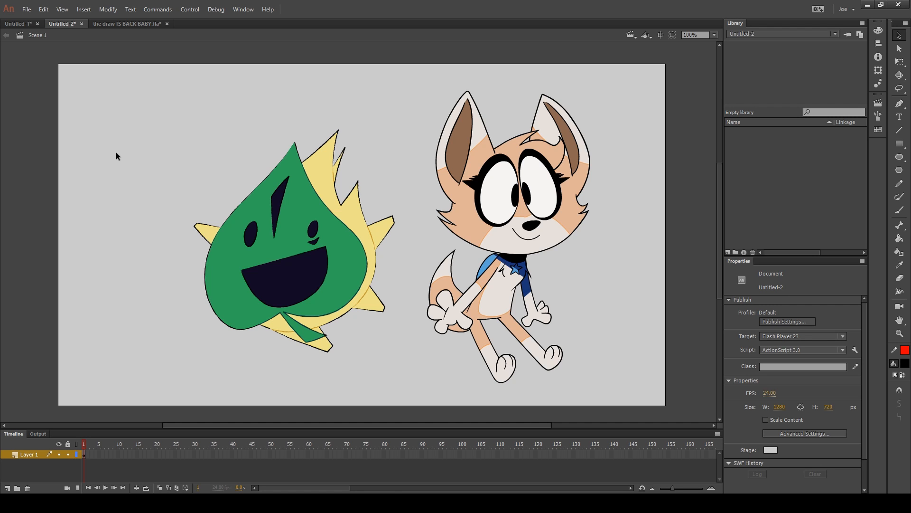
# Lasso the whole leaf character and convert it to a Graphic symbol named makar
pyautogui.press('l')
pyautogui.moveTo(335, 95)
pyautogui.mouseDown()
pyautogui.moveTo(376, 342)
pyautogui.moveTo(227, 358)
pyautogui.moveTo(179, 190)
pyautogui.moveTo(331, 107)
pyautogui.mouseUp()
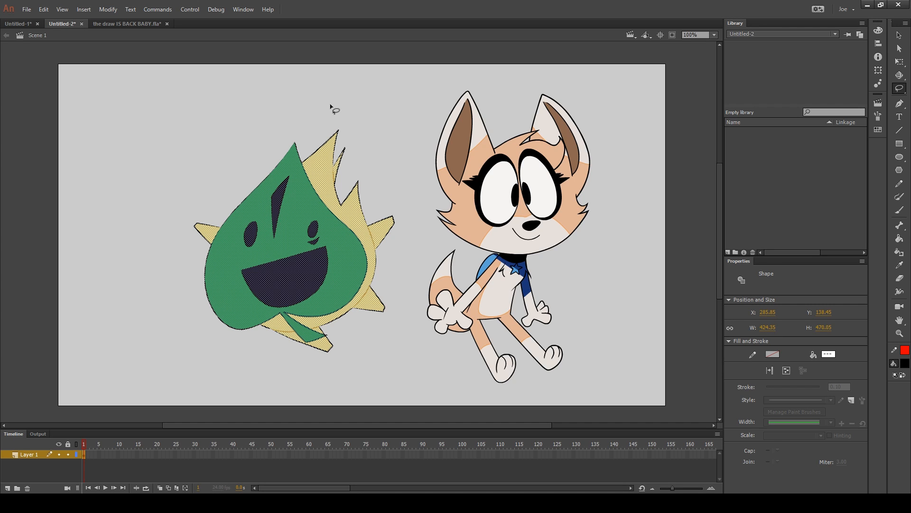
pyautogui.press('F8')
pyautogui.write('makar')
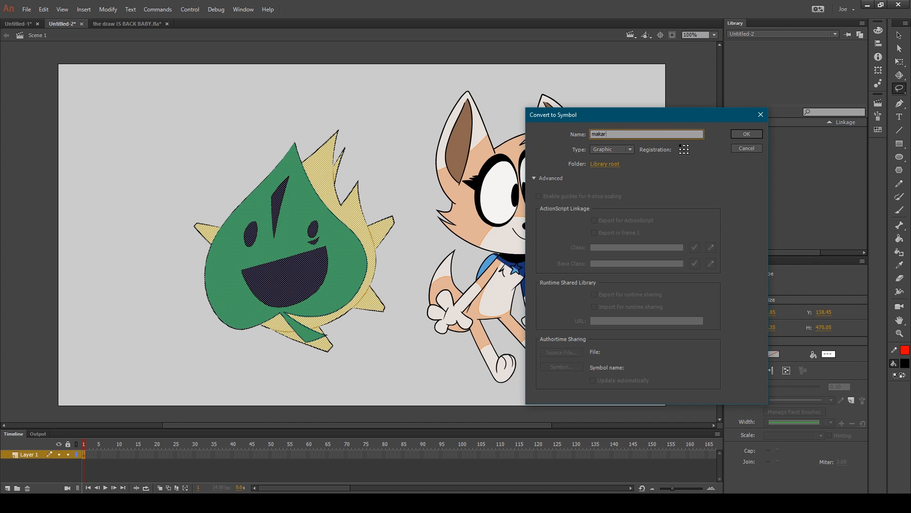
pyautogui.press('Return')
pyautogui.click(335, 105)
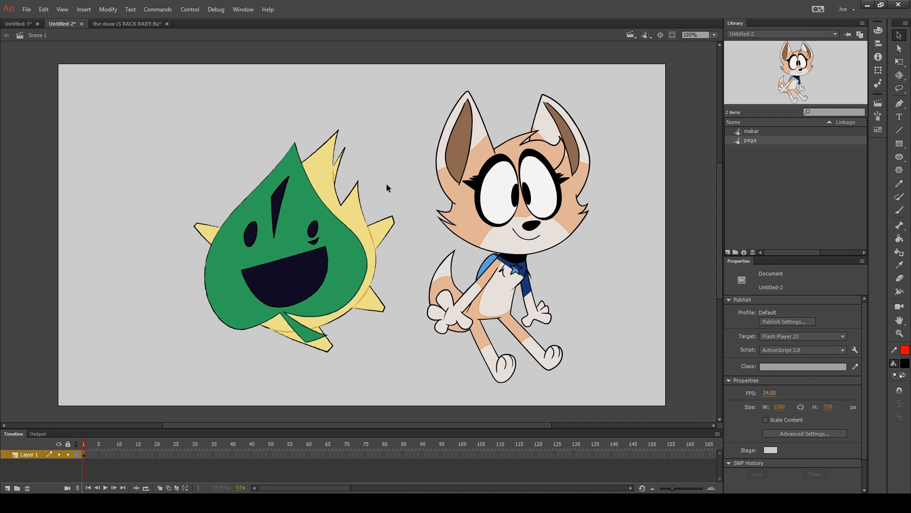
# Rearrange the symbols with the fox on the stage's left and the leaf on its right, bringing the selected one to the front
pyautogui.moveTo(370, 261); pyautogui.dragTo(313, 199)
pyautogui.moveTo(446, 202); pyautogui.dragTo(485, 257)
pyautogui.hotkey('ctrl', 'shift', 'Up')
pyautogui.click(641, 256)
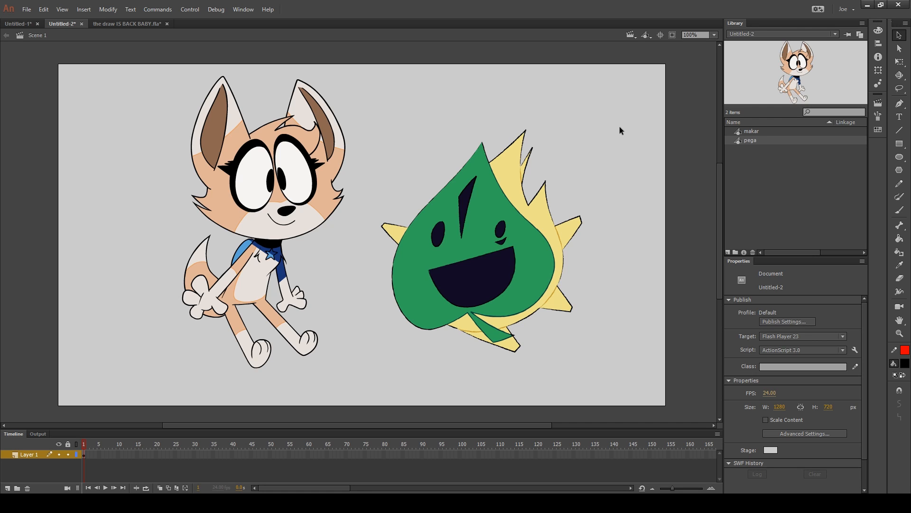
# Add a keyframe at frame 2 and move the fox down-left and the leaf character up-left in it
pyautogui.press('F6')
pyautogui.press('F6')
pyautogui.hotkey('ctrl', 'z')
pyautogui.hotkey('ctrl', 'z')
pyautogui.moveTo(302, 193); pyautogui.dragTo(224, 227)
pyautogui.moveTo(484, 256); pyautogui.dragTo(437, 188)
pyautogui.click(651, 227)
pyautogui.press('Return')
# Edit the makar symbol, fill its green leaf with blue 3D9ADE, and return to Scene 1
pyautogui.click(477, 171)
pyautogui.doubleClick(477, 171)
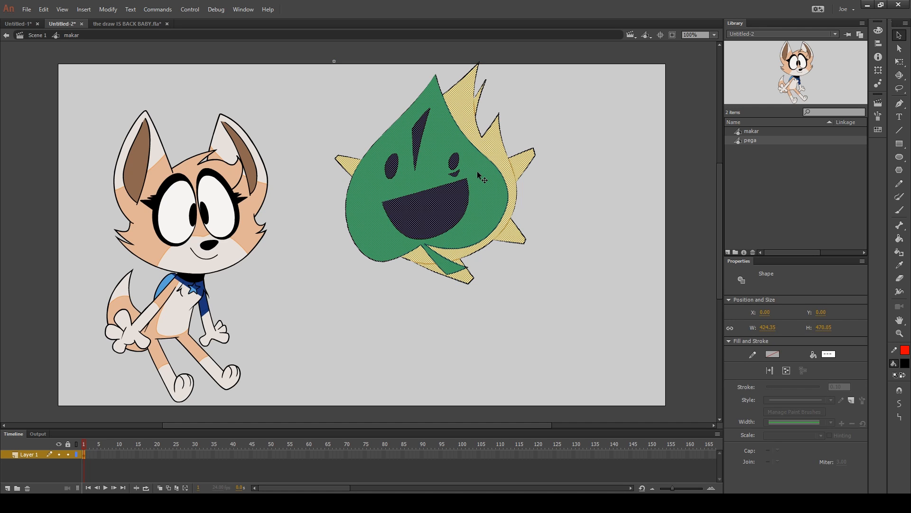
pyautogui.click(907, 363)
pyautogui.click(498, 212)
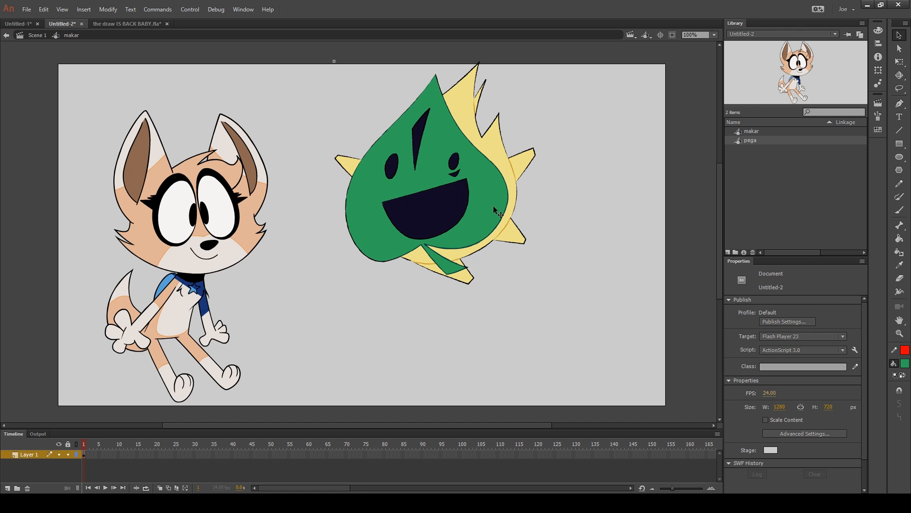
pyautogui.click(878, 30)
pyautogui.click(819, 96)
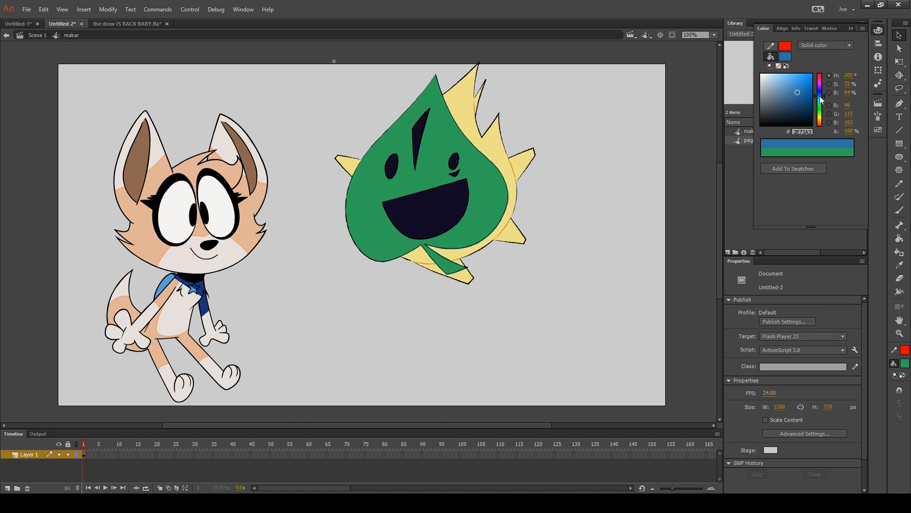
pyautogui.click(798, 80)
pyautogui.press('k')
pyautogui.click(494, 186)
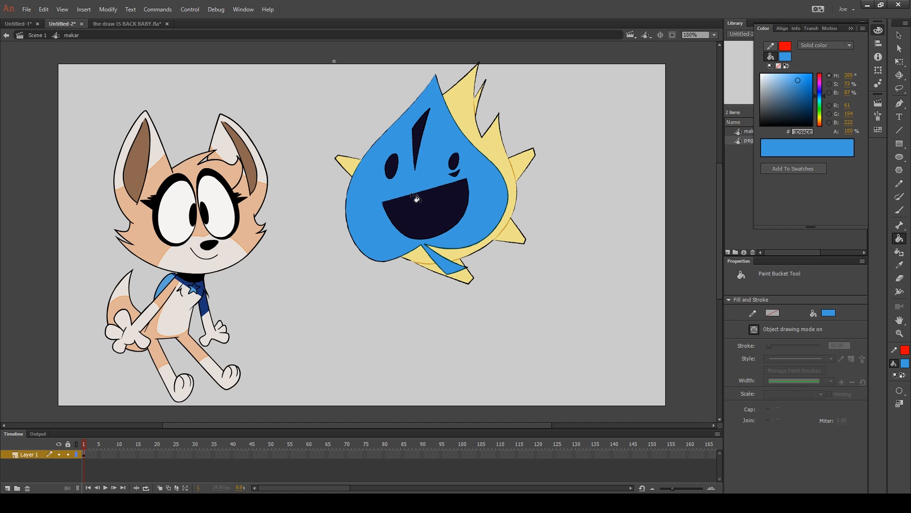
pyautogui.press('v')
pyautogui.click(35, 36)
# Flip back and forth between frames 1 and 2 to compare the leaf symbol's colour in both keyframes
pyautogui.click(263, 72)
pyautogui.press(',')
pyautogui.press('.')
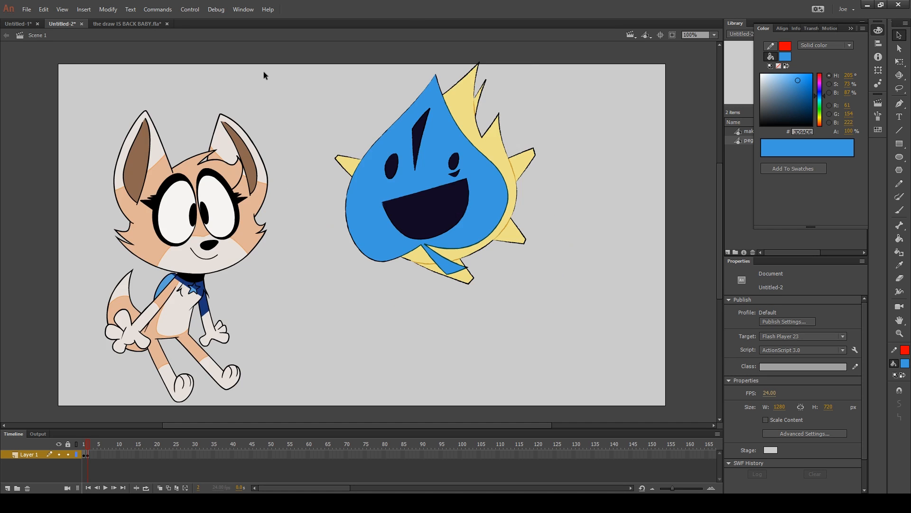
pyautogui.press(',')
pyautogui.press('.')
pyautogui.press(',')
pyautogui.press('.')
pyautogui.press(',')
pyautogui.press('.')
# Duplicate the leaf symbol twice and place the copies beside the fox and at the stage's lower right
pyautogui.click(452, 138)
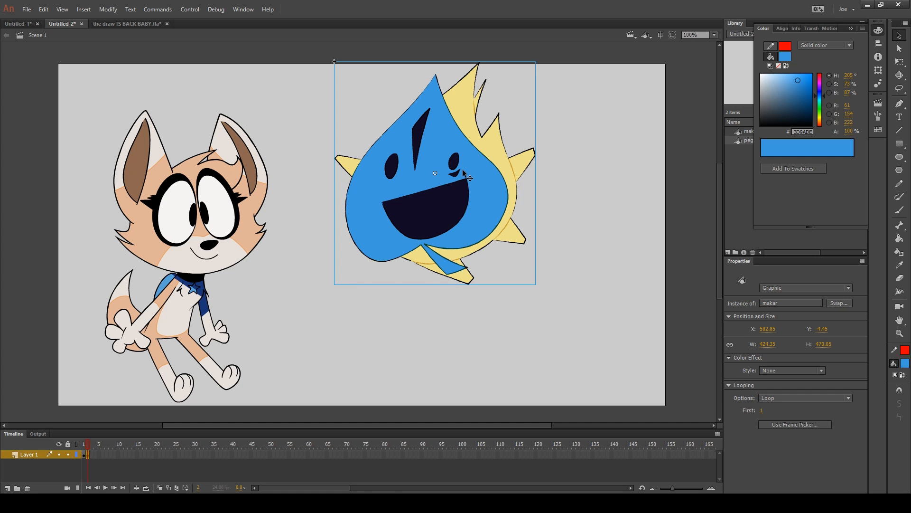
pyautogui.hotkey('ctrl', 'd')
pyautogui.hotkey('ctrl', 'd')
pyautogui.moveTo(463, 169); pyautogui.dragTo(611, 263)
# Edit the makar symbol, fill its leaf with pink DE3D83, and play the timeline in Scene 1
pyautogui.click(470, 179)
pyautogui.doubleClick(470, 179)
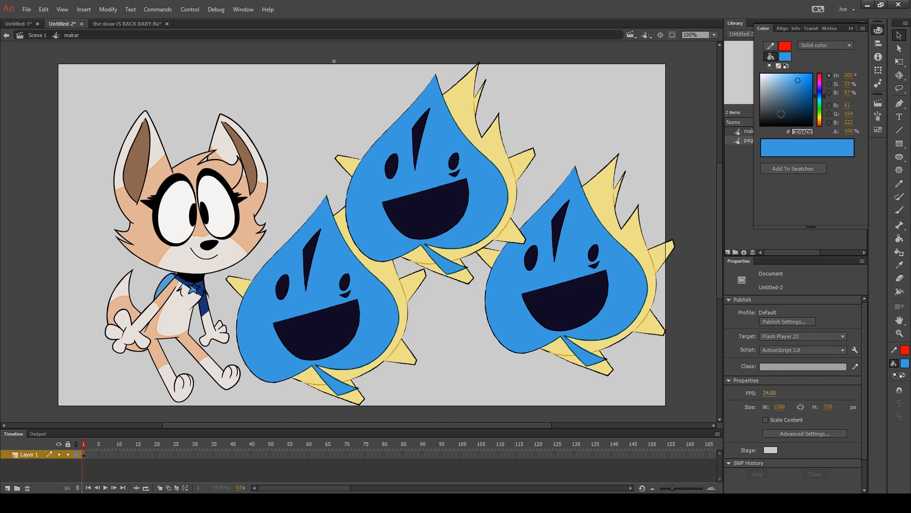
pyautogui.click(821, 76)
pyautogui.press('k')
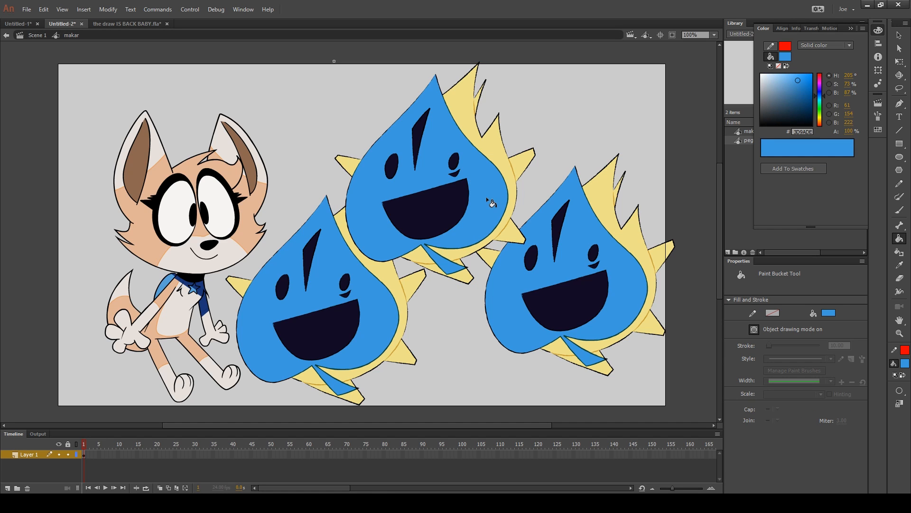
pyautogui.click(821, 78)
pyautogui.click(498, 183)
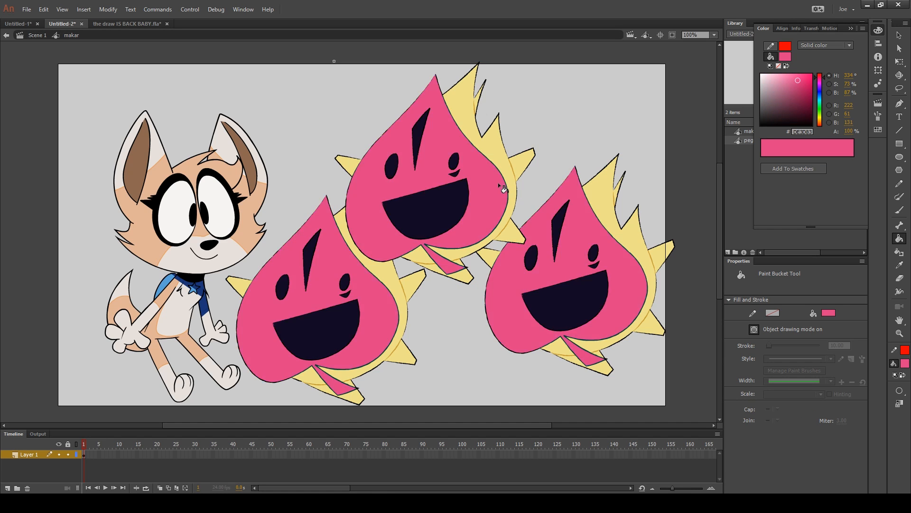
pyautogui.press('v')
pyautogui.click(38, 34)
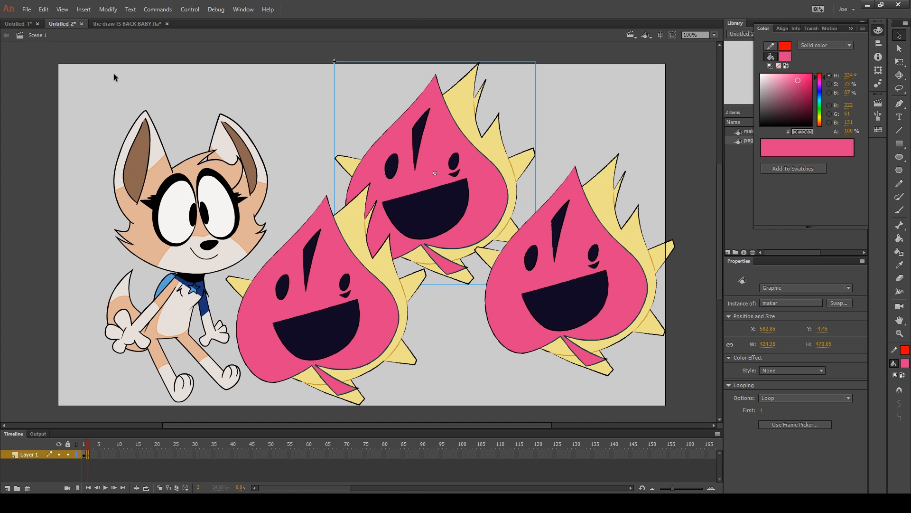
pyautogui.click(113, 73)
pyautogui.press('Return')
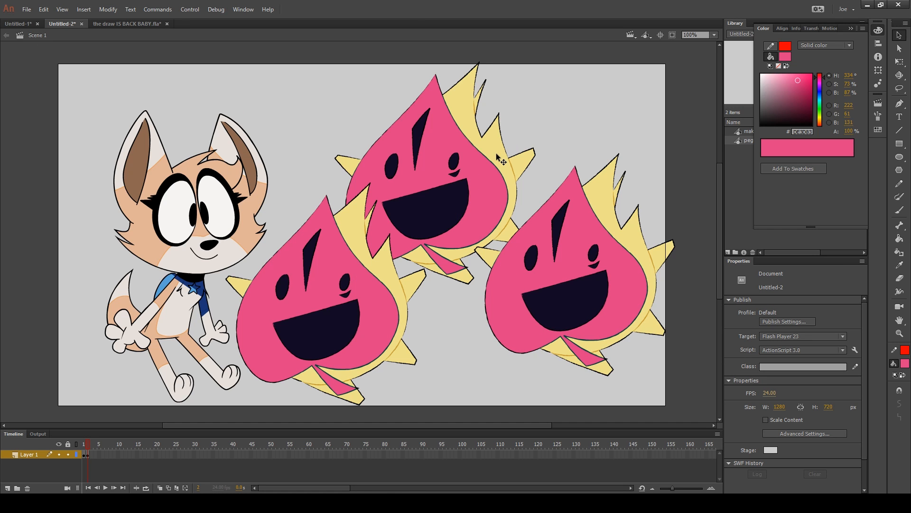
# Open symbol conversion for the fox and examine the available symbol types
pyautogui.click(253, 175)
pyautogui.press('F8')
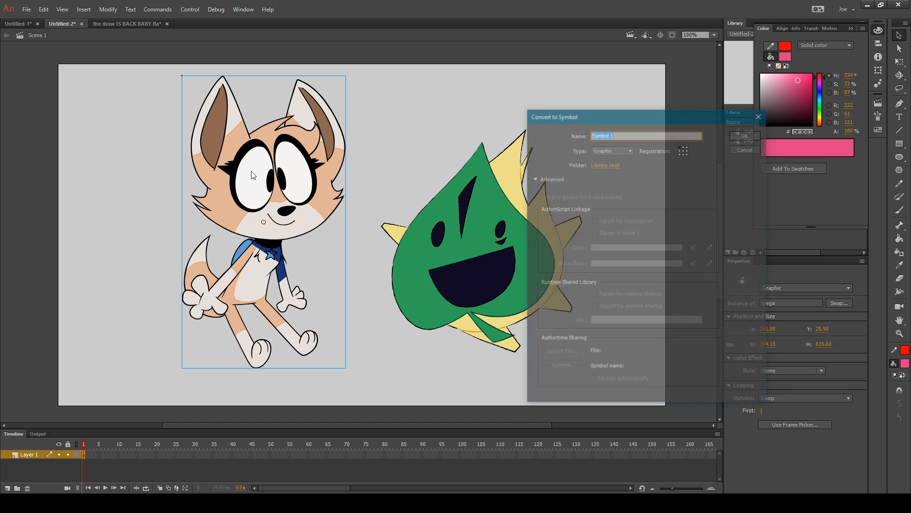
pyautogui.moveTo(616, 115); pyautogui.dragTo(350, 142)
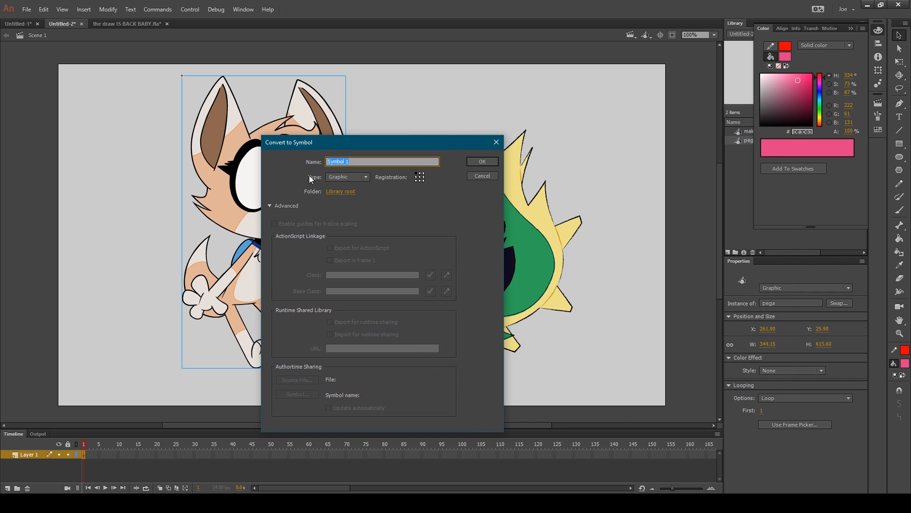
pyautogui.click(346, 178)
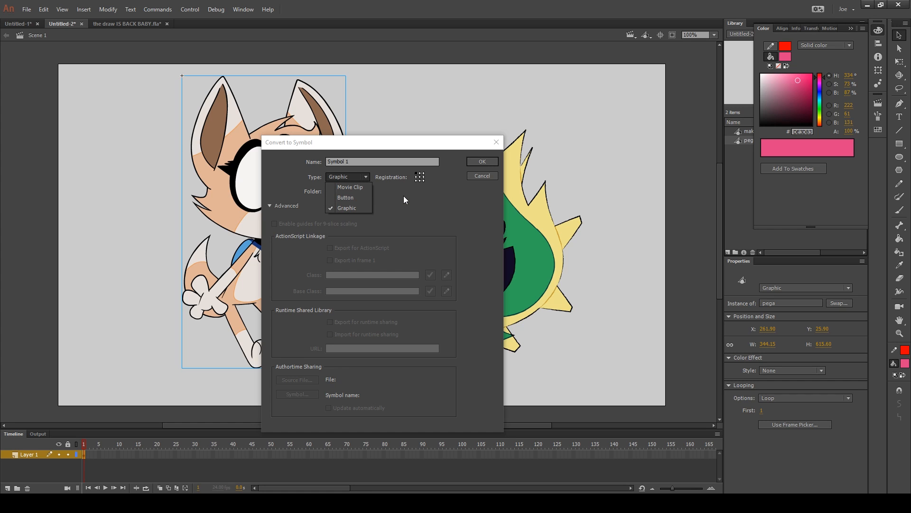
pyautogui.click(365, 171)
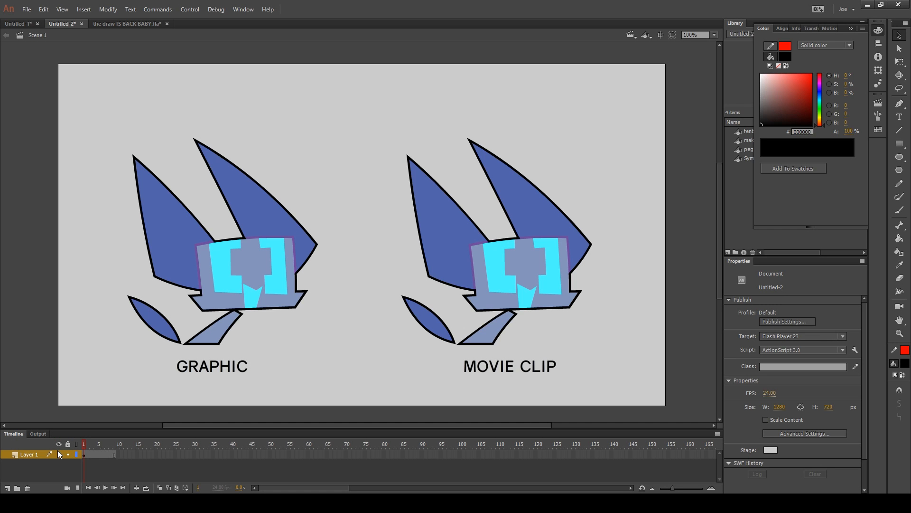
# Nudge the MOVIE CLIP label left so it sits centred beneath its robot
pyautogui.moveTo(499, 382); pyautogui.dragTo(553, 362)
pyautogui.hotkey('shift', 'Left')
pyautogui.hotkey('shift', 'Left')
pyautogui.hotkey('shift', 'Left')
pyautogui.click(623, 371)
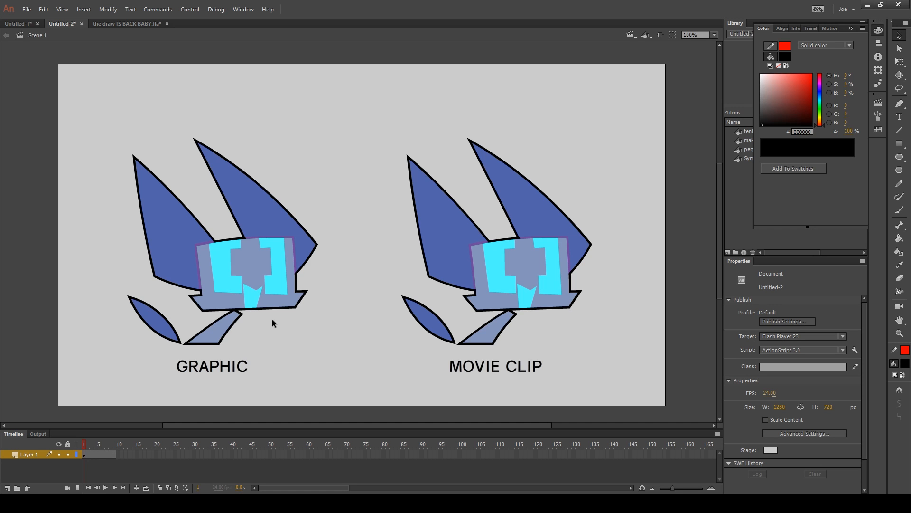
# Play the timeline and preview the SWF to compare the graphic and movie clip animations, closing the preview
pyautogui.press('Return')
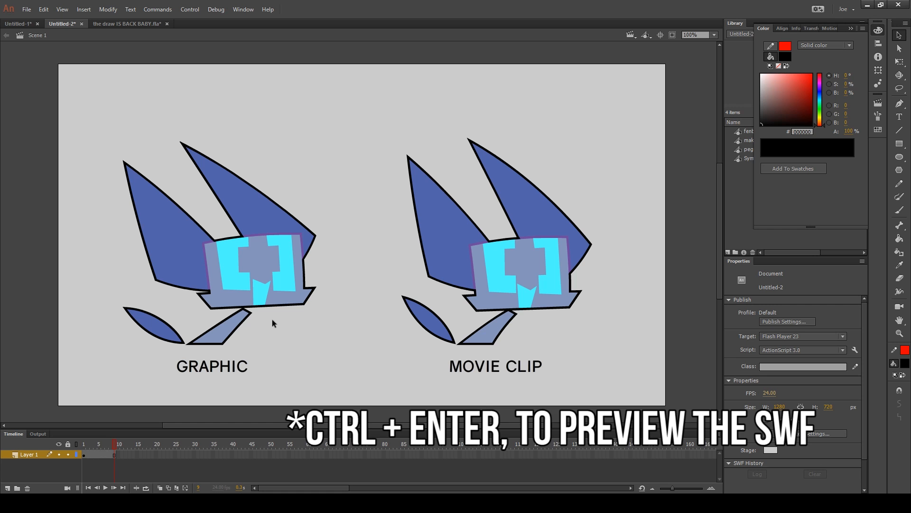
pyautogui.hotkey('ctrl', 'Return')
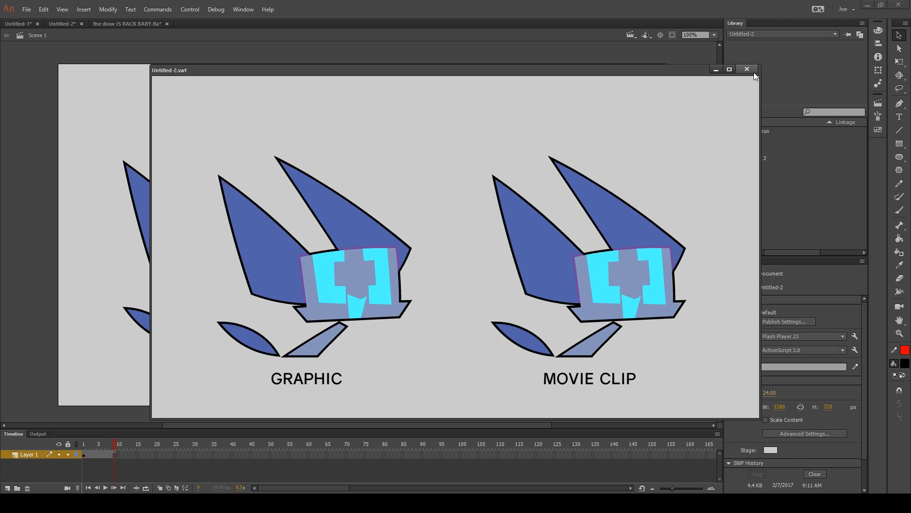
pyautogui.click(747, 70)
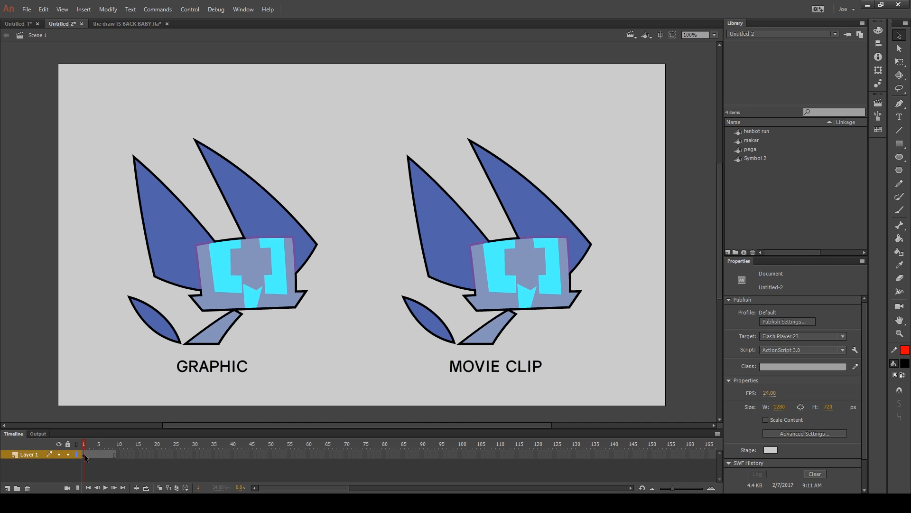
# Compare the properties of the movie clip and graphic robots, and play the timeline to see how each behaves
pyautogui.click(541, 234)
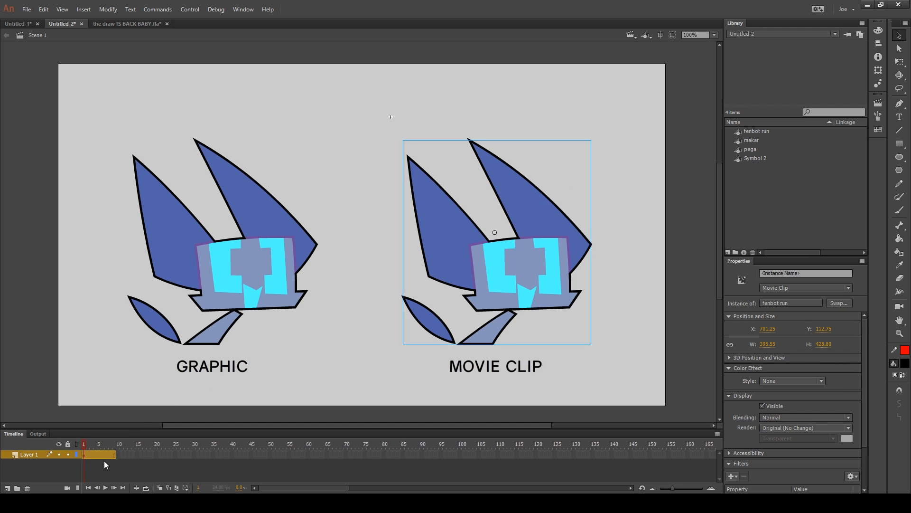
pyautogui.click(294, 356)
pyautogui.click(248, 269)
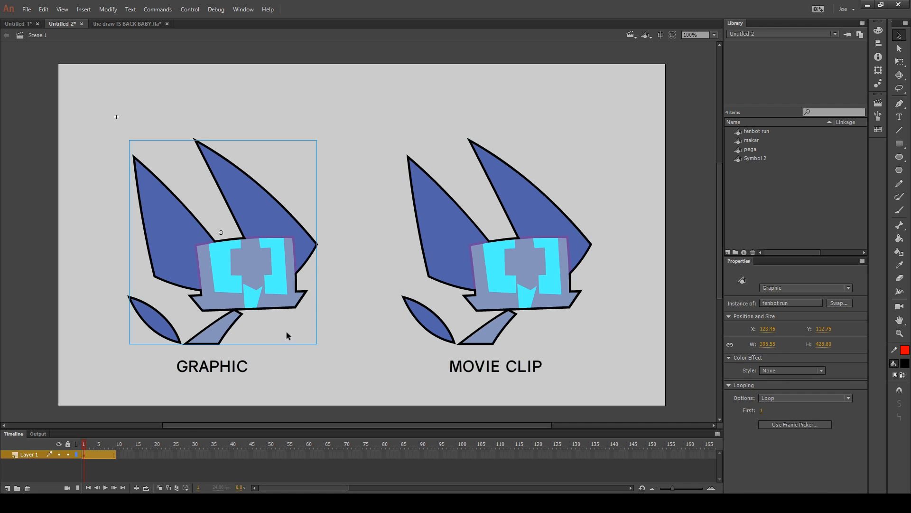
pyautogui.click(360, 355)
pyautogui.press('Return')
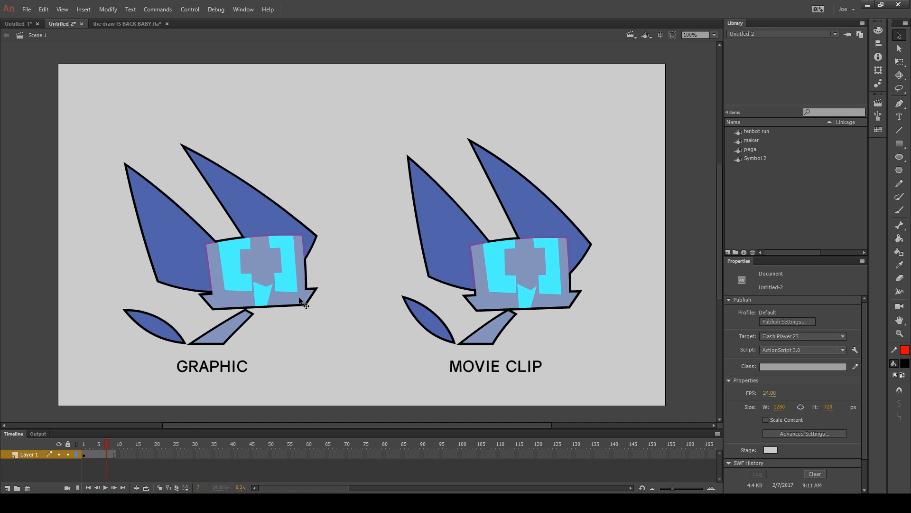
pyautogui.click(295, 286)
pyautogui.click(343, 329)
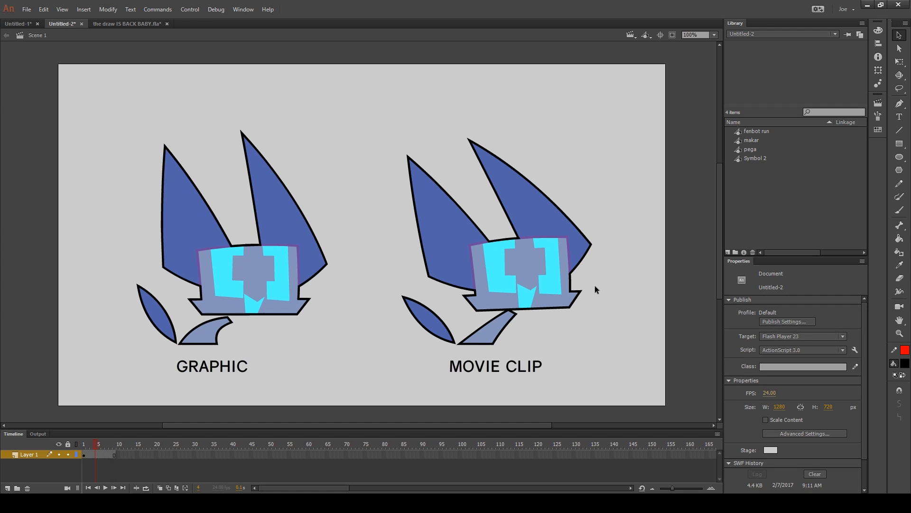
# Trim Layer 1 to a single frame and preview the SWF to compare both robots, closing the preview
pyautogui.moveTo(114, 455); pyautogui.dragTo(186, 445)
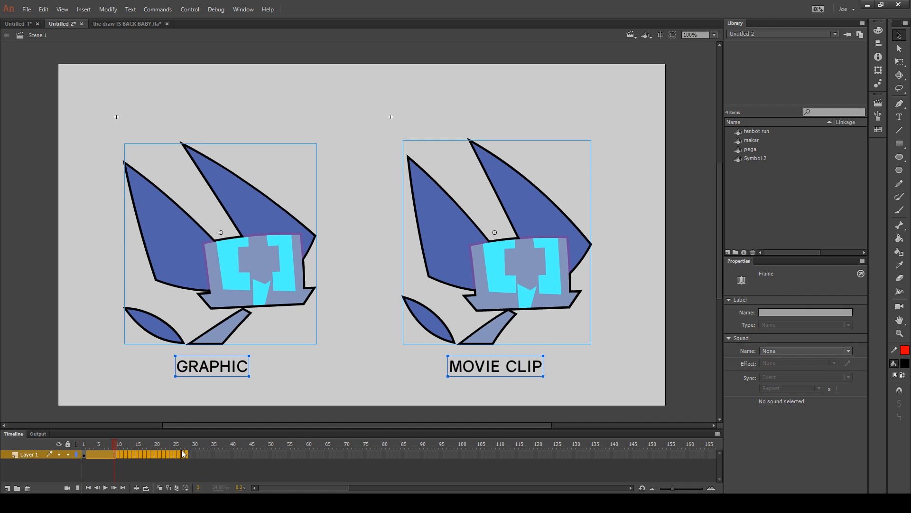
pyautogui.rightClick(175, 454)
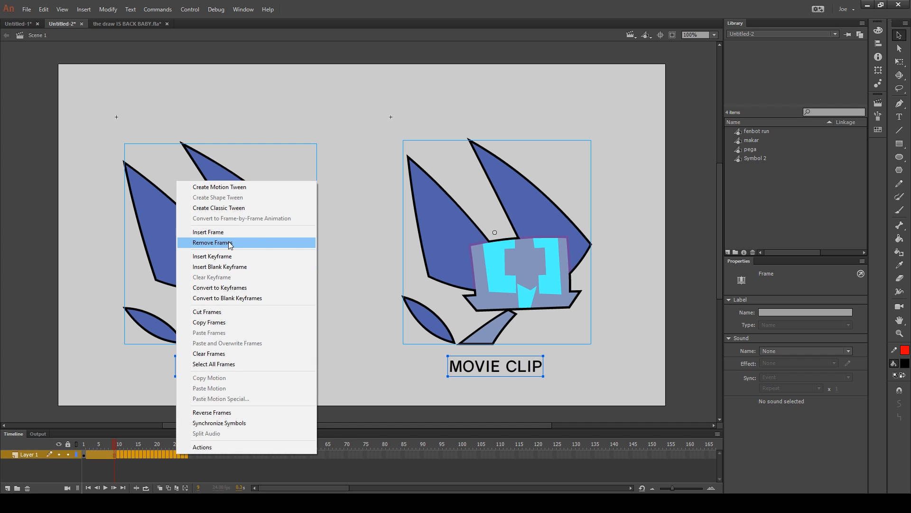
pyautogui.click(229, 242)
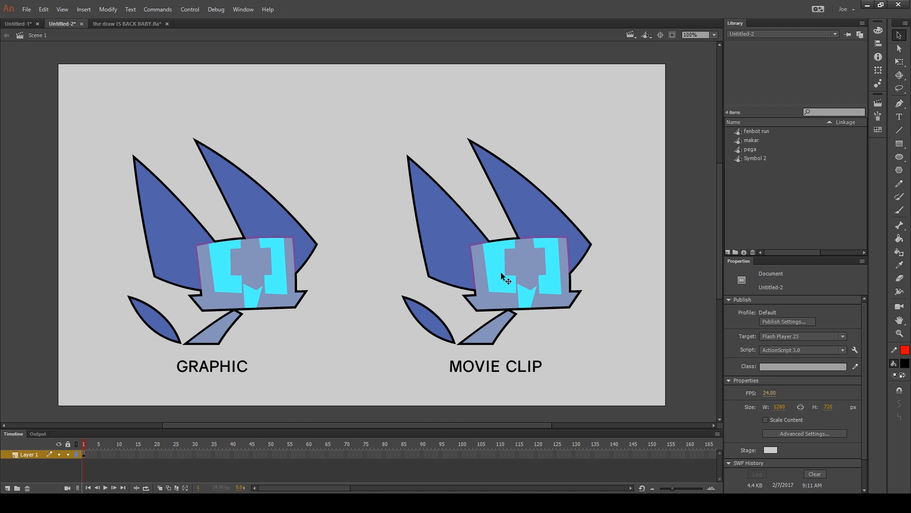
pyautogui.hotkey('ctrl', 'Return')
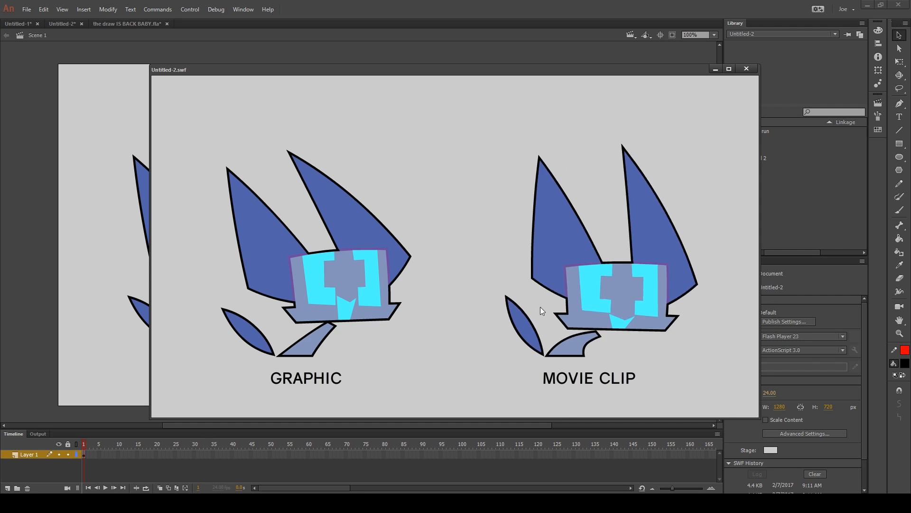
pyautogui.hotkey('ctrl', 'w')
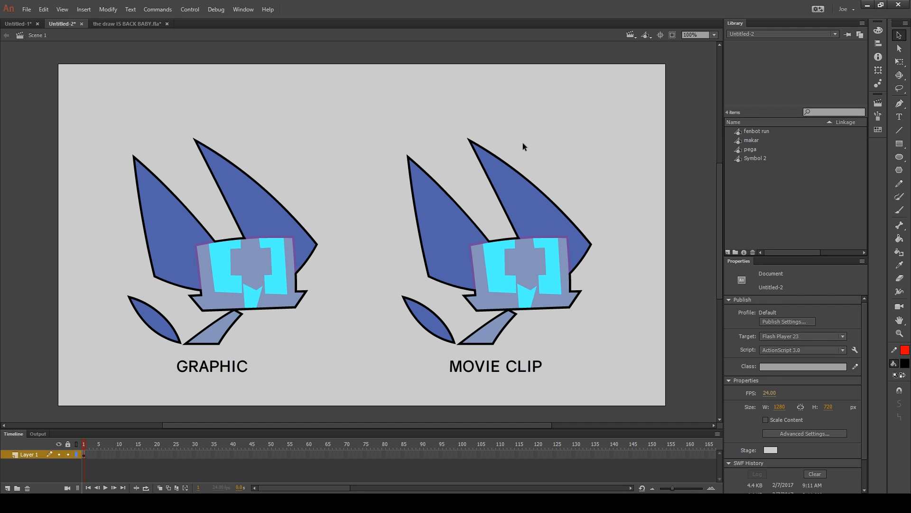
# Undo the frame removal on Layer 1 and play the timeline
pyautogui.hotkey('ctrl', 'a')
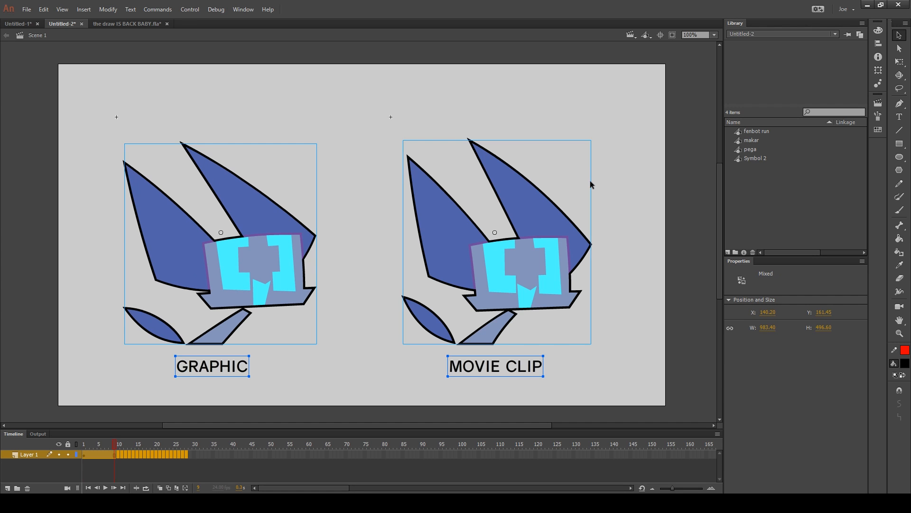
pyautogui.click(591, 184)
pyautogui.press('Return')
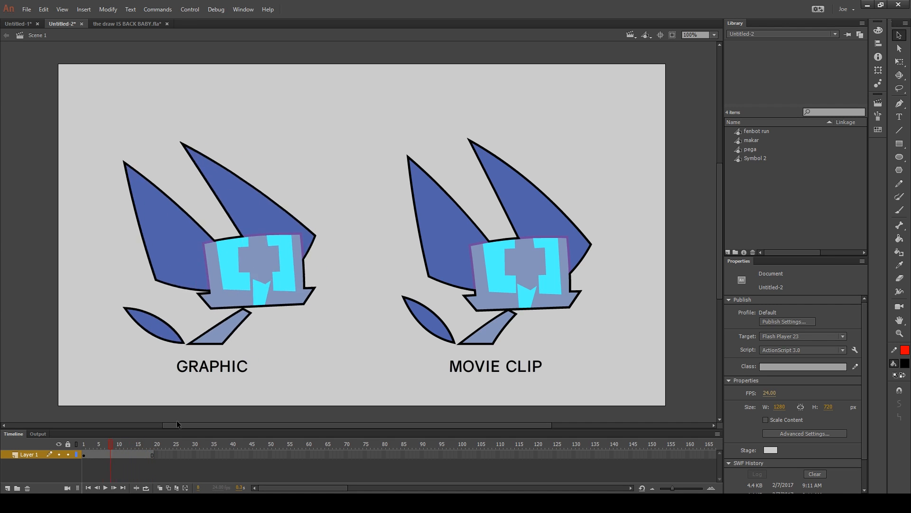
# Set the graphic robot's looping option to Play Once and play the timeline
pyautogui.click(271, 280)
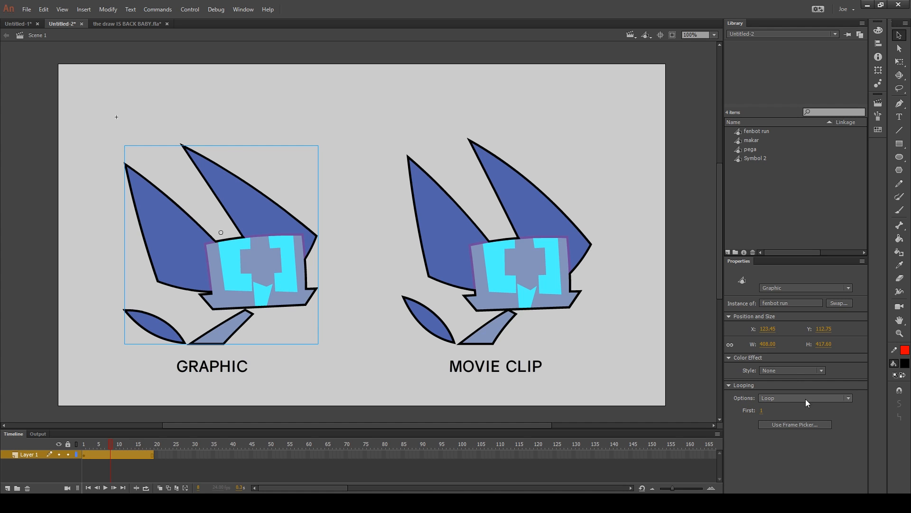
pyautogui.click(786, 397)
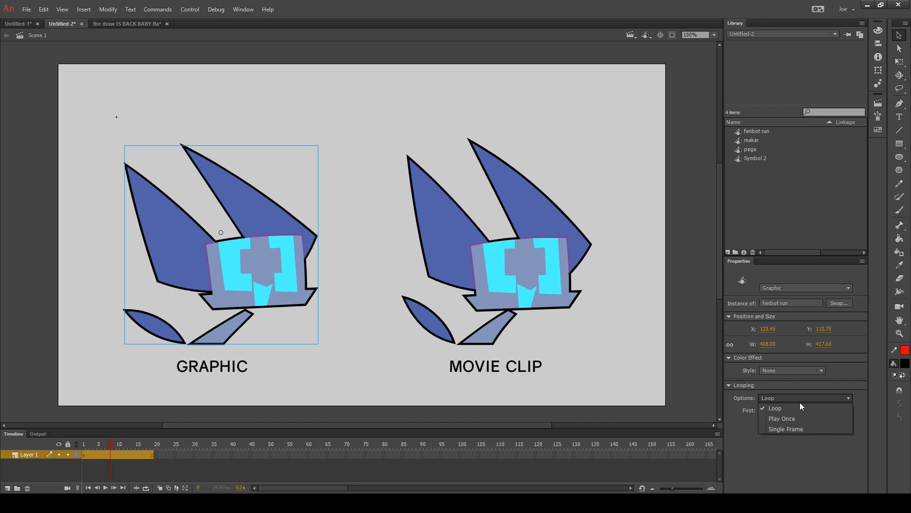
pyautogui.click(779, 416)
pyautogui.click(639, 346)
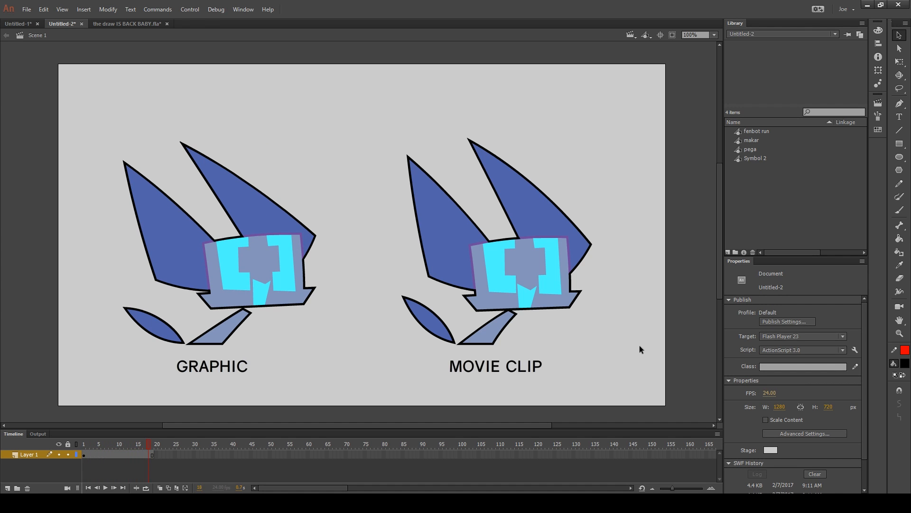
# Set the graphic robot's looping option to Single Frame and play the timeline
pyautogui.click(281, 296)
pyautogui.click(826, 397)
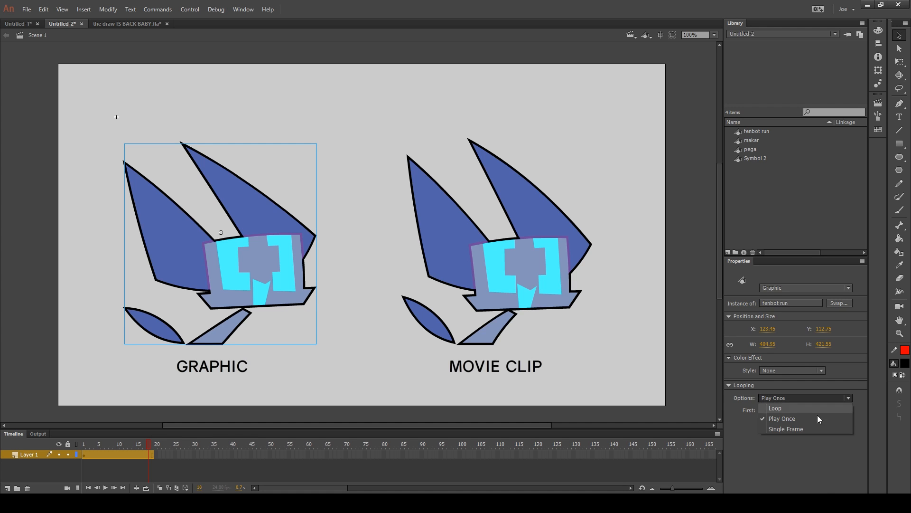
pyautogui.click(802, 427)
pyautogui.click(611, 321)
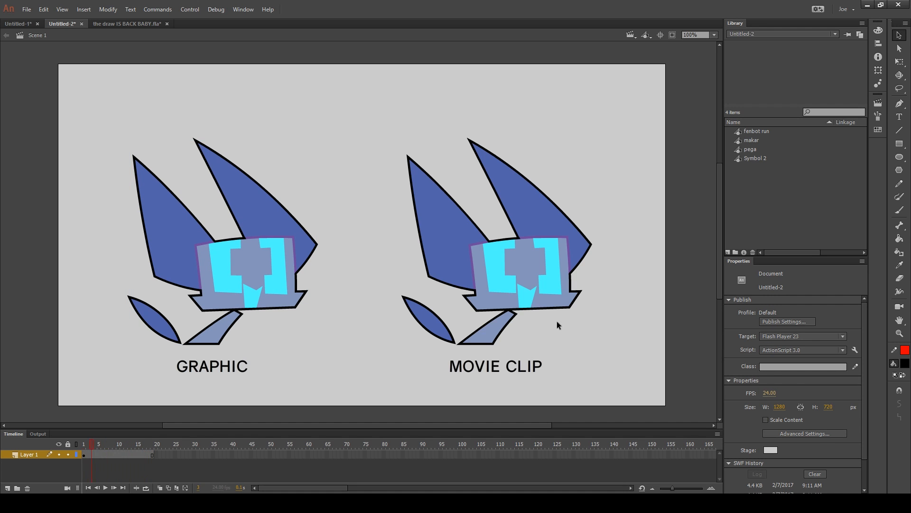
# Set the graphic robot's looping option to Loop with 3 as its first frame
pyautogui.click(284, 295)
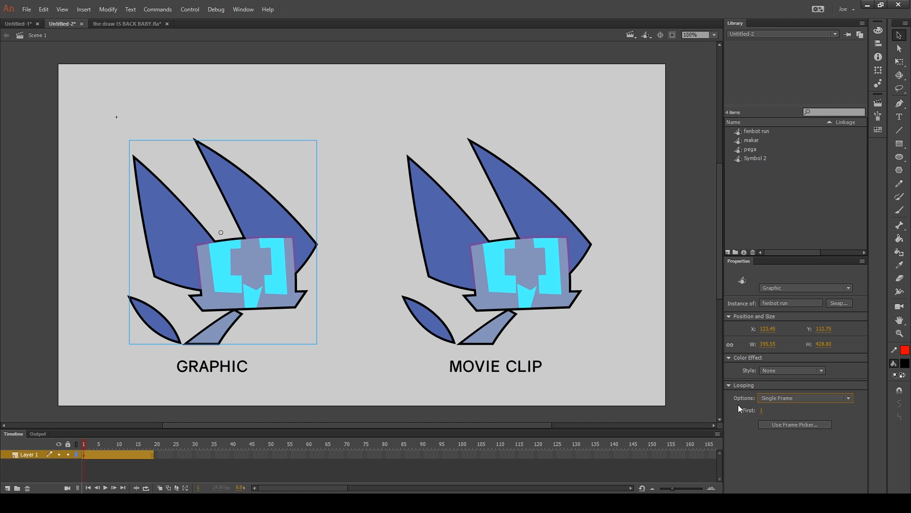
pyautogui.click(814, 396)
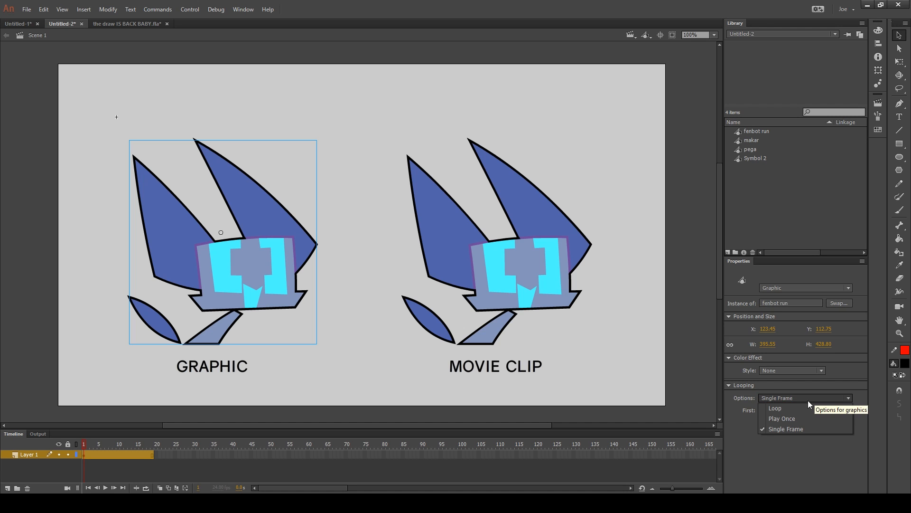
pyautogui.click(799, 406)
pyautogui.click(761, 410)
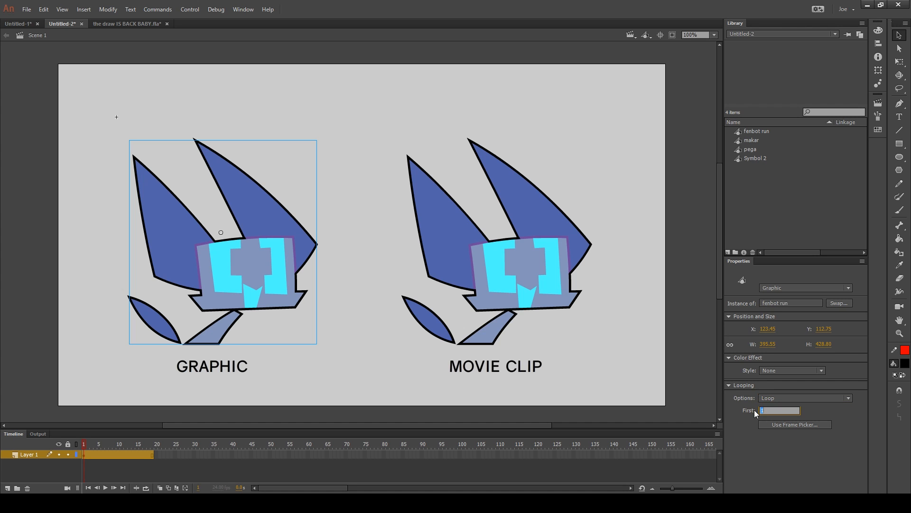
pyautogui.write('3')
pyautogui.press('Return')
pyautogui.click(660, 367)
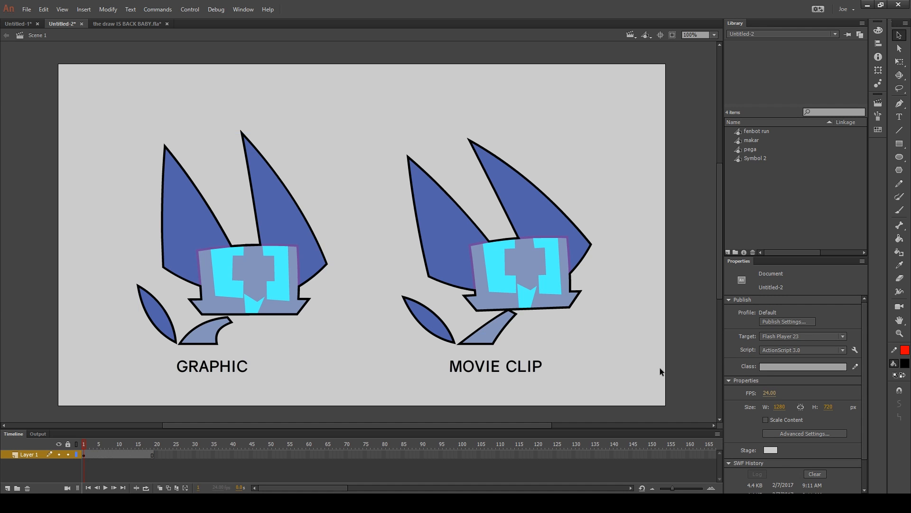
# Step forward through the timeline to examine the graphic robot's loop from its new starting frame
pyautogui.press('.')
pyautogui.press('.')
pyautogui.press('.')
pyautogui.press('.')
pyautogui.press('.')
pyautogui.press('.')
pyautogui.press('.')
pyautogui.press('.')
pyautogui.press('.')
pyautogui.press('.')
pyautogui.press('.')
pyautogui.press('.')
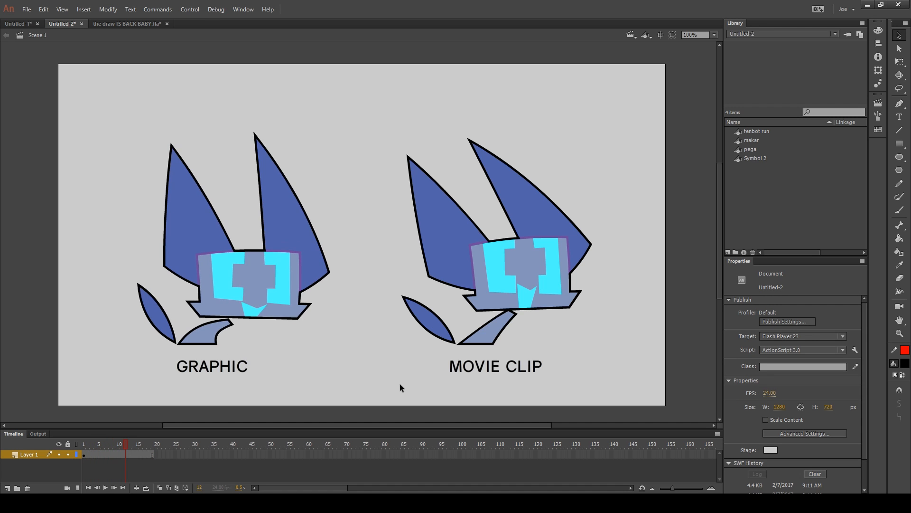
# Return to frame 1 of the timeline and set the graphic robot's first loop frame to 1
pyautogui.hotkey('shift', ',')
pyautogui.moveTo(334, 187); pyautogui.dragTo(235, 291)
pyautogui.moveTo(760, 410); pyautogui.dragTo(639, 353)
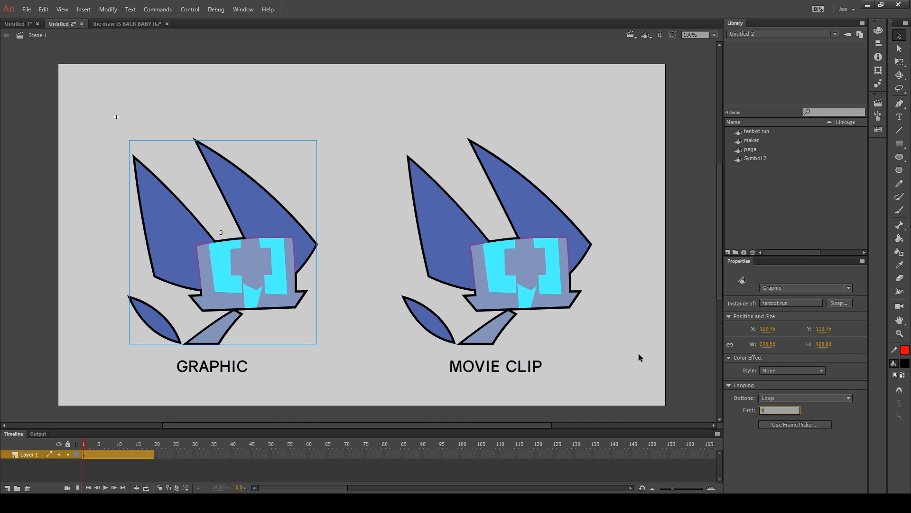
pyautogui.click(639, 353)
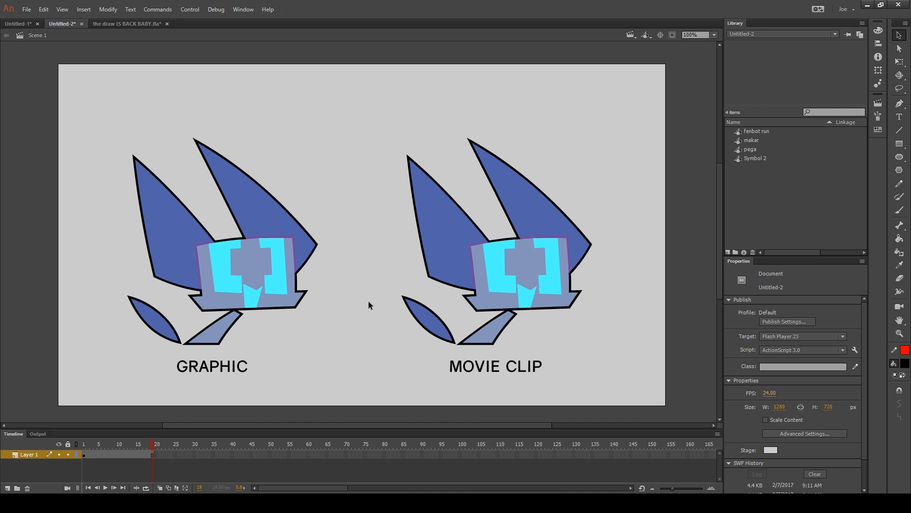
# Set the movie clip robot's blending mode to Multiply and move it up, away from its label
pyautogui.click(535, 243)
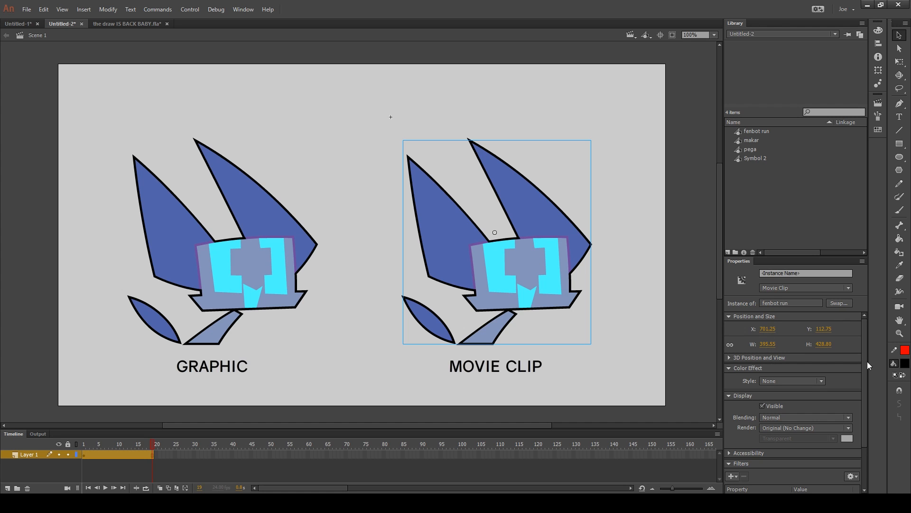
pyautogui.scroll(-3, 866, 365)
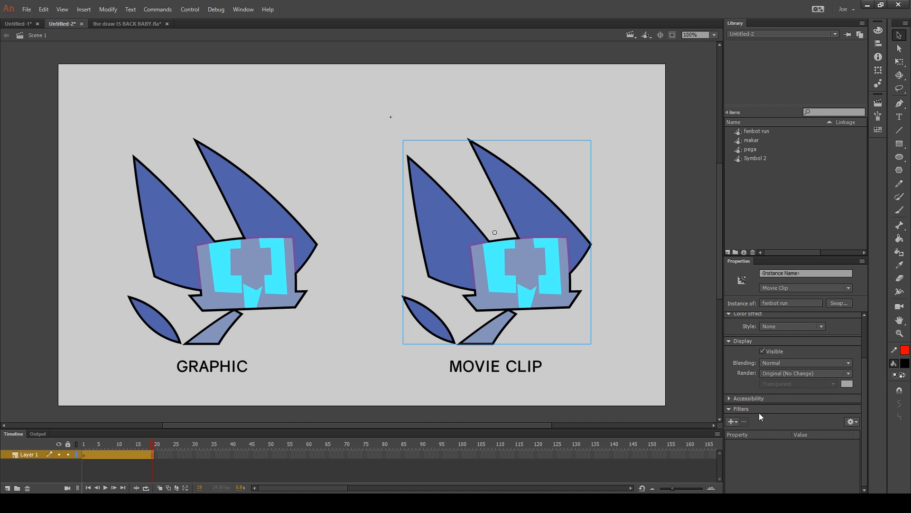
pyautogui.click(760, 365)
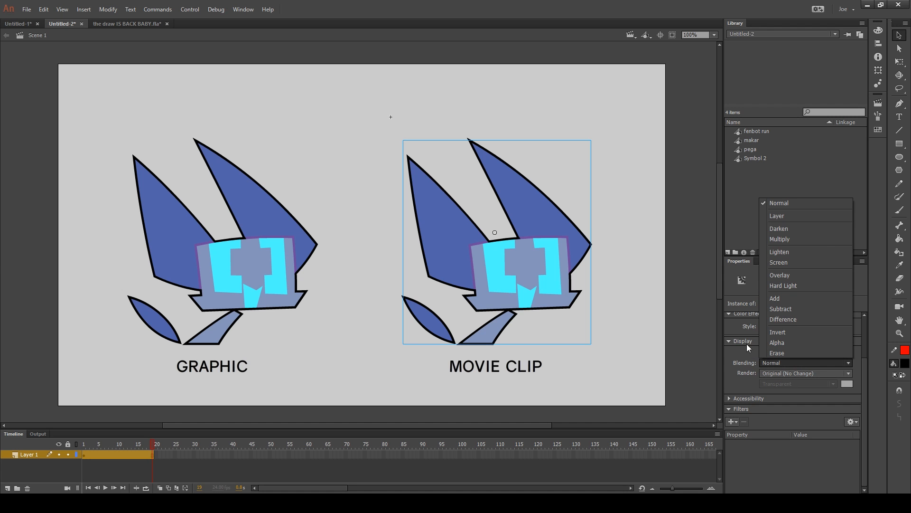
pyautogui.click(785, 239)
pyautogui.moveTo(520, 265); pyautogui.dragTo(536, 208)
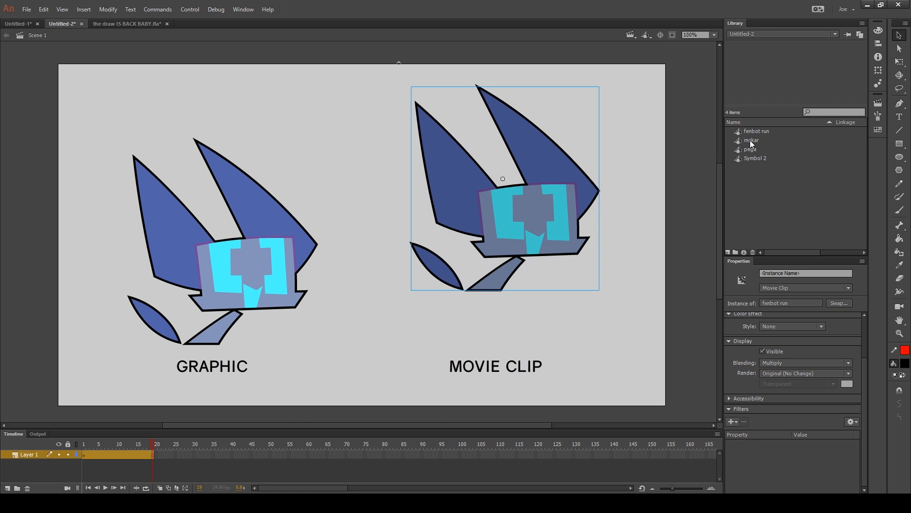
# Place the pega symbol mid-stage and overlay the movie clip robot on the fox's head
pyautogui.moveTo(757, 148); pyautogui.dragTo(405, 218)
pyautogui.moveTo(532, 210); pyautogui.dragTo(434, 178)
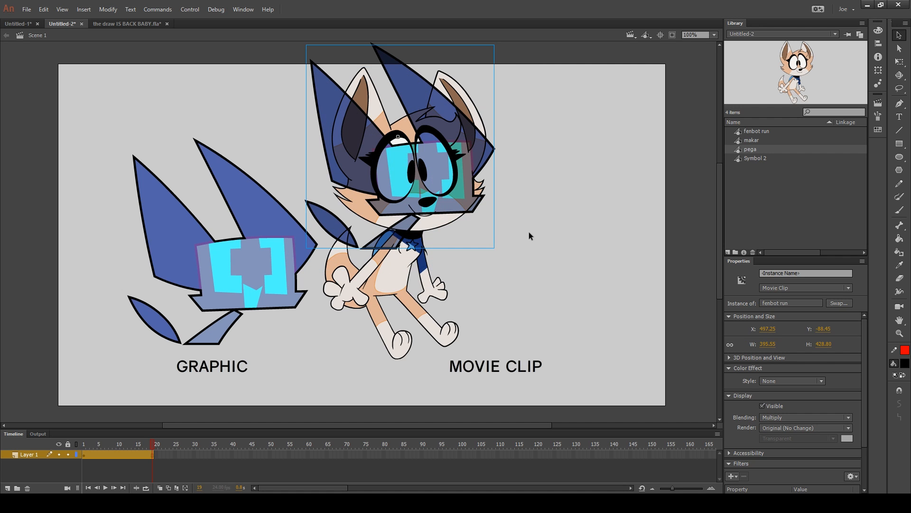
pyautogui.hotkey('shift', 'Right')
pyautogui.hotkey('shift', 'Right')
pyautogui.hotkey('shift', 'Right')
# Try Normal and Lighten blending on the movie clip robot, repositioning it over the pega fox
pyautogui.click(798, 417)
pyautogui.click(774, 258)
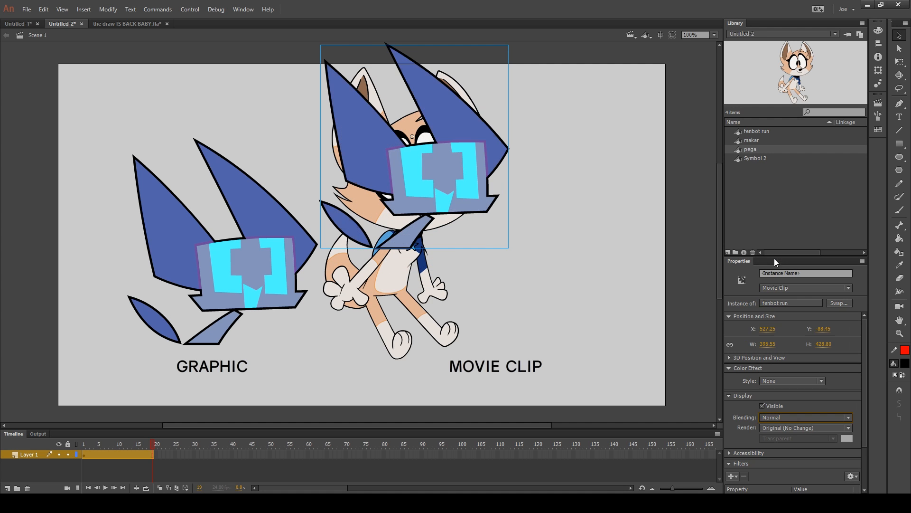
pyautogui.moveTo(438, 229); pyautogui.dragTo(369, 263)
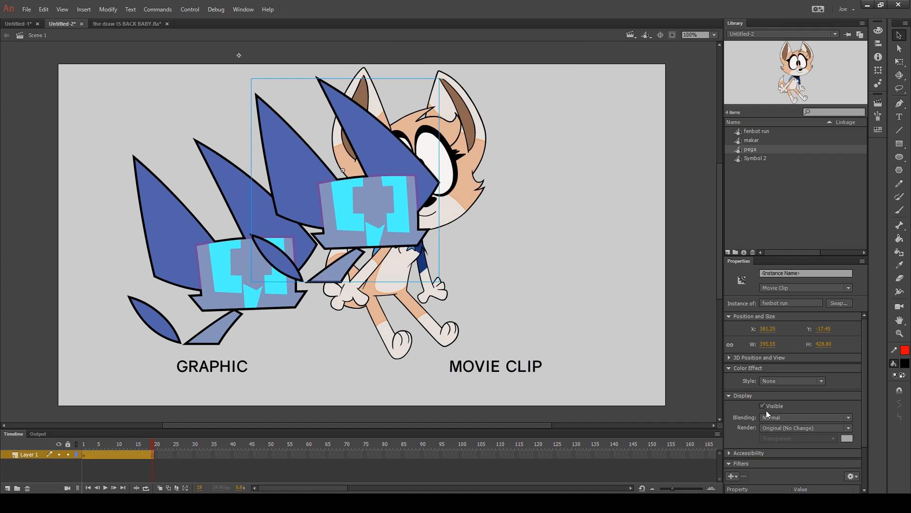
pyautogui.hotkey('shift', 'Right')
pyautogui.hotkey('shift', 'Right')
pyautogui.hotkey('shift', 'Right')
pyautogui.hotkey('shift', 'Right')
pyautogui.click(782, 420)
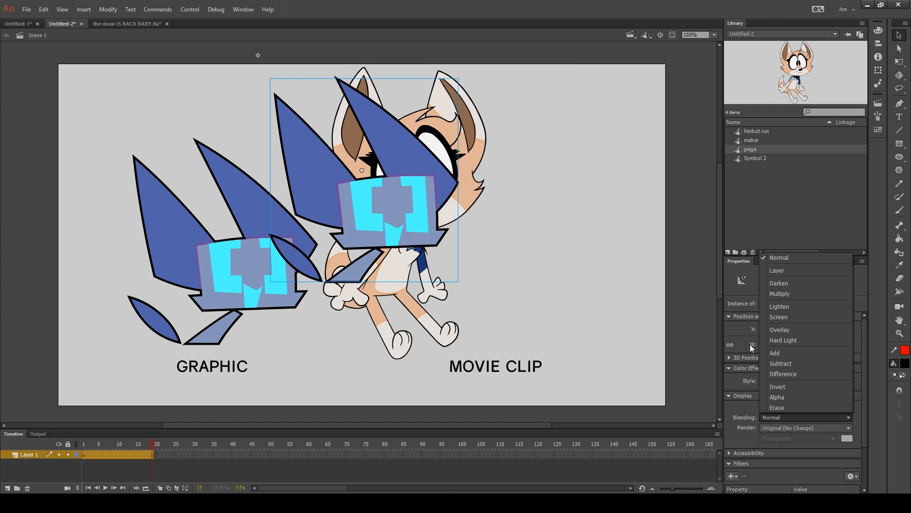
pyautogui.click(779, 306)
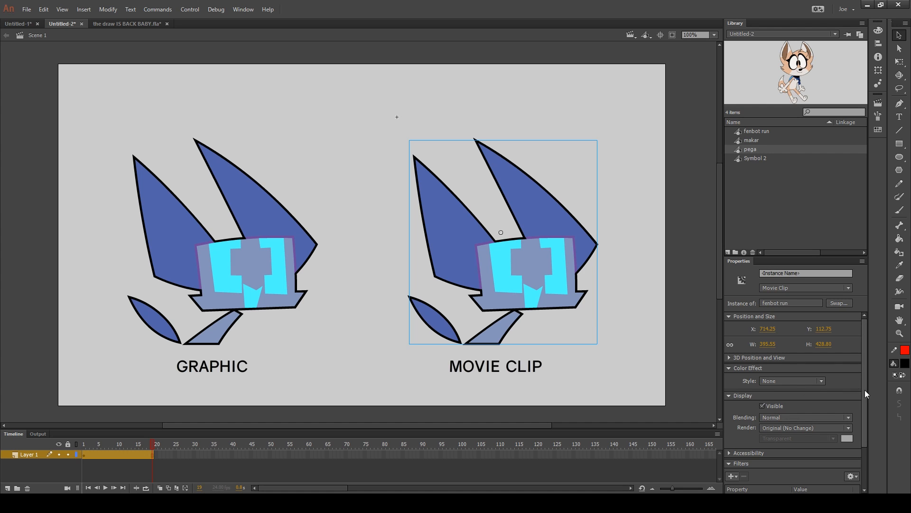
# Add a Blur filter to the movie clip robot with High quality and a 12 px blur
pyautogui.moveTo(864, 389); pyautogui.dragTo(854, 445)
pyautogui.click(733, 418)
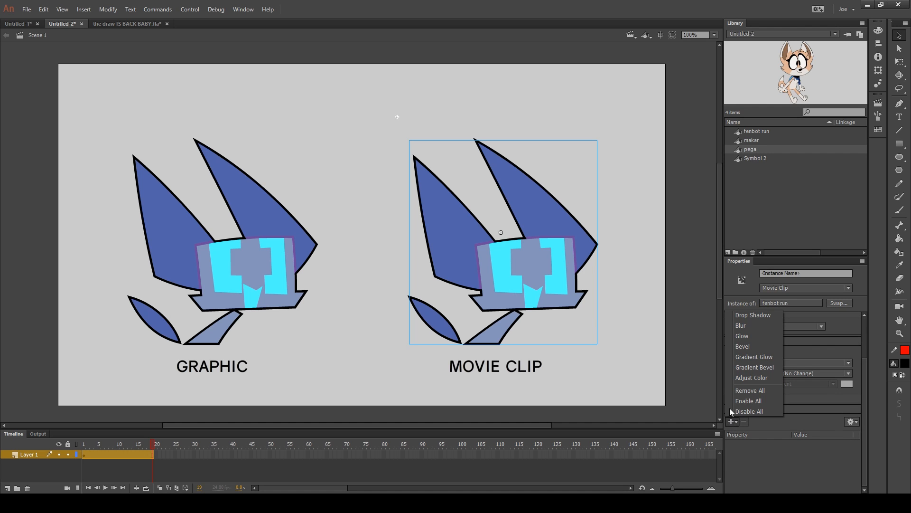
pyautogui.click(750, 329)
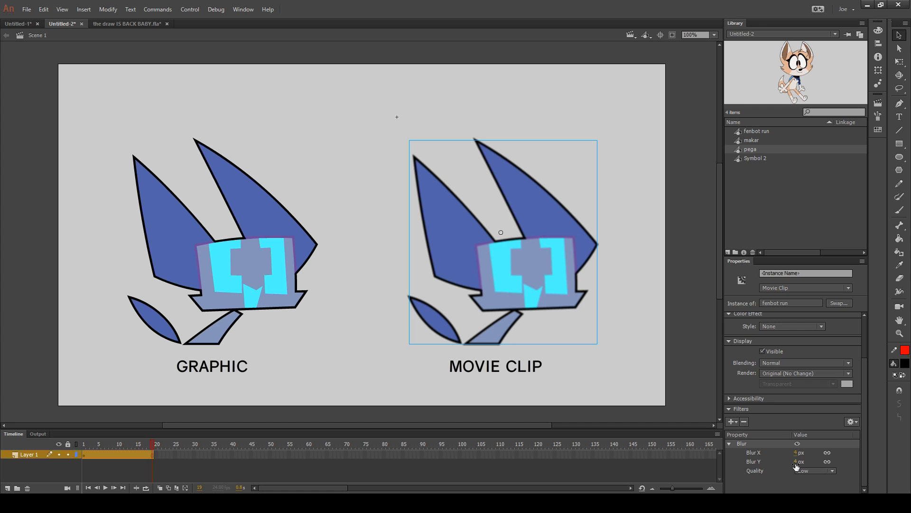
pyautogui.click(810, 471)
pyautogui.click(815, 460)
pyautogui.moveTo(796, 453); pyautogui.dragTo(805, 452)
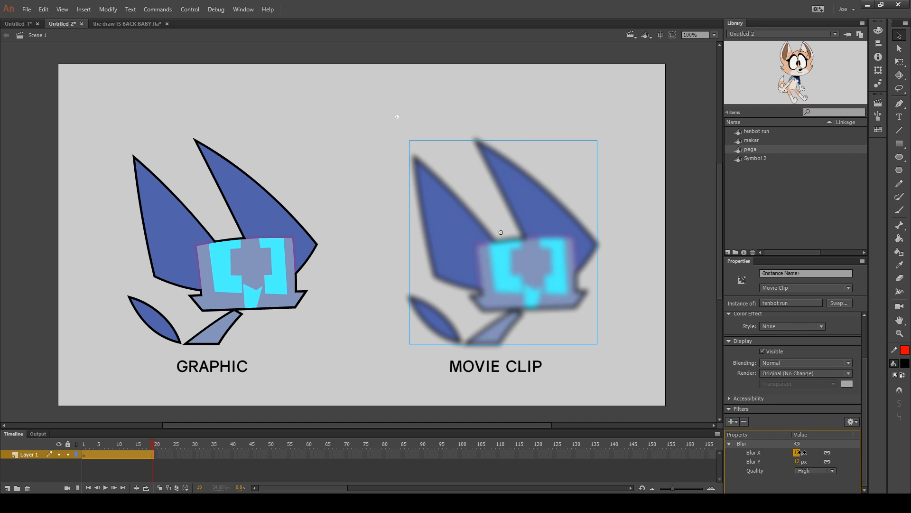
# Remove the Blur filter from the movie clip robot, try a red Glow with 35 px blur, and remove that filter too
pyautogui.click(743, 420)
pyautogui.click(734, 421)
pyautogui.click(750, 334)
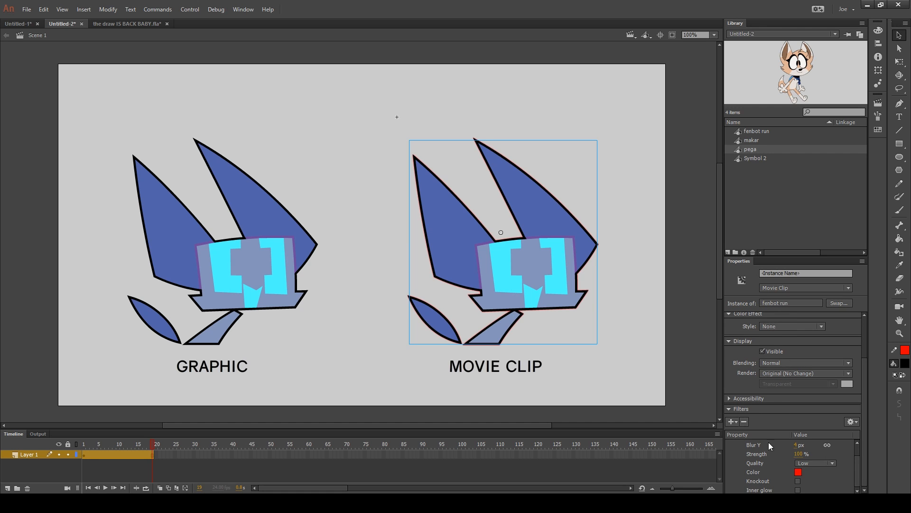
pyautogui.moveTo(796, 445); pyautogui.dragTo(821, 454)
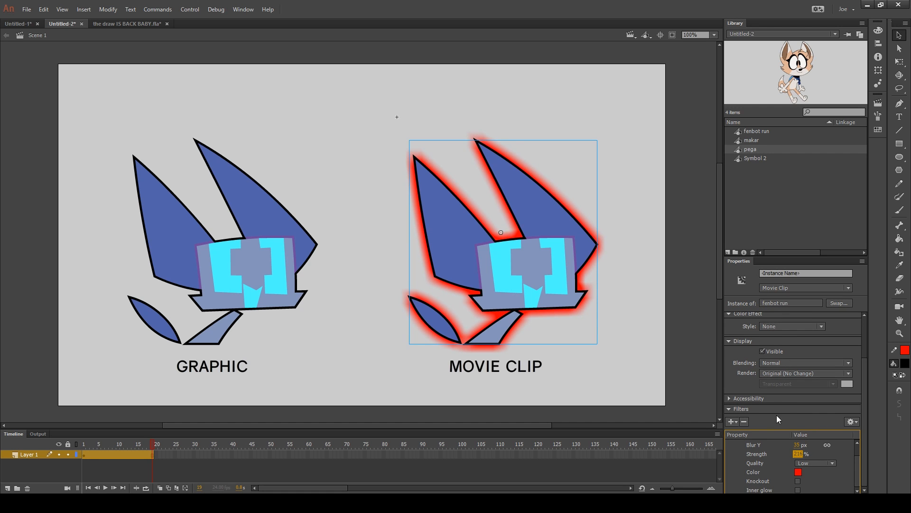
pyautogui.click(743, 421)
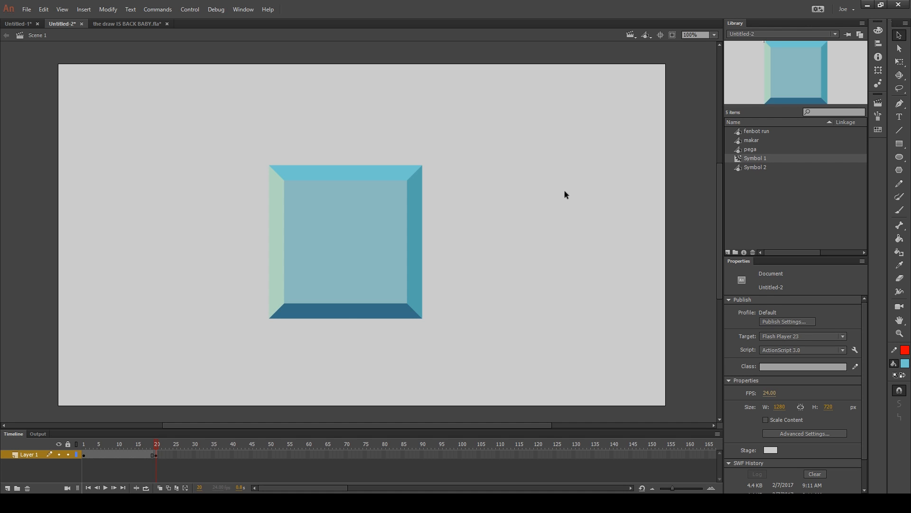
# Replace the bevelled square on the stage with a movie clip instance of Symbol 1, placed slightly left of centre
pyautogui.click(378, 287)
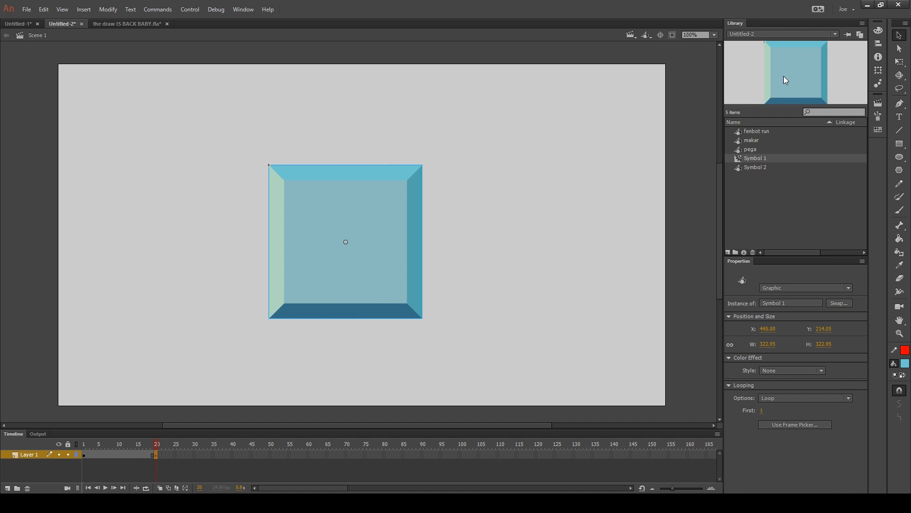
pyautogui.press('Delete')
pyautogui.moveTo(784, 78); pyautogui.dragTo(344, 201)
pyautogui.moveTo(373, 211); pyautogui.dragTo(366, 260)
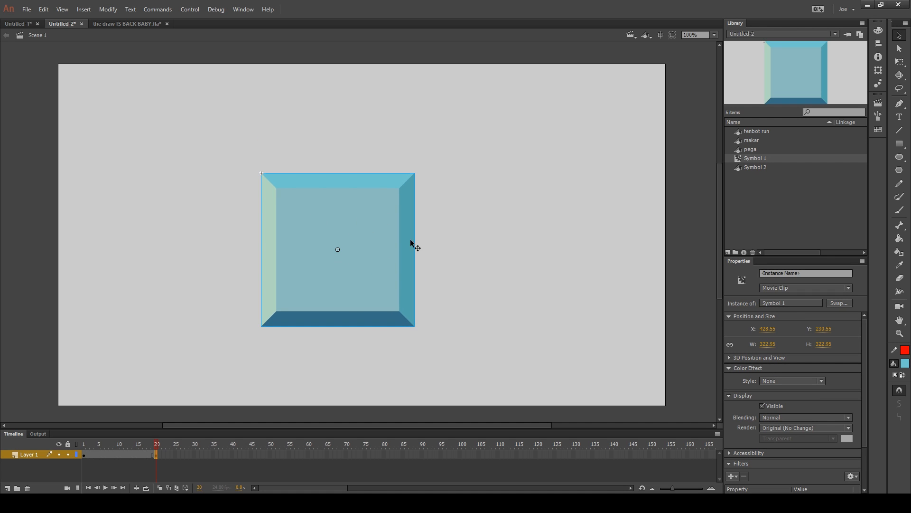
# Enable guides for 9-slice scaling in the symbol properties of Symbol 1
pyautogui.rightClick(757, 161)
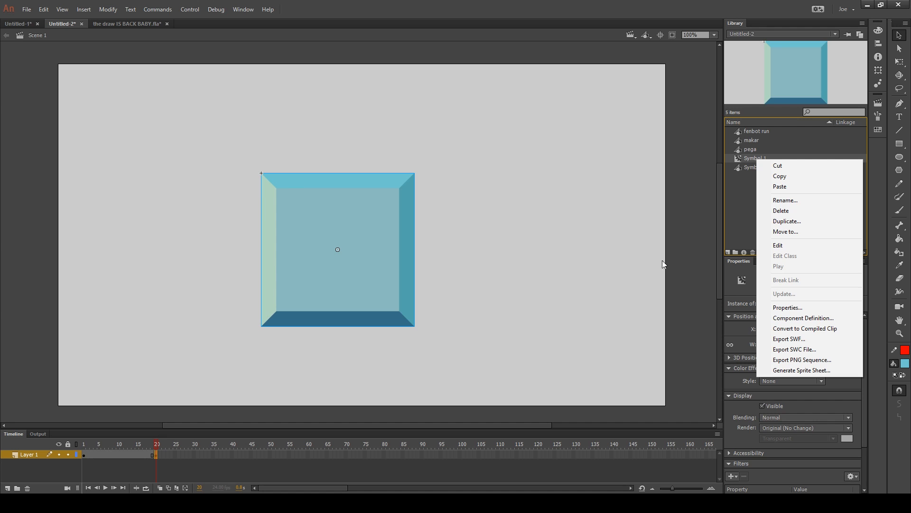
pyautogui.click(781, 309)
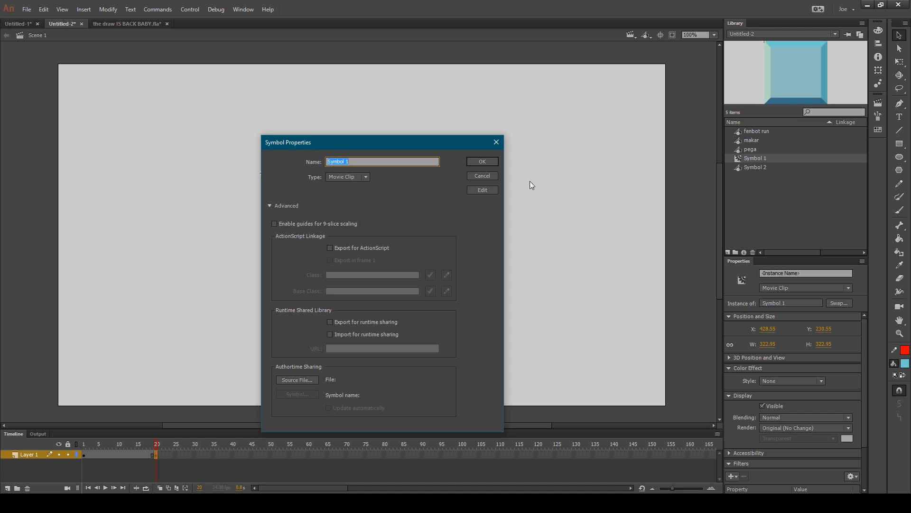
pyautogui.moveTo(455, 141); pyautogui.dragTo(586, 132)
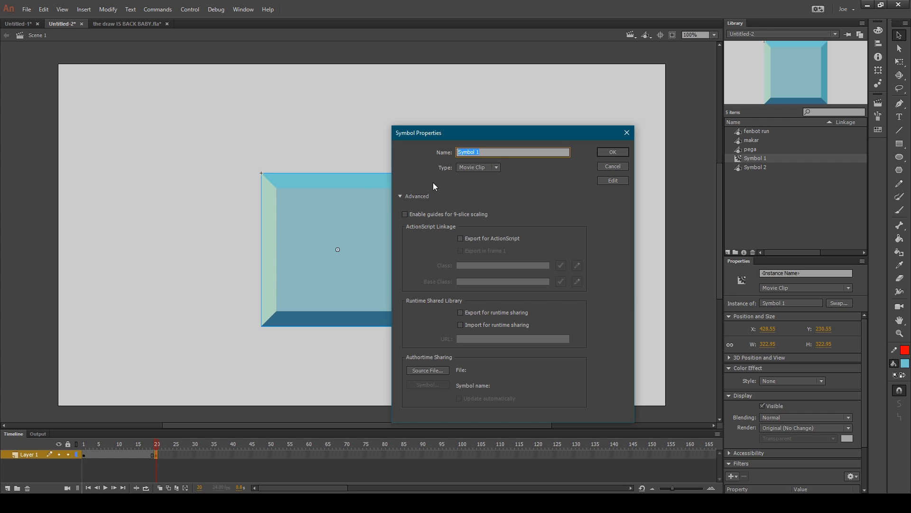
pyautogui.click(406, 215)
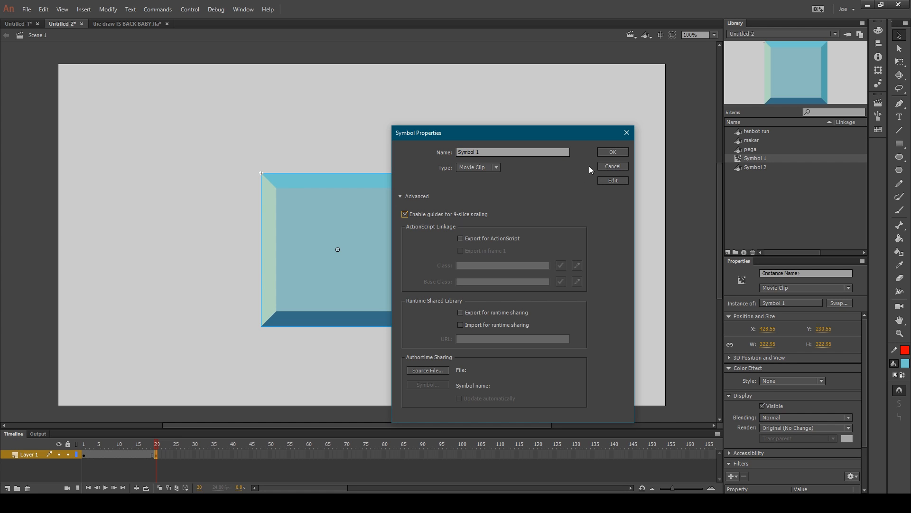
pyautogui.click(611, 152)
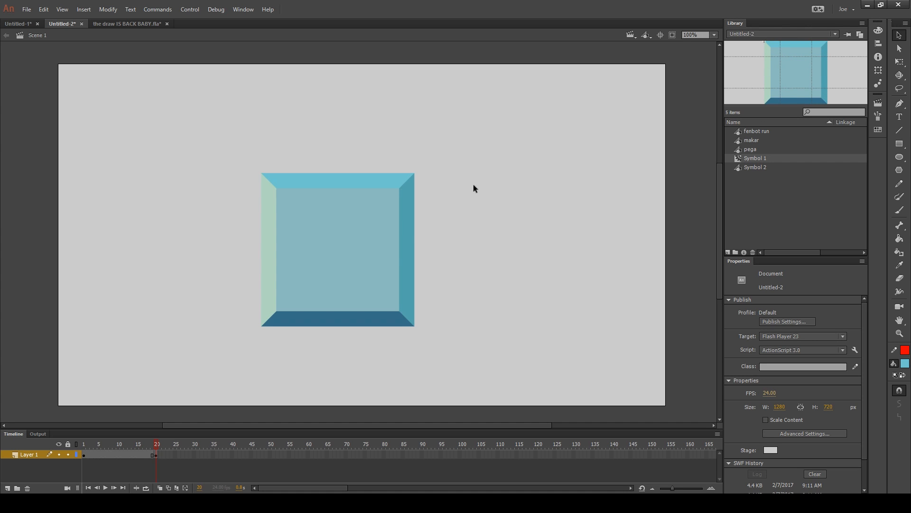
# Stretch the Symbol 1 instance into a wide rectangle, offset a copy below it, and change the copy's instance type to Graphic
pyautogui.hotkey('ctrl', 'a')
pyautogui.press('q')
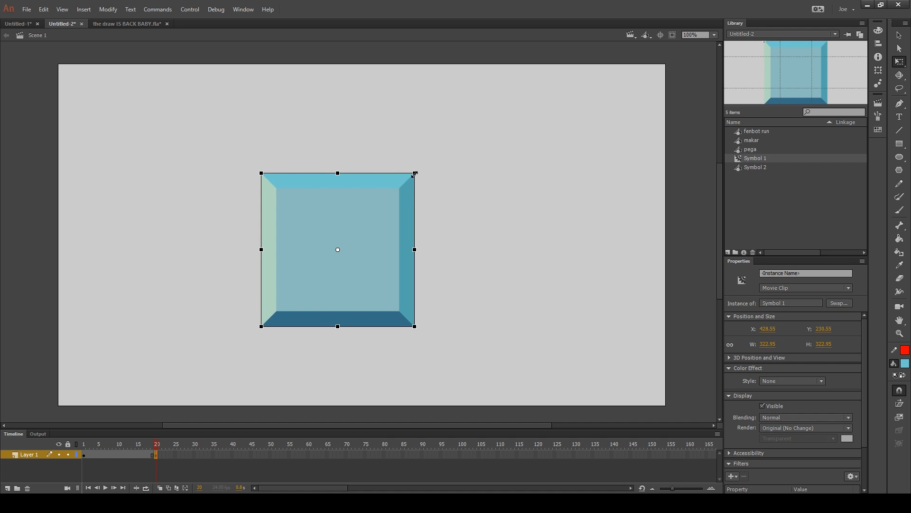
pyautogui.moveTo(415, 173); pyautogui.dragTo(565, 140)
pyautogui.moveTo(478, 207); pyautogui.dragTo(544, 269)
pyautogui.click(808, 286)
pyautogui.click(778, 312)
# Bring the movie clip rectangle in the upper-left to the front, then bring the graphic rectangle in the lower-right to the front
pyautogui.press('v')
pyautogui.click(452, 131)
pyautogui.hotkey('ctrl', 'shift', 'Up')
pyautogui.click(571, 135)
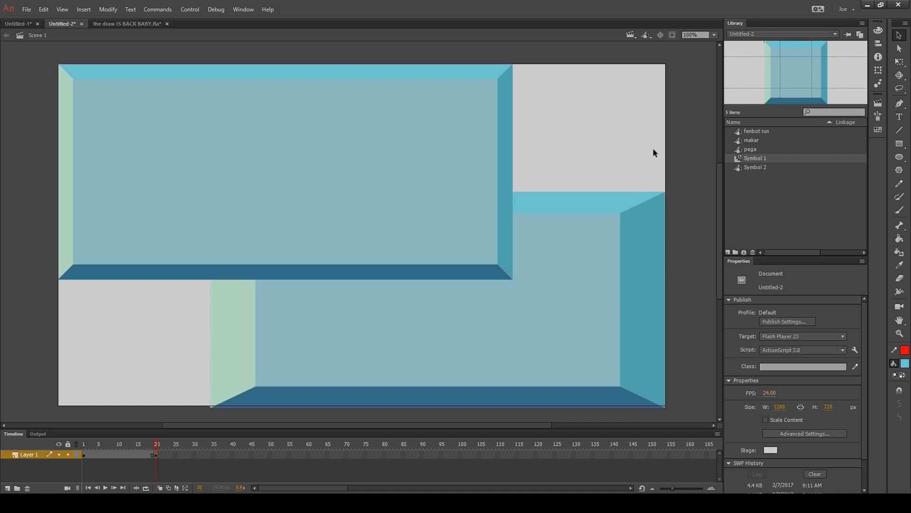
pyautogui.click(638, 197)
pyautogui.hotkey('ctrl', 'shift', 'Up')
pyautogui.click(641, 137)
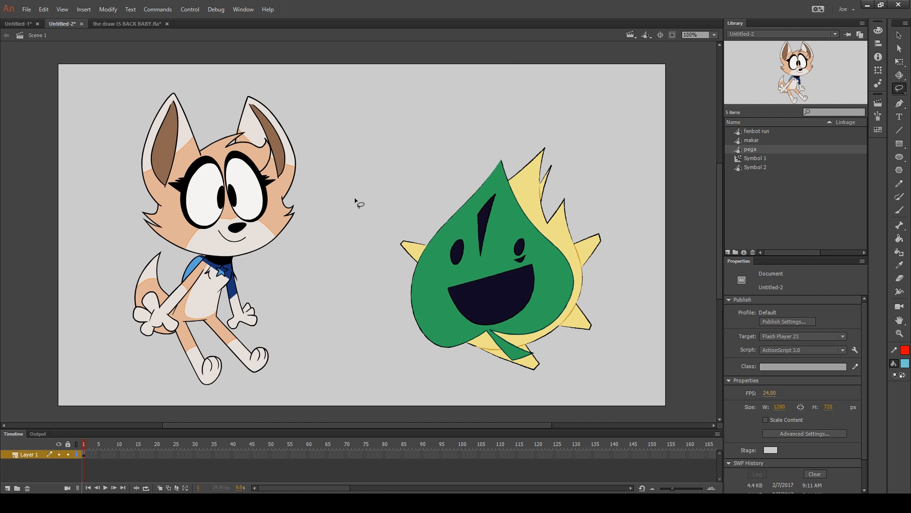
# Lasso the fox drawing and the leaf character in turn and make each one a separate group
pyautogui.press('v')
pyautogui.press('l')
pyautogui.moveTo(348, 86)
pyautogui.mouseDown()
pyautogui.moveTo(369, 161)
pyautogui.moveTo(363, 194)
pyautogui.moveTo(308, 282)
pyautogui.moveTo(318, 366)
pyautogui.moveTo(159, 428)
pyautogui.moveTo(76, 348)
pyautogui.moveTo(84, 172)
pyautogui.moveTo(121, 91)
pyautogui.moveTo(286, 58)
pyautogui.moveTo(353, 80)
pyautogui.mouseUp()
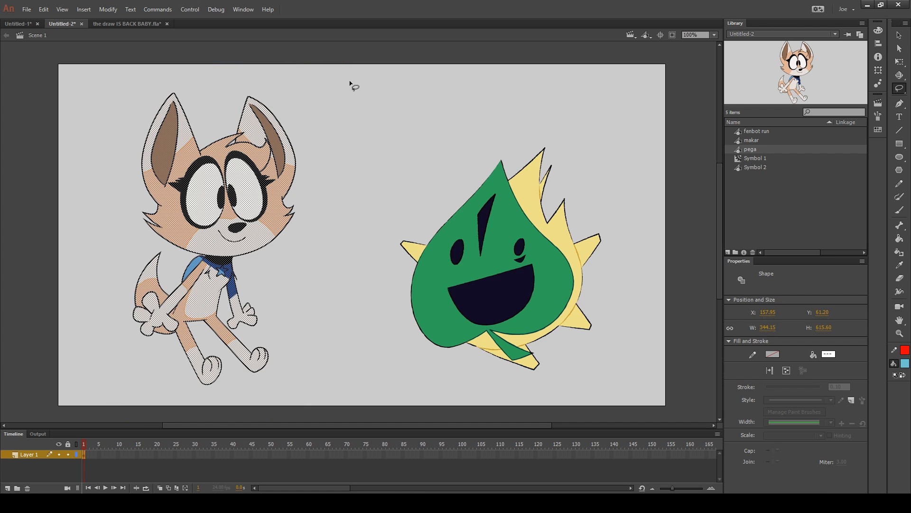
pyautogui.hotkey('ctrl', 'g')
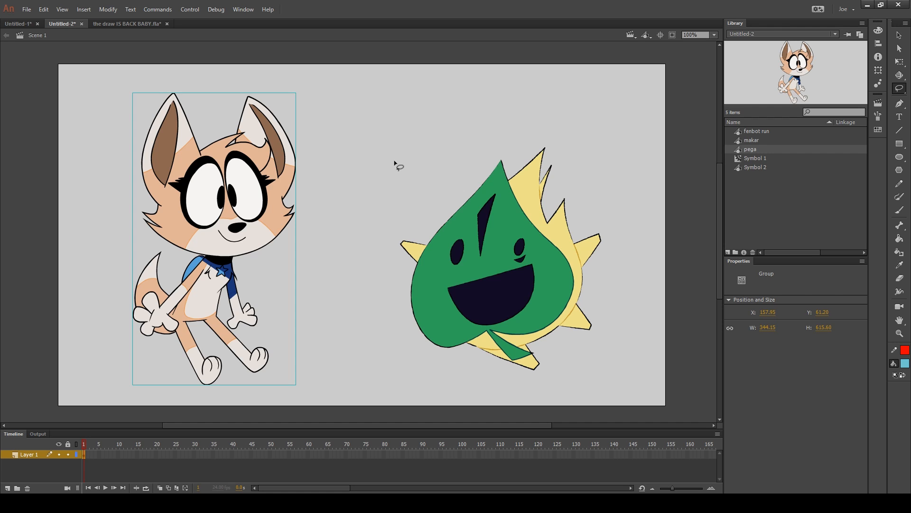
pyautogui.moveTo(364, 214)
pyautogui.mouseDown()
pyautogui.moveTo(415, 172)
pyautogui.moveTo(513, 114)
pyautogui.moveTo(615, 134)
pyautogui.moveTo(623, 191)
pyautogui.moveTo(644, 233)
pyautogui.moveTo(630, 351)
pyautogui.moveTo(552, 381)
pyautogui.mouseUp()
pyautogui.press('v')
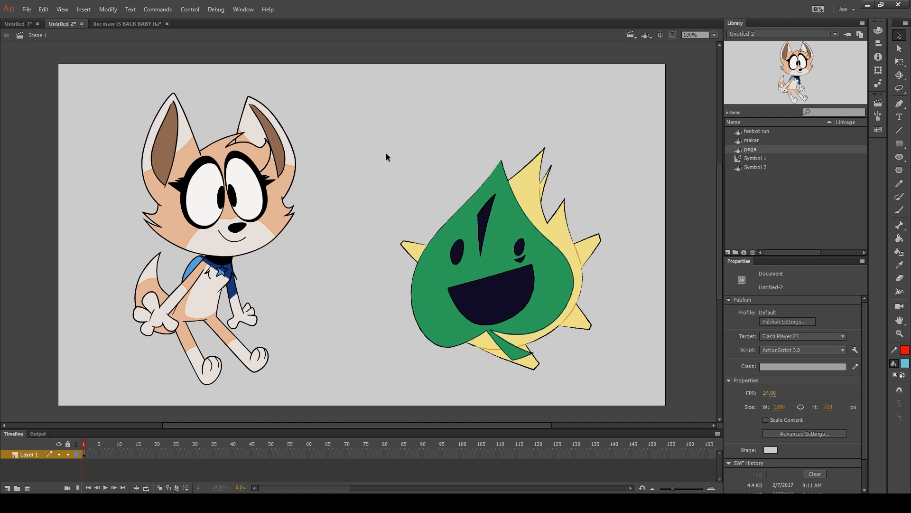
# Try moving the fox group and undo it, then move the leaf group over the fox and send it to the back
pyautogui.moveTo(280, 208); pyautogui.dragTo(427, 207)
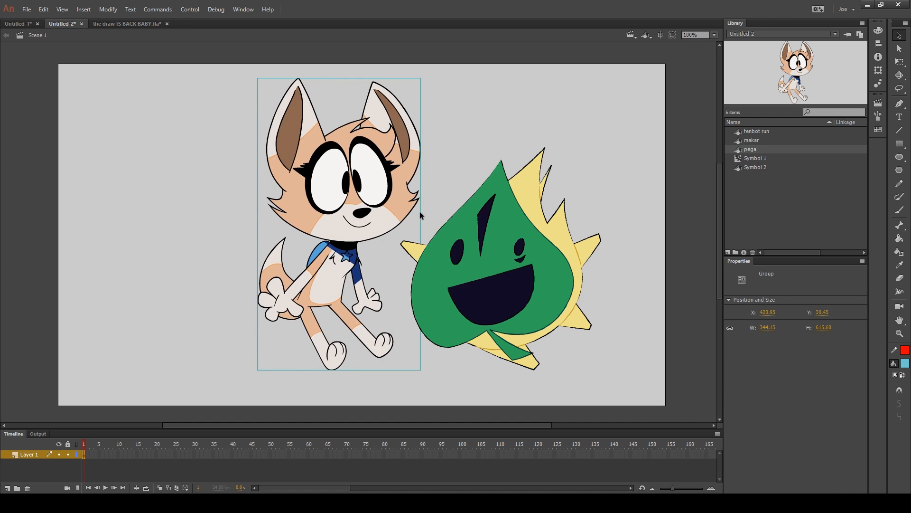
pyautogui.hotkey('ctrl', 'z')
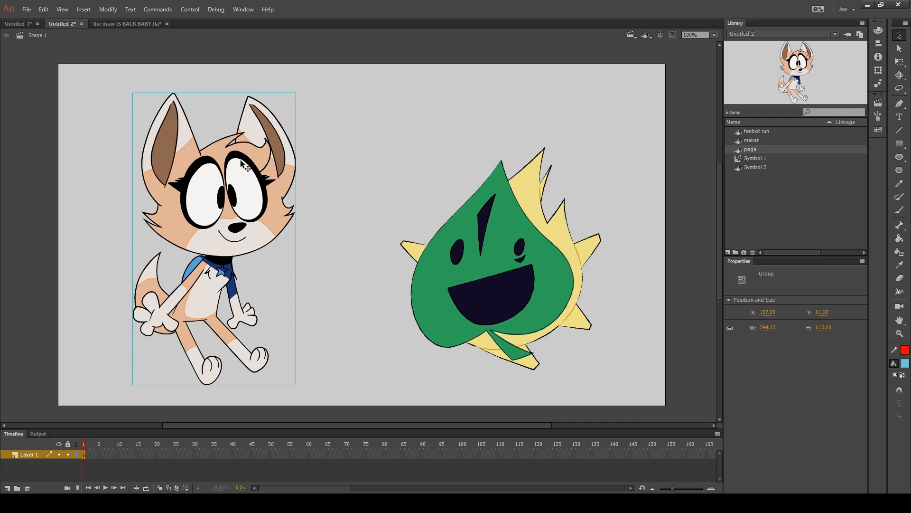
pyautogui.moveTo(492, 242); pyautogui.dragTo(276, 239)
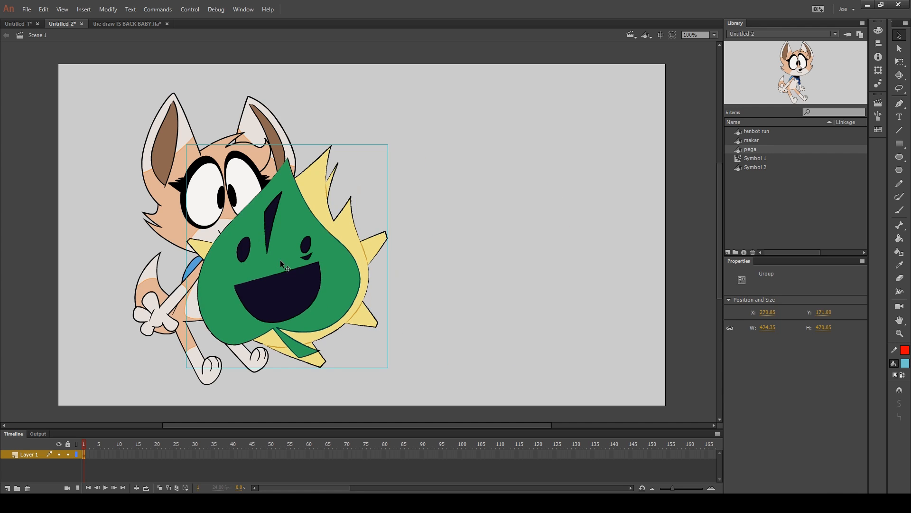
pyautogui.hotkey('ctrl', 'shift', 'Down')
# Slide the fox and leaf groups across each other, ending with the fox on the left and the leaf on the right
pyautogui.moveTo(295, 198); pyautogui.dragTo(465, 175)
pyautogui.moveTo(316, 260); pyautogui.dragTo(565, 256)
pyautogui.moveTo(406, 206); pyautogui.dragTo(259, 234)
pyautogui.moveTo(545, 243); pyautogui.dragTo(514, 250)
pyautogui.moveTo(421, 228); pyautogui.dragTo(275, 229)
pyautogui.moveTo(338, 257); pyautogui.dragTo(548, 277)
pyautogui.click(661, 281)
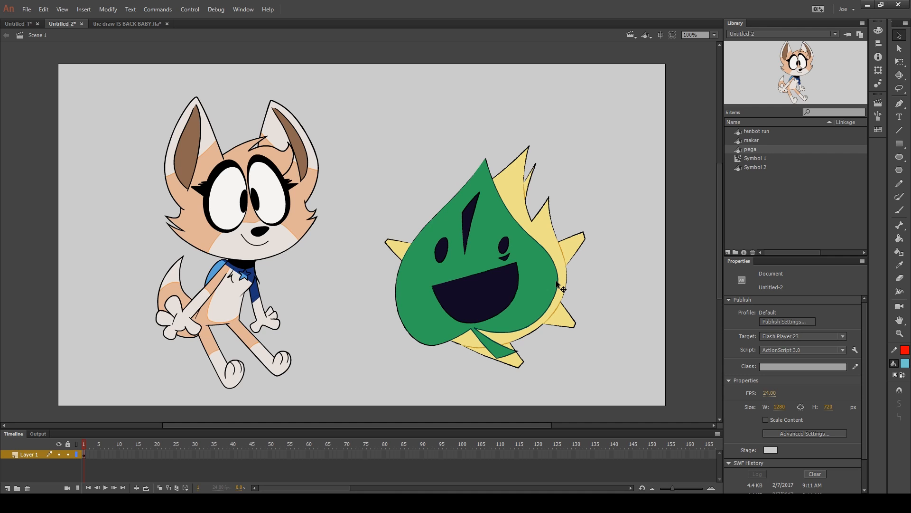
# Insert a keyframe at frame 2 and shift the fox group up and the leaf group down and right in it
pyautogui.press('F6')
pyautogui.click(253, 225)
pyautogui.click(484, 247)
pyautogui.click(341, 227)
pyautogui.press('.')
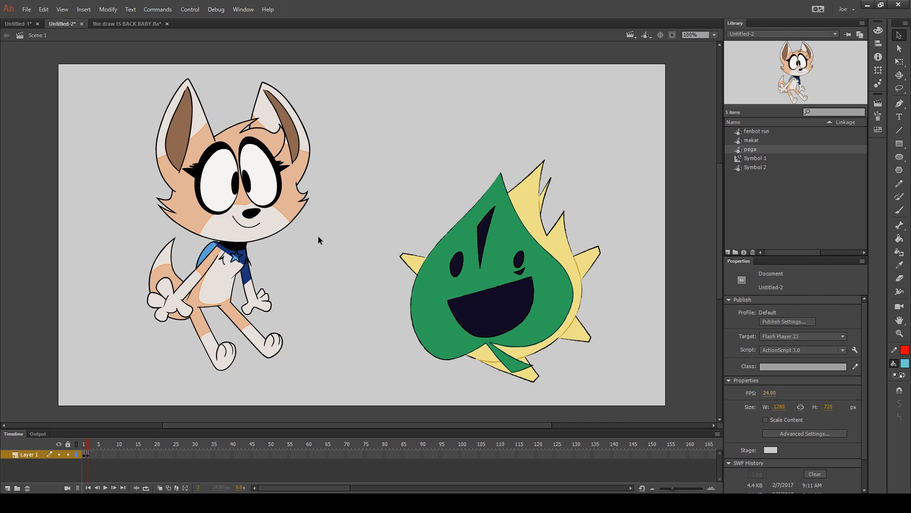
# Fill the leaf body light blue inside its frame 2 group, return to Scene 1, and compare it with frame 1
pyautogui.click(897, 365)
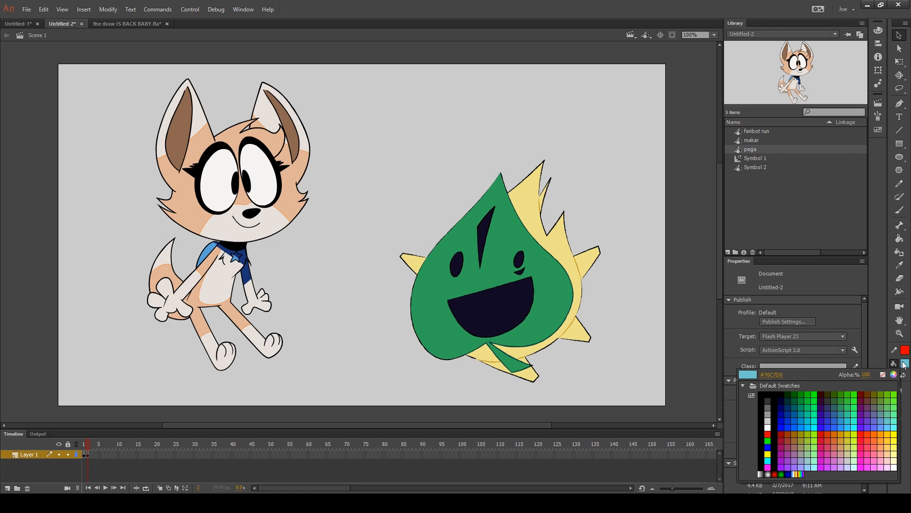
pyautogui.press('Escape')
pyautogui.doubleClick(545, 273)
pyautogui.press('k')
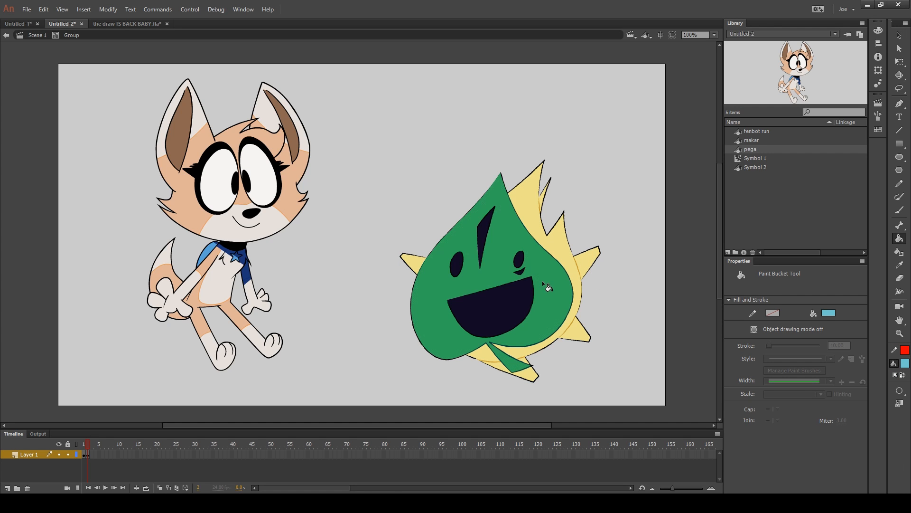
pyautogui.click(542, 281)
pyautogui.press('v')
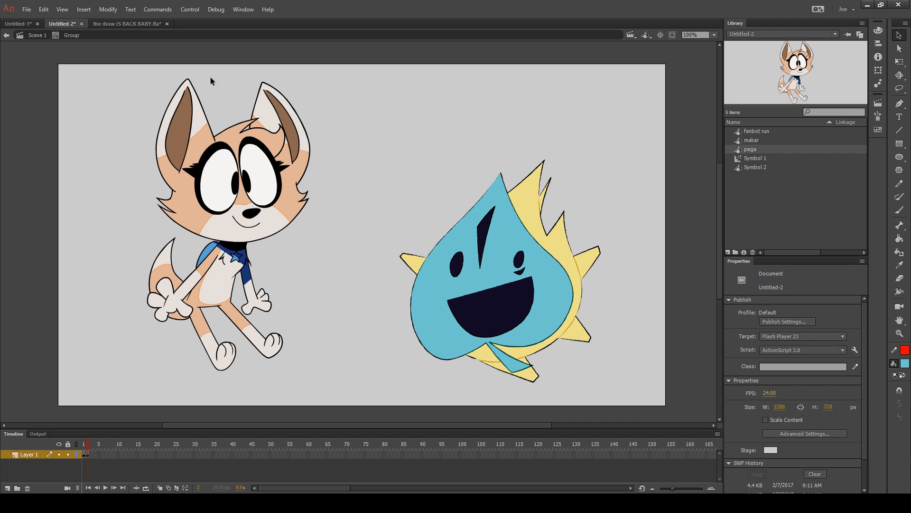
pyautogui.click(36, 39)
pyautogui.click(423, 73)
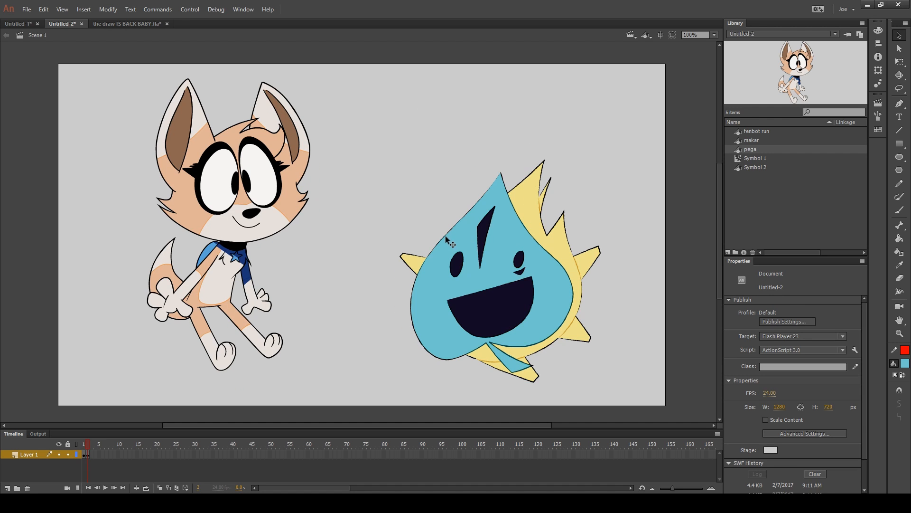
pyautogui.press(',')
pyautogui.press('.')
# Fill the fox's orange head and hair areas light blue inside its frame 2 group and compare frames 1 and 2 in Scene 1
pyautogui.doubleClick(295, 199)
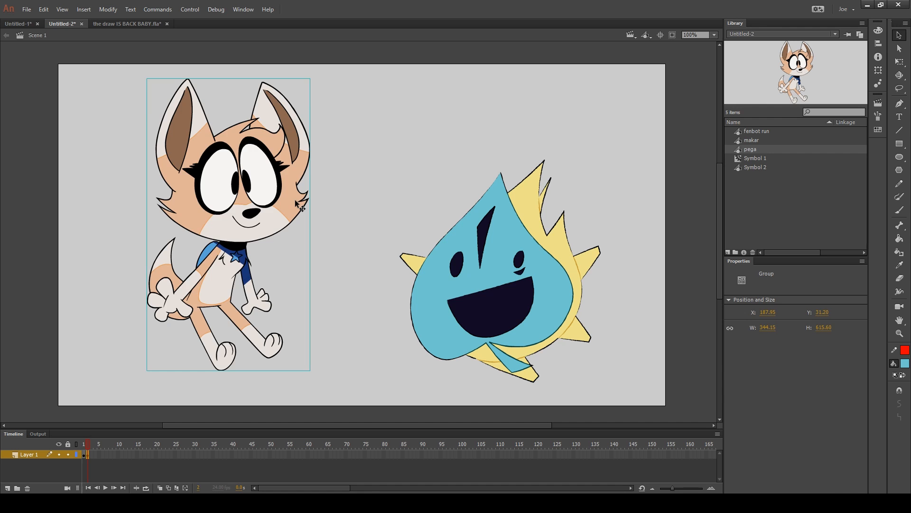
pyautogui.click(396, 171)
pyautogui.press('k')
pyautogui.click(292, 155)
pyautogui.click(264, 140)
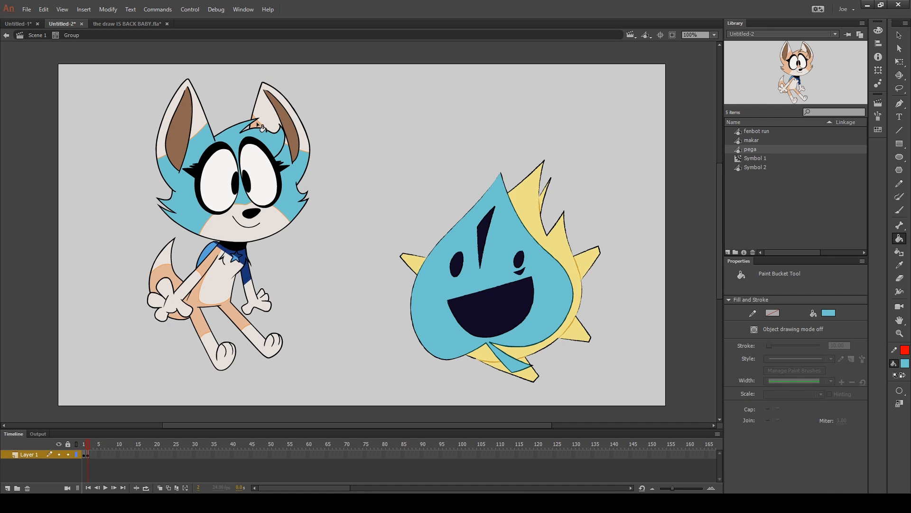
pyautogui.press('v')
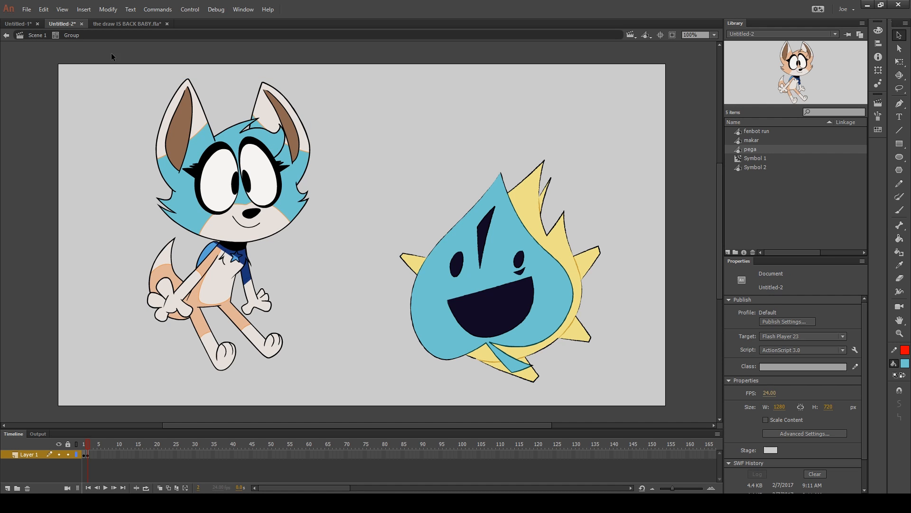
pyautogui.click(44, 33)
pyautogui.click(61, 75)
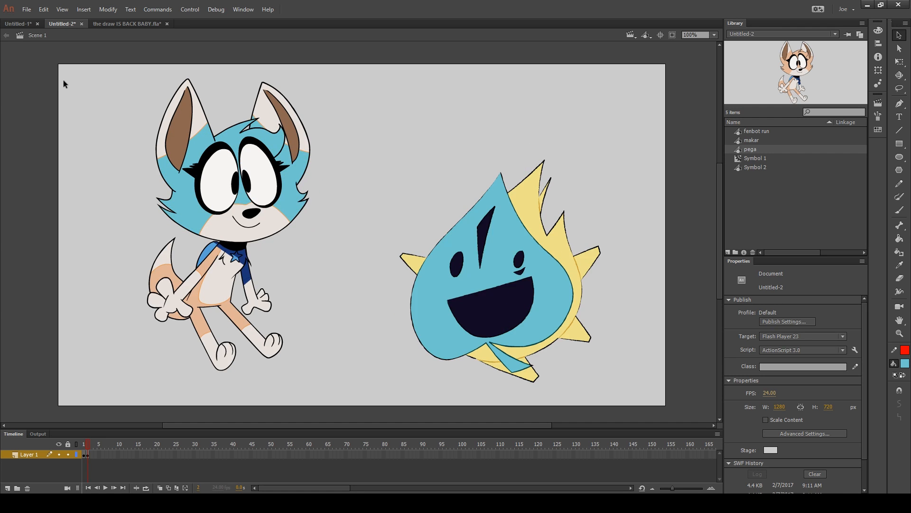
pyautogui.press(',')
pyautogui.press('.')
pyautogui.press(',')
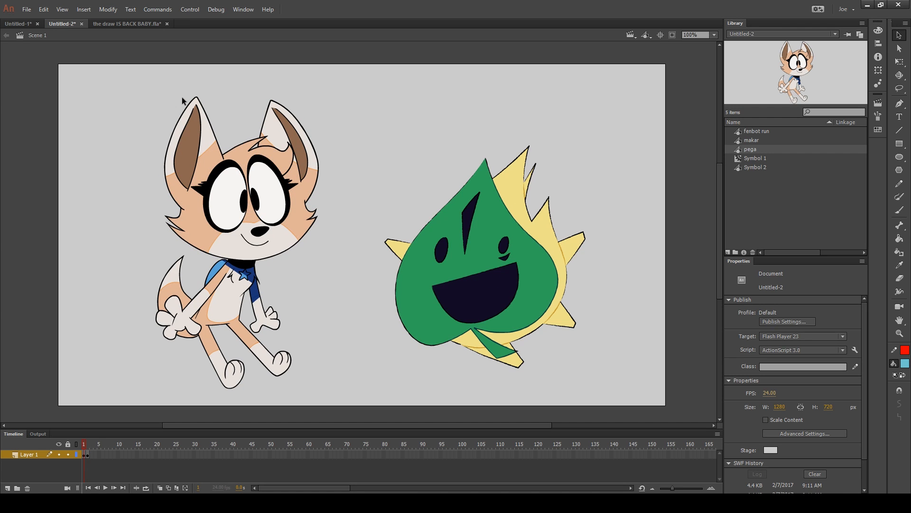
# Enter the leaf group on frame 1 and place an instance of the pega symbol inside it, overlapping the fox
pyautogui.doubleClick(489, 224)
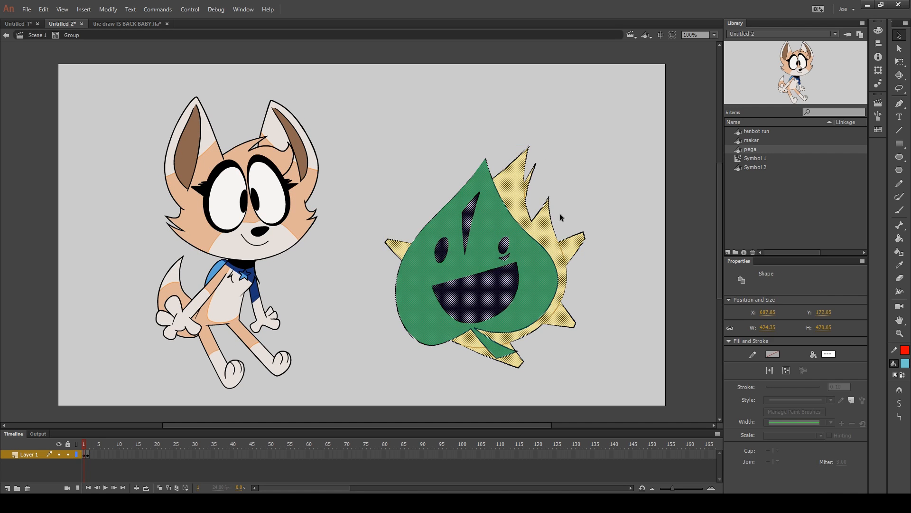
pyautogui.click(679, 179)
pyautogui.moveTo(784, 96); pyautogui.dragTo(354, 217)
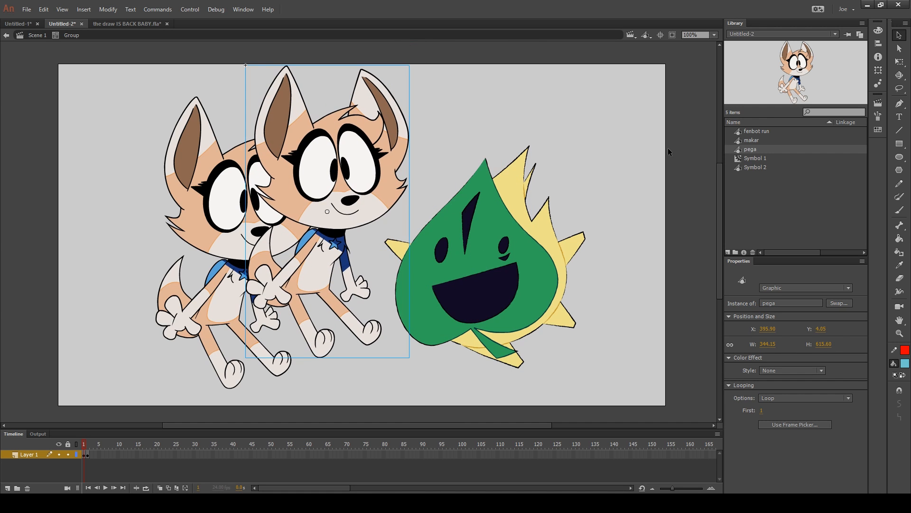
pyautogui.click(645, 163)
pyautogui.hotkey('ctrl', 'a')
pyautogui.keyDown('shift'); pyautogui.click(362, 193); pyautogui.keyUp('shift')
pyautogui.click(631, 158)
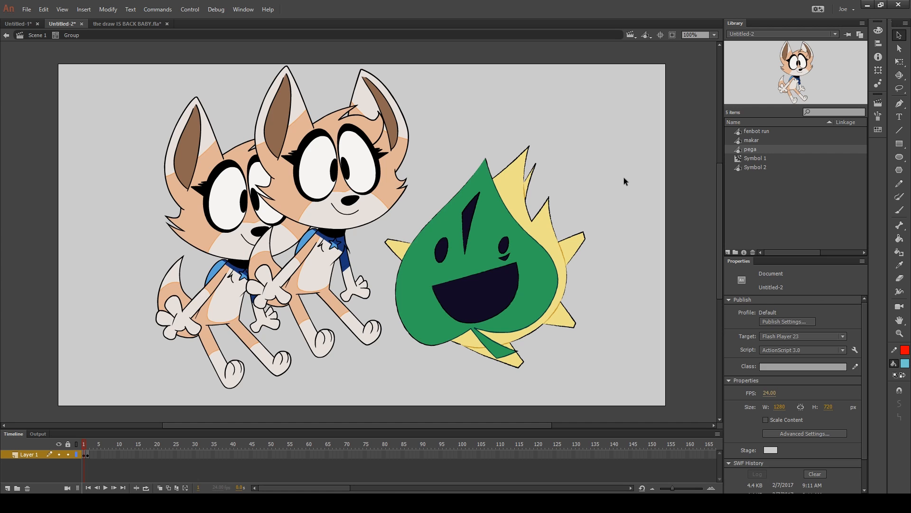
# Group the leaf shape inside the open group and duplicate it up and to the right
pyautogui.hotkey('ctrl', 'a')
pyautogui.keyDown('shift'); pyautogui.click(386, 182); pyautogui.keyUp('shift')
pyautogui.hotkey('ctrl', 'g')
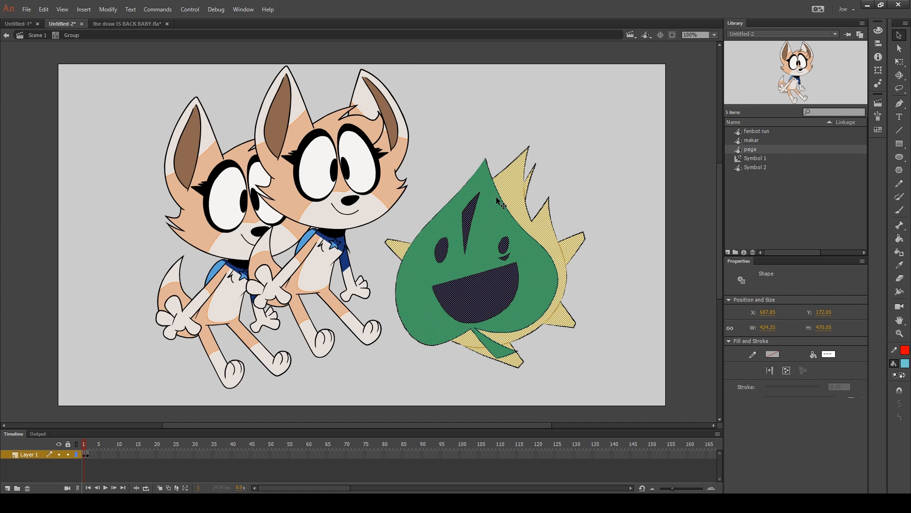
pyautogui.moveTo(501, 243); pyautogui.dragTo(630, 199)
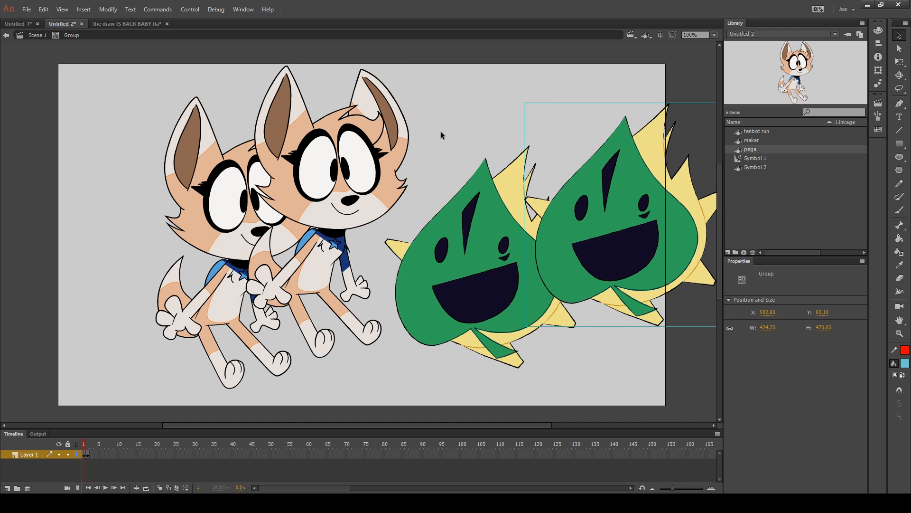
# Return to Scene 1 and try moving the whole nested group, undoing the move
pyautogui.click(440, 131)
pyautogui.click(6, 35)
pyautogui.moveTo(632, 262); pyautogui.dragTo(511, 176)
pyautogui.hotkey('ctrl', 'z')
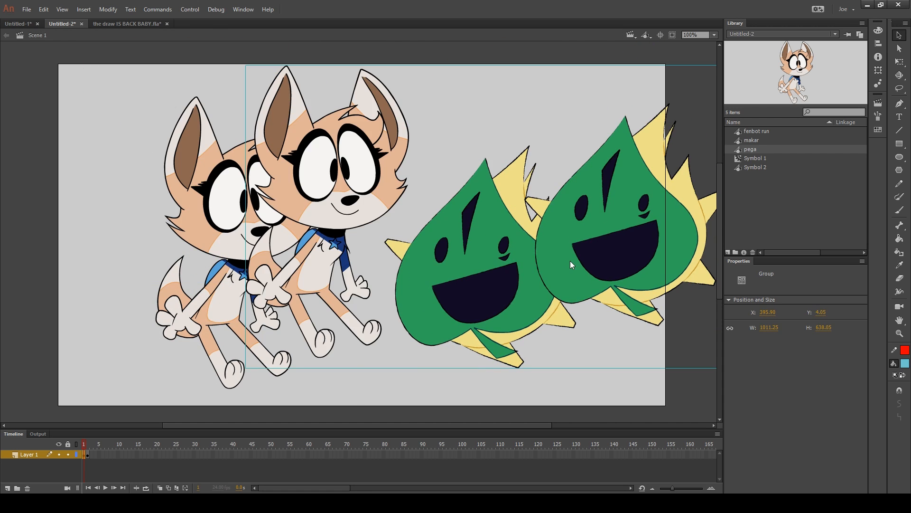
# Insert a blank keyframe after frame 1 and brush a curved light blue stroke with object drawing mode on
pyautogui.press('F7')
pyautogui.press('b')
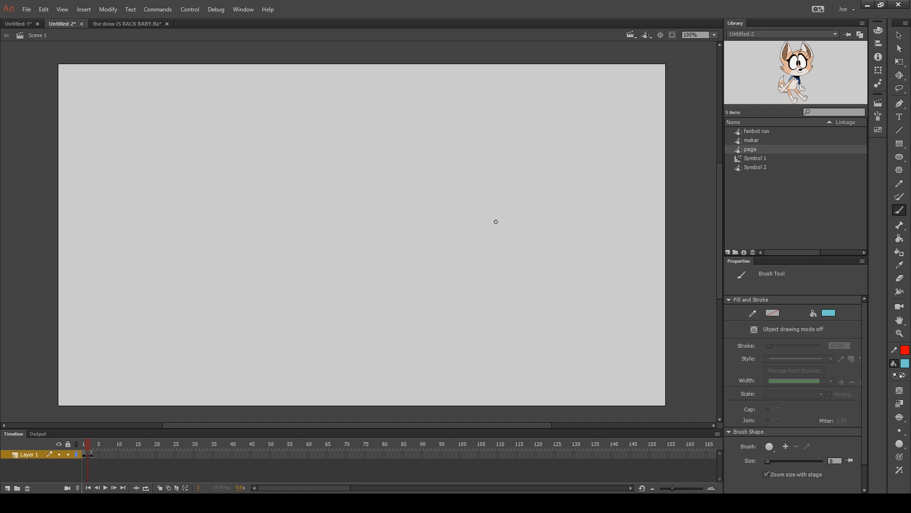
pyautogui.press('j')
pyautogui.moveTo(313, 289)
pyautogui.mouseDown()
pyautogui.moveTo(387, 209)
pyautogui.moveTo(432, 284)
pyautogui.mouseUp()
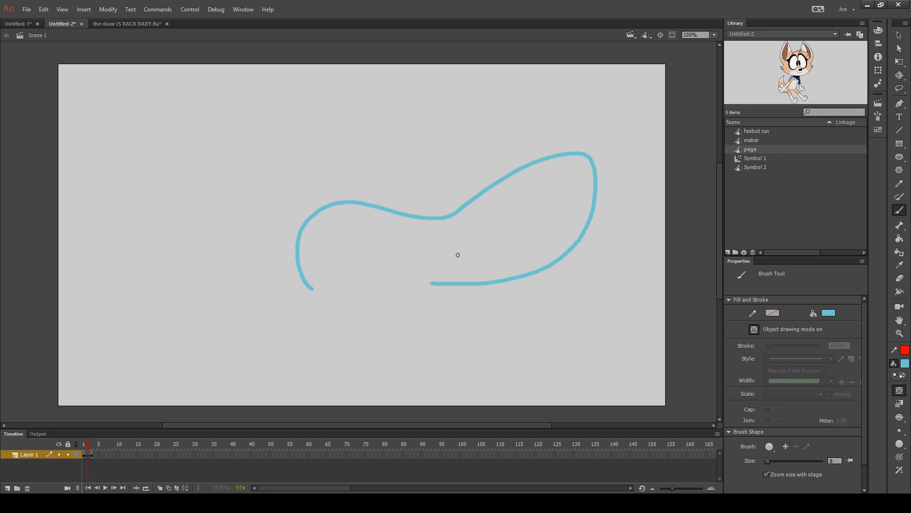
# Reposition the brushed drawing object on the stage and change its fill to green
pyautogui.press('v')
pyautogui.moveTo(484, 194); pyautogui.dragTo(463, 204)
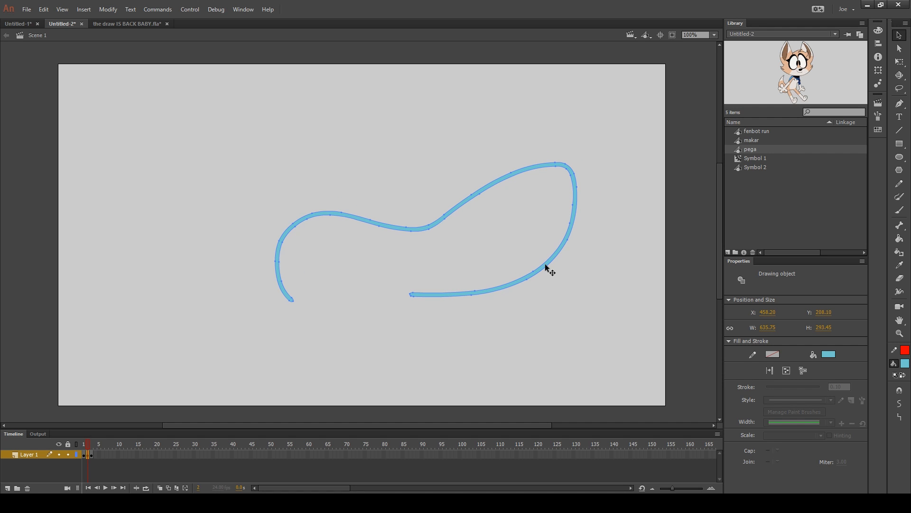
pyautogui.moveTo(532, 275); pyautogui.dragTo(535, 240)
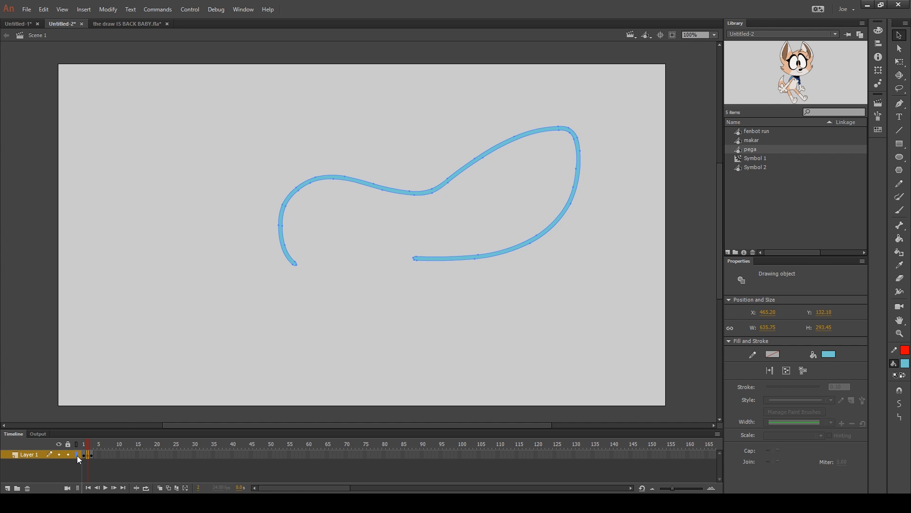
pyautogui.click(905, 363)
pyautogui.click(848, 393)
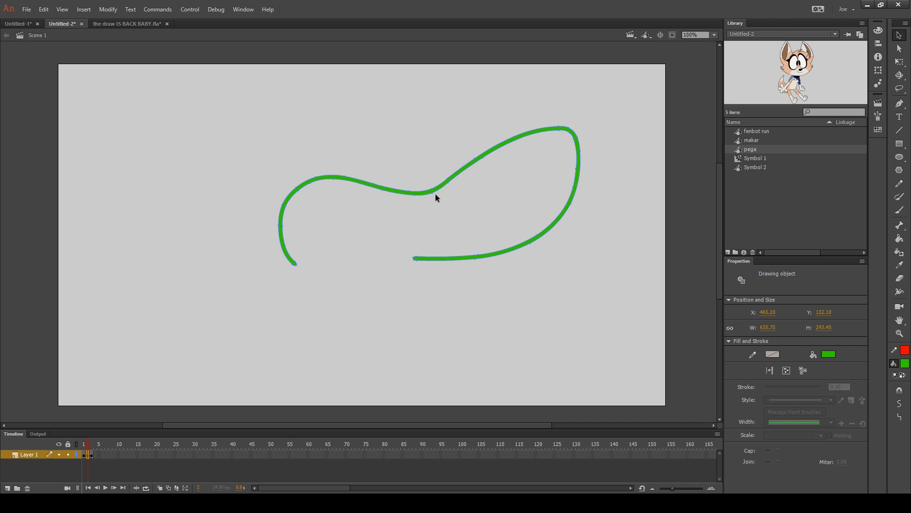
pyautogui.click(450, 211)
pyautogui.hotkey('ctrl', 'z')
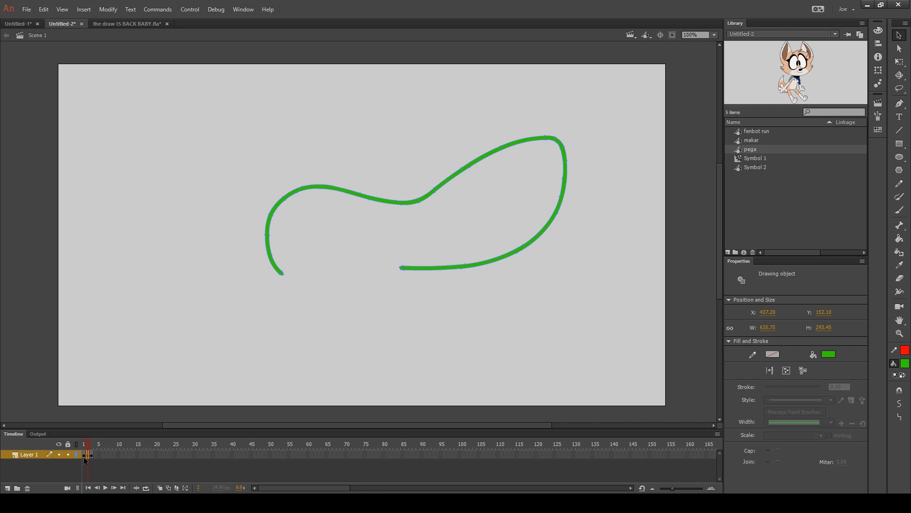
pyautogui.click(485, 232)
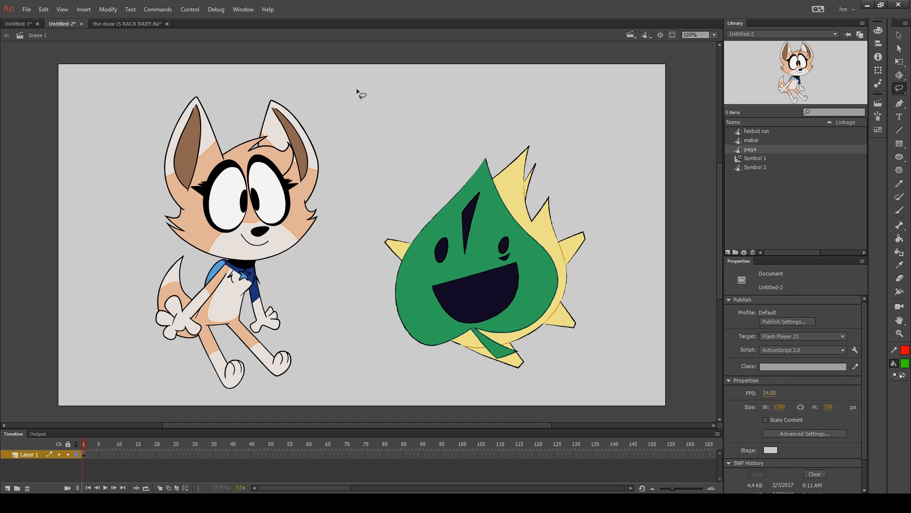
# Lasso the whole fox on frame 1 and union its shapes into a drawing object
pyautogui.moveTo(248, 93)
pyautogui.mouseDown()
pyautogui.moveTo(299, 74)
pyautogui.moveTo(357, 135)
pyautogui.moveTo(349, 260)
pyautogui.moveTo(304, 398)
pyautogui.moveTo(168, 405)
pyautogui.moveTo(99, 294)
pyautogui.moveTo(126, 134)
pyautogui.moveTo(233, 66)
pyautogui.moveTo(270, 90)
pyautogui.mouseUp()
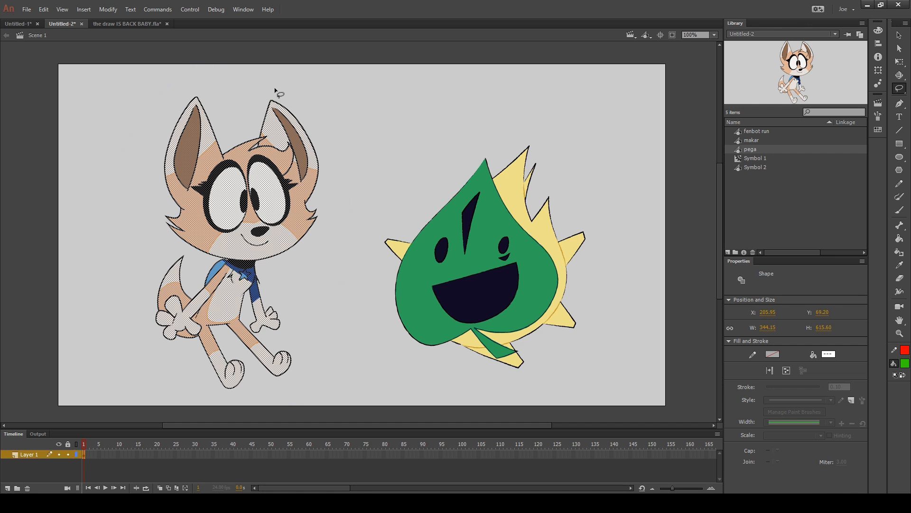
pyautogui.click(108, 9)
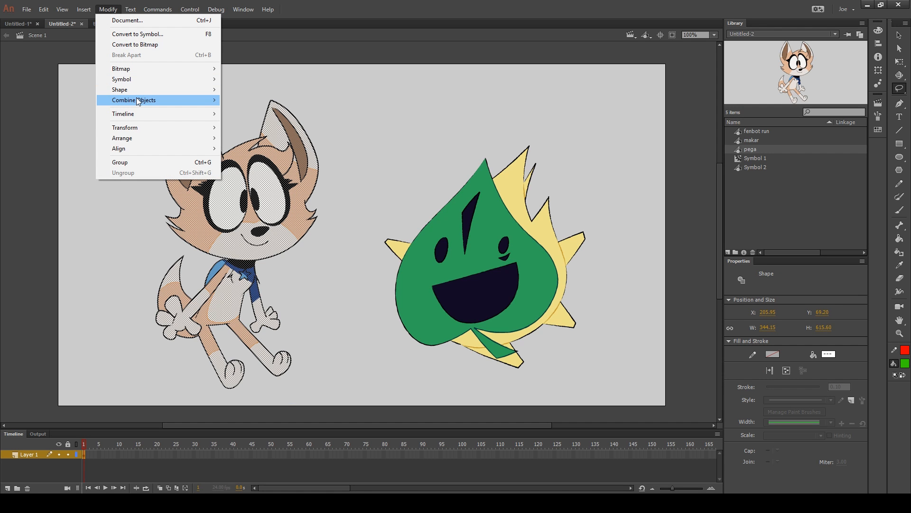
pyautogui.moveTo(142, 99)
pyautogui.click(278, 114)
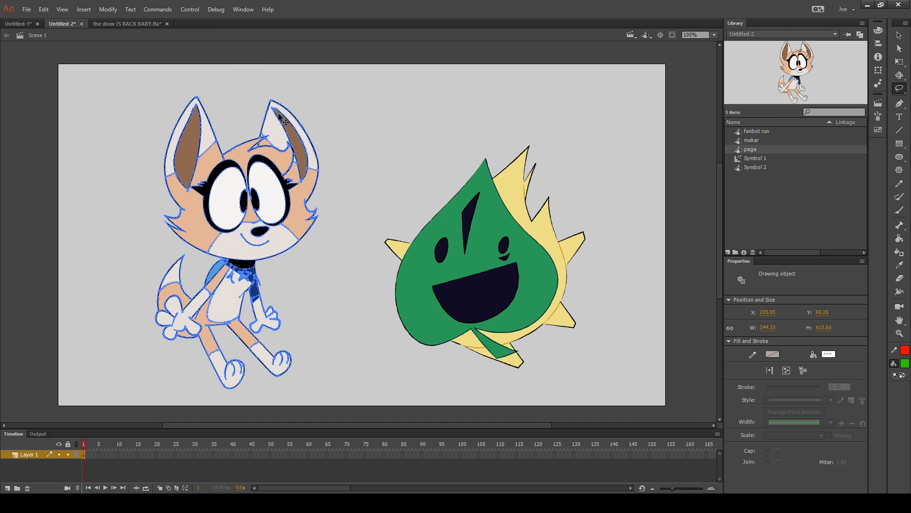
pyautogui.press('v')
pyautogui.click(331, 285)
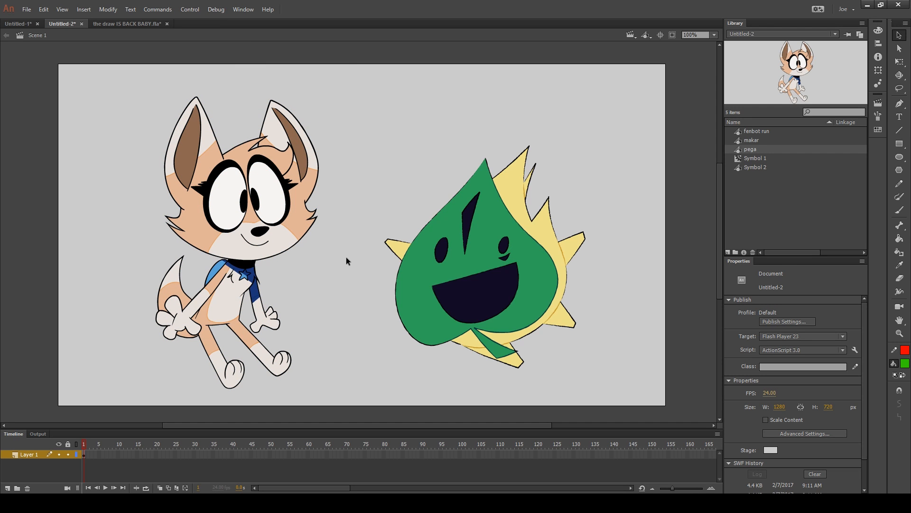
# Select the entire leaf character and union its shapes into one drawing object
pyautogui.moveTo(357, 87)
pyautogui.mouseDown()
pyautogui.moveTo(550, 293)
pyautogui.moveTo(633, 426)
pyautogui.mouseUp()
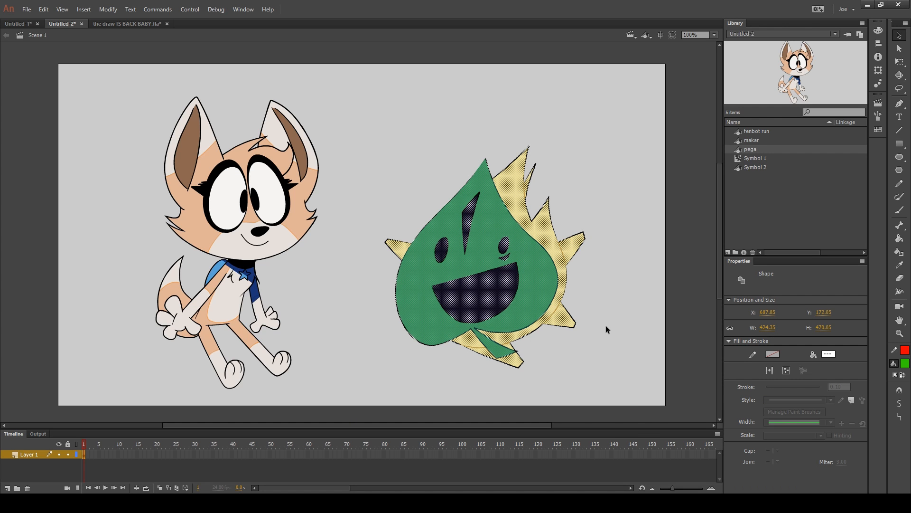
pyautogui.hotkey('ctrl', 'u')
pyautogui.click(612, 291)
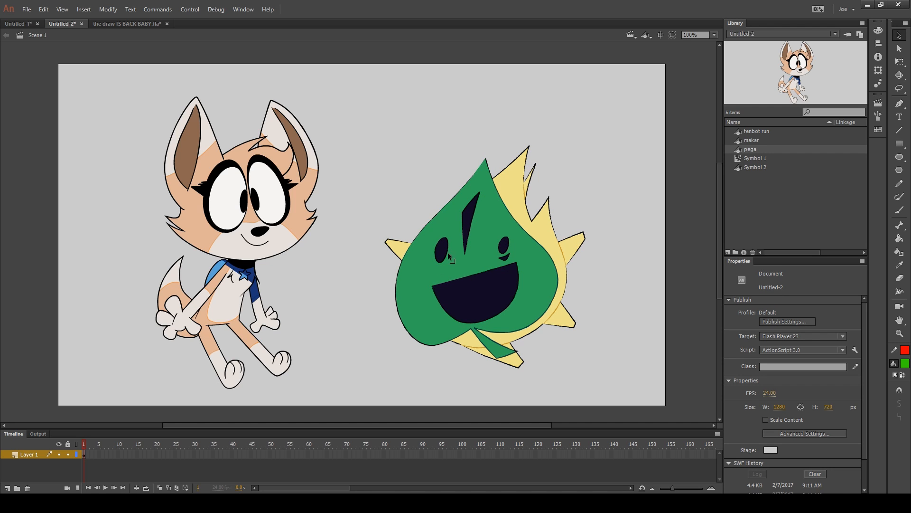
pyautogui.click(552, 235)
pyautogui.click(629, 266)
# Overlap the leaf object on the fox, change its stacking order, and place it back beside the fox
pyautogui.moveTo(526, 267)
pyautogui.mouseDown()
pyautogui.moveTo(335, 235)
pyautogui.moveTo(525, 235)
pyautogui.mouseUp()
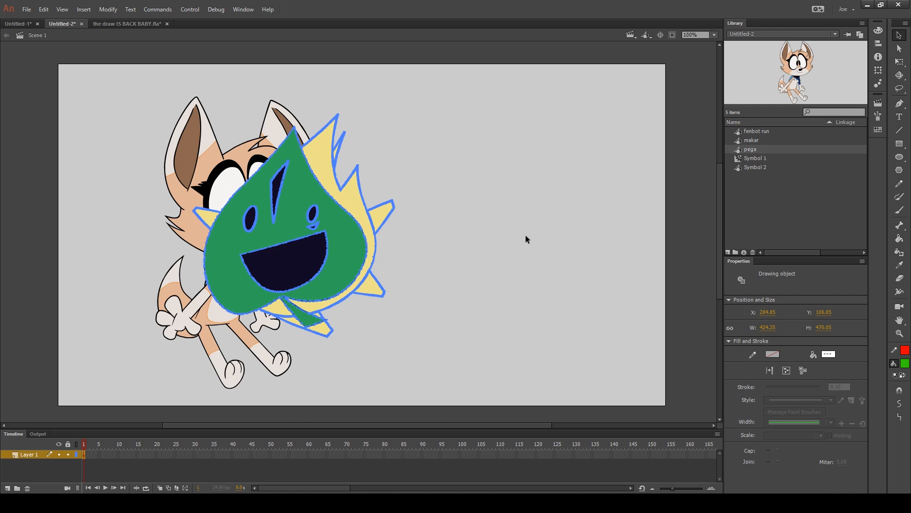
pyautogui.hotkey('ctrl', 'shift', 'Down')
pyautogui.hotkey('ctrl', 'shift', 'Up')
pyautogui.moveTo(354, 241); pyautogui.dragTo(587, 245)
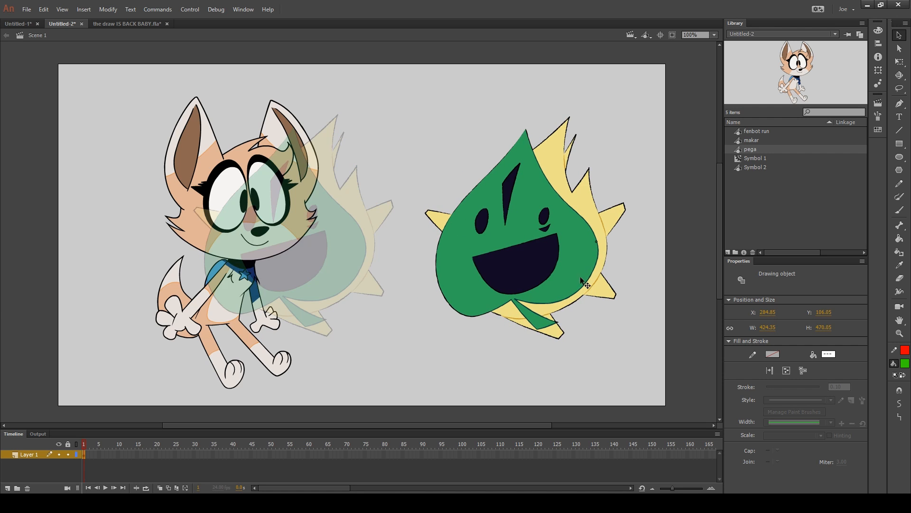
pyautogui.moveTo(517, 258)
pyautogui.mouseDown()
pyautogui.moveTo(386, 269)
pyautogui.moveTo(518, 252)
pyautogui.moveTo(407, 228)
pyautogui.moveTo(482, 250)
pyautogui.mouseUp()
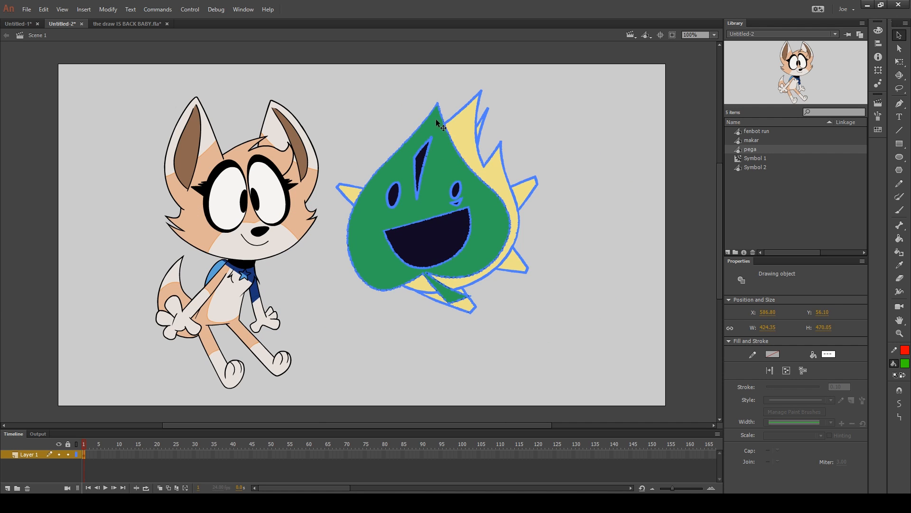
pyautogui.moveTo(443, 124); pyautogui.dragTo(498, 168)
pyautogui.click(585, 150)
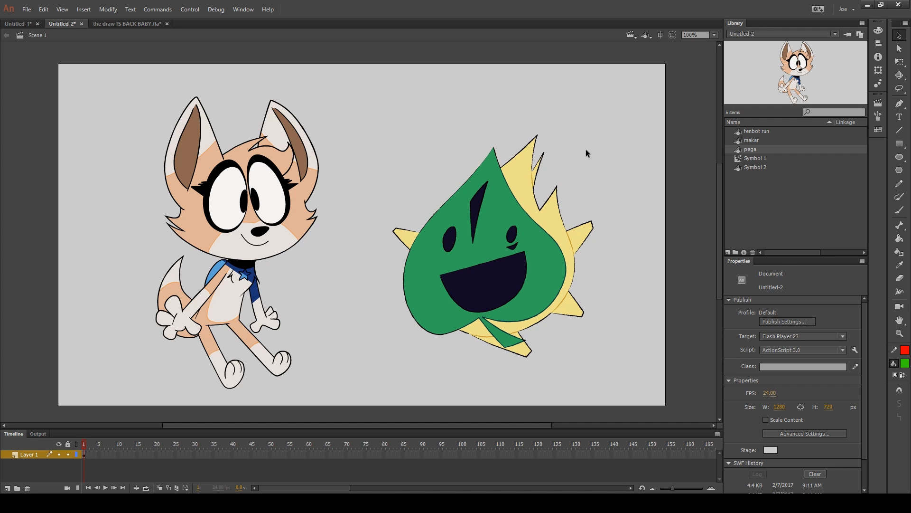
pyautogui.moveTo(260, 254)
pyautogui.mouseDown()
pyautogui.moveTo(348, 225)
pyautogui.moveTo(247, 266)
pyautogui.moveTo(370, 178)
pyautogui.mouseUp()
pyautogui.hotkey('ctrl', 'z')
# Add a keyframe on frame 2 and fill the leaf's green body with pink #C63E79
pyautogui.click(354, 228)
pyautogui.press('F6')
pyautogui.click(905, 363)
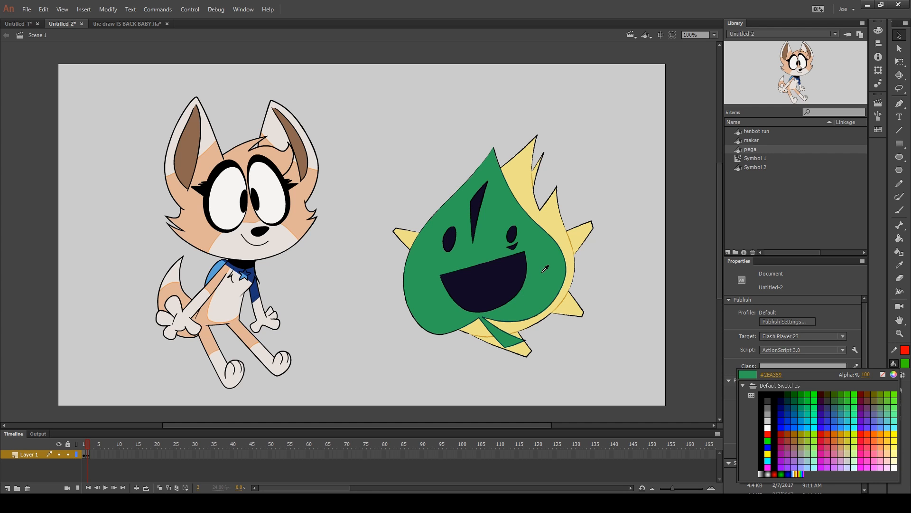
pyautogui.click(545, 269)
pyautogui.click(879, 30)
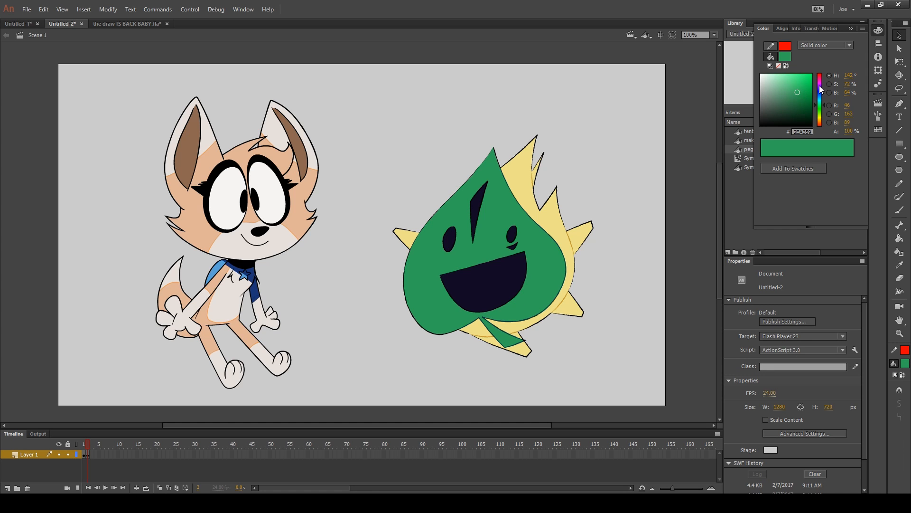
pyautogui.moveTo(819, 85); pyautogui.dragTo(822, 78)
pyautogui.press('k')
pyautogui.click(544, 272)
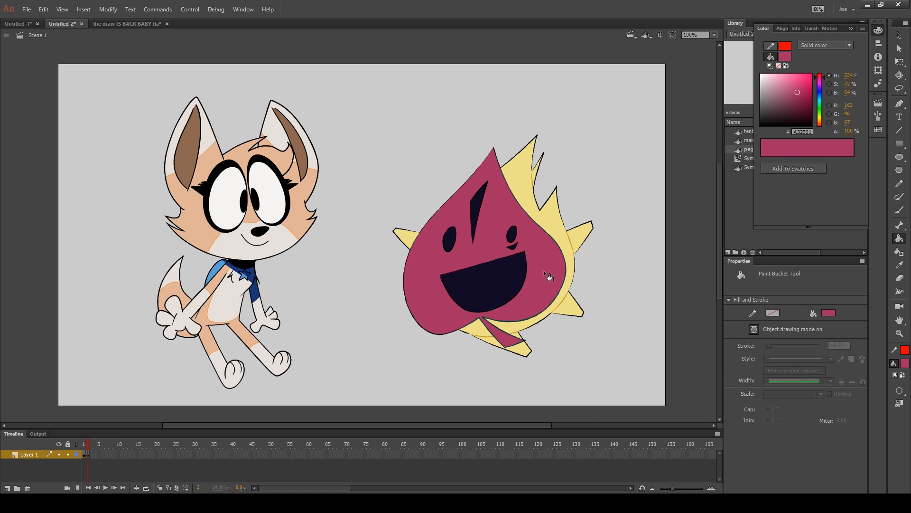
pyautogui.moveTo(788, 91); pyautogui.dragTo(796, 85)
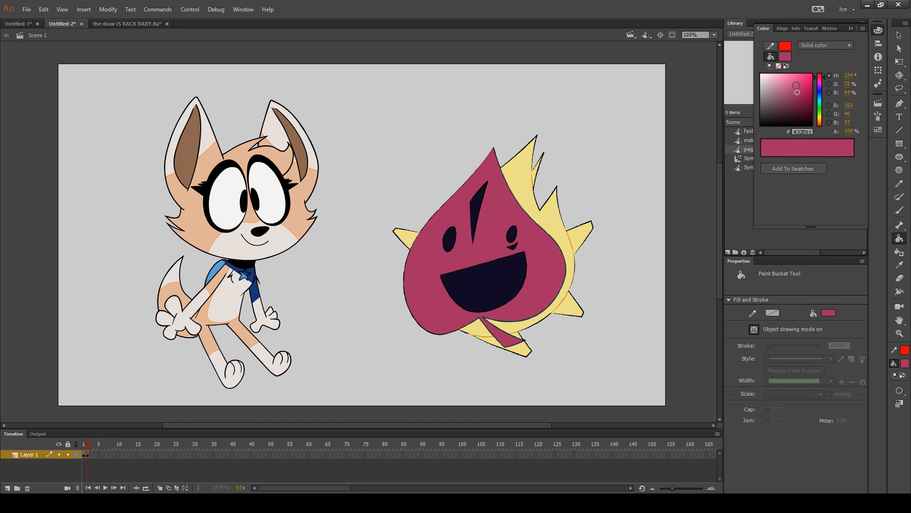
pyautogui.click(547, 287)
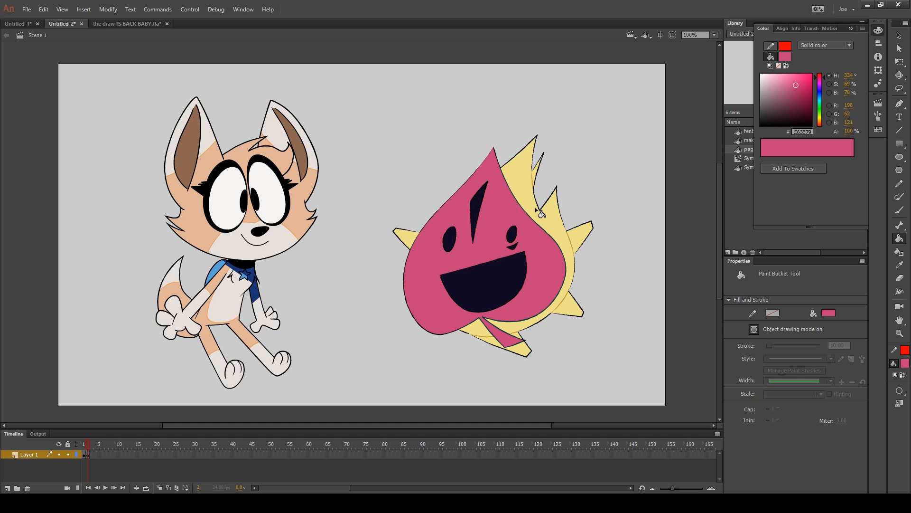
# Fill the leaf character's yellow areas with light pink #E5A8C2
pyautogui.click(774, 79)
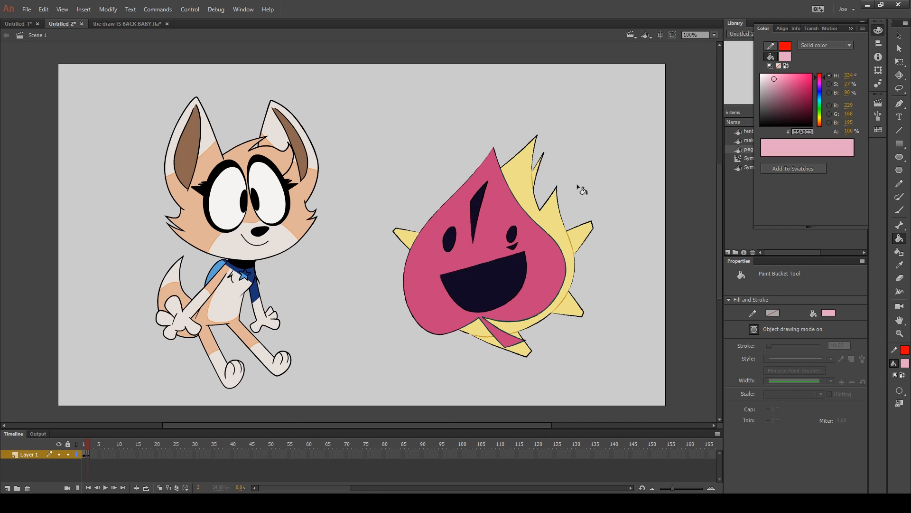
pyautogui.click(558, 218)
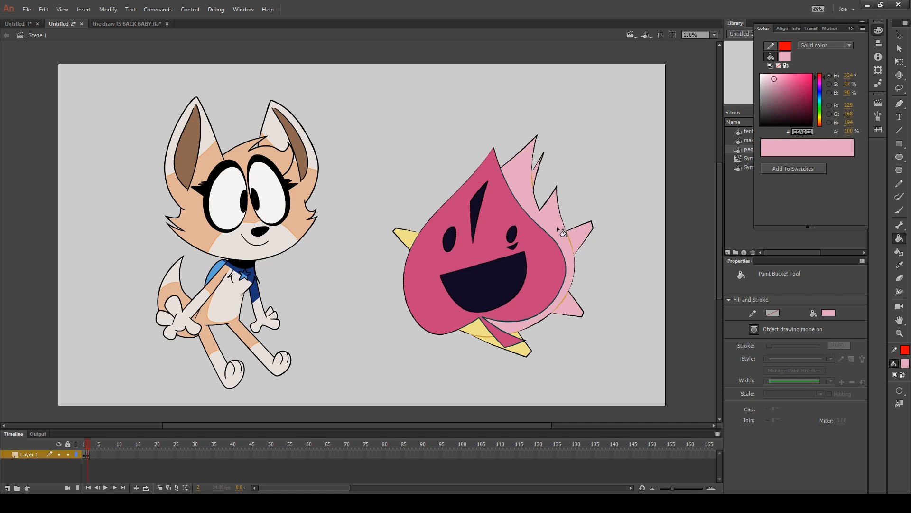
pyautogui.click(521, 349)
pyautogui.press('v')
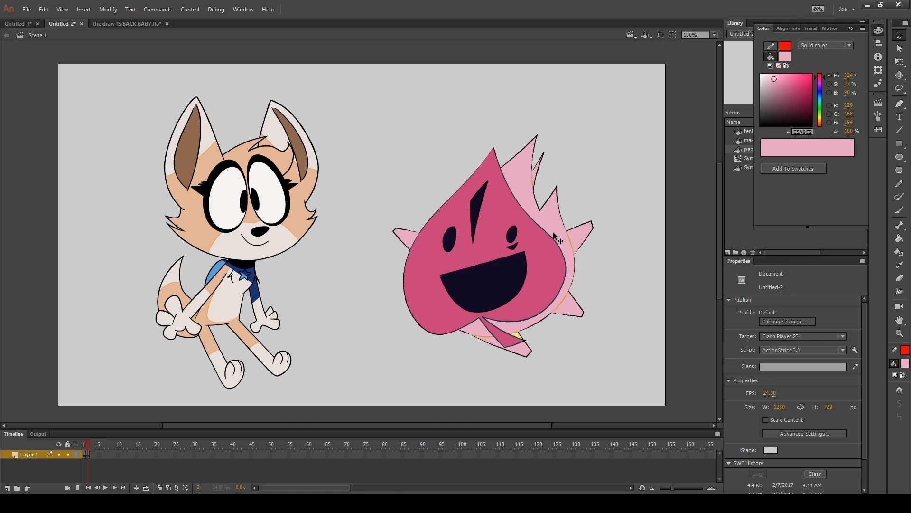
# Try filling the fox's muzzle and the white areas of its ears light pink, and undo the fills
pyautogui.press('k')
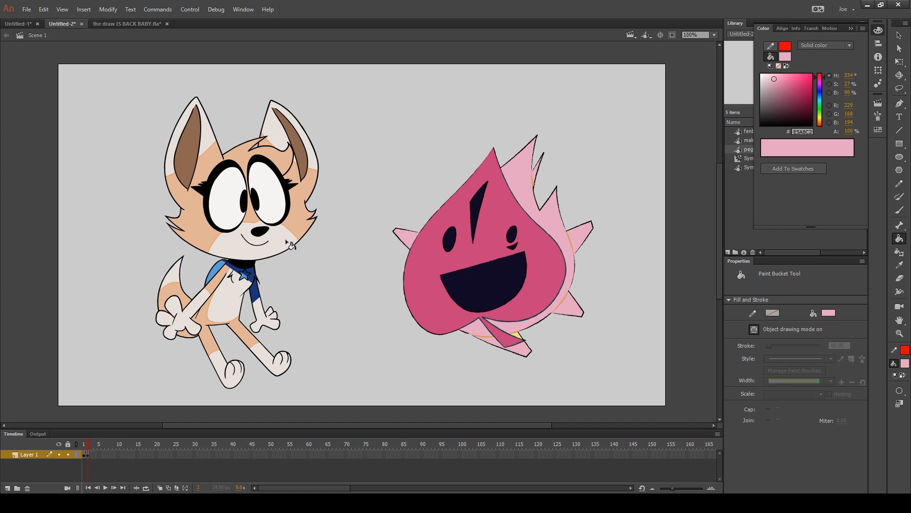
pyautogui.click(288, 244)
pyautogui.click(279, 135)
pyautogui.click(202, 138)
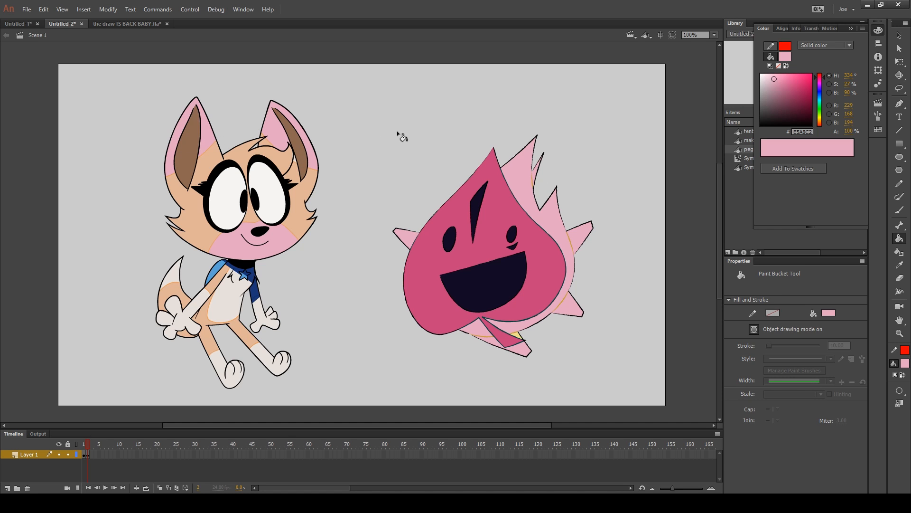
pyautogui.hotkey('ctrl', 'z')
pyautogui.hotkey('ctrl', 'z')
pyautogui.hotkey('ctrl', 'z')
# Select the fox drawing object on frame 2 and set its entire fill to black
pyautogui.press('v')
pyautogui.click(284, 196)
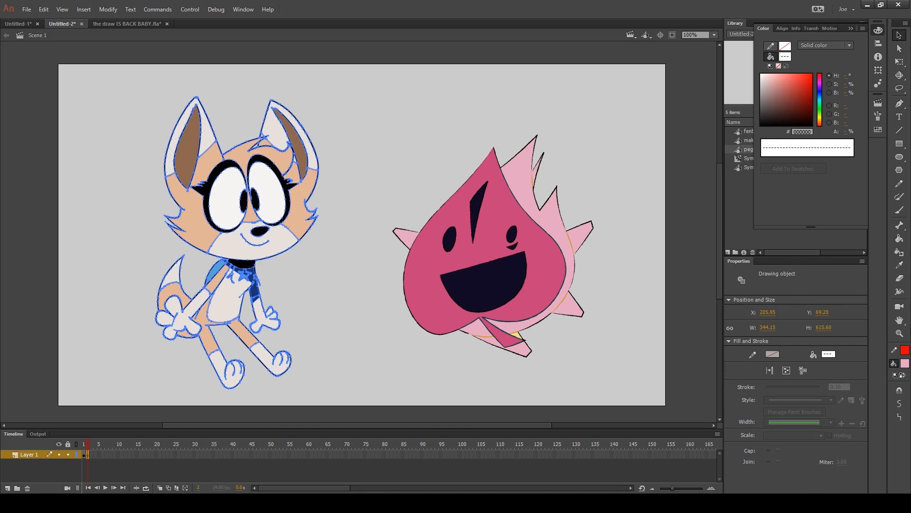
pyautogui.click(905, 363)
pyautogui.click(772, 397)
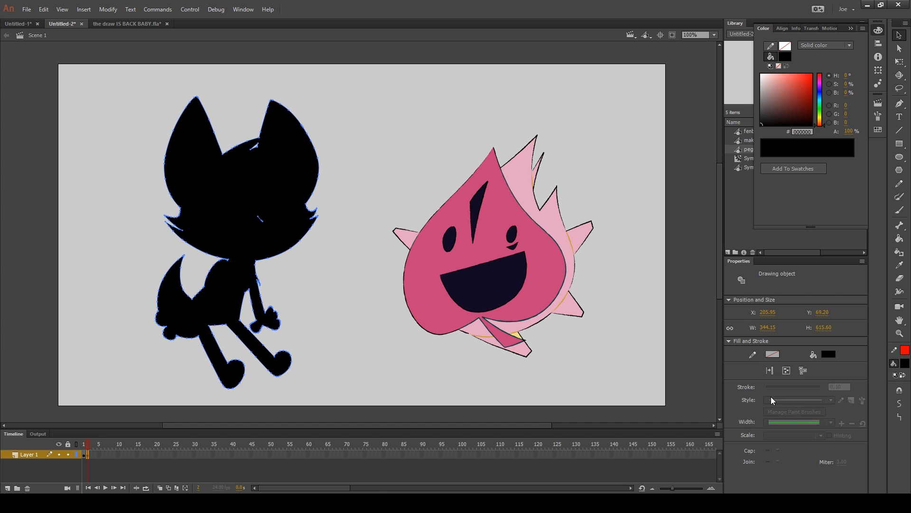
pyautogui.click(354, 292)
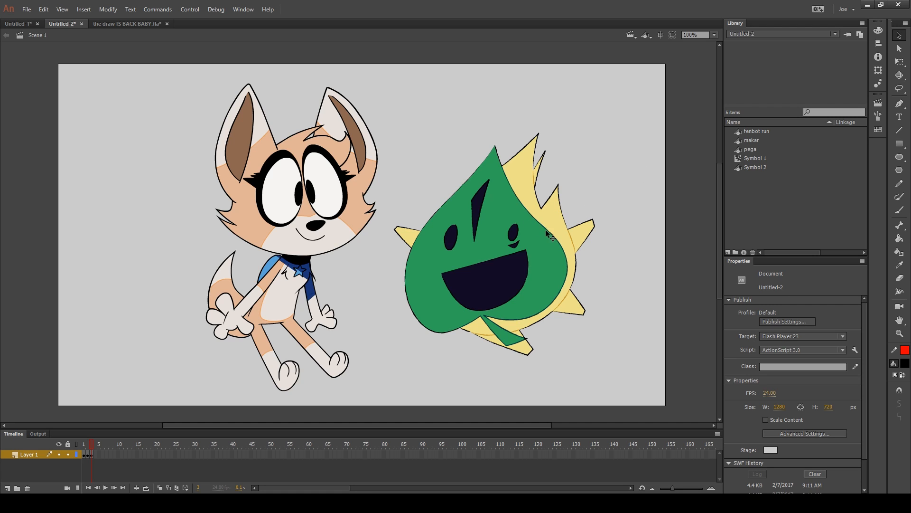
# Enter the leaf's yellow drawing object, try moving its shape, undo the move, and return to Scene 1
pyautogui.click(556, 210)
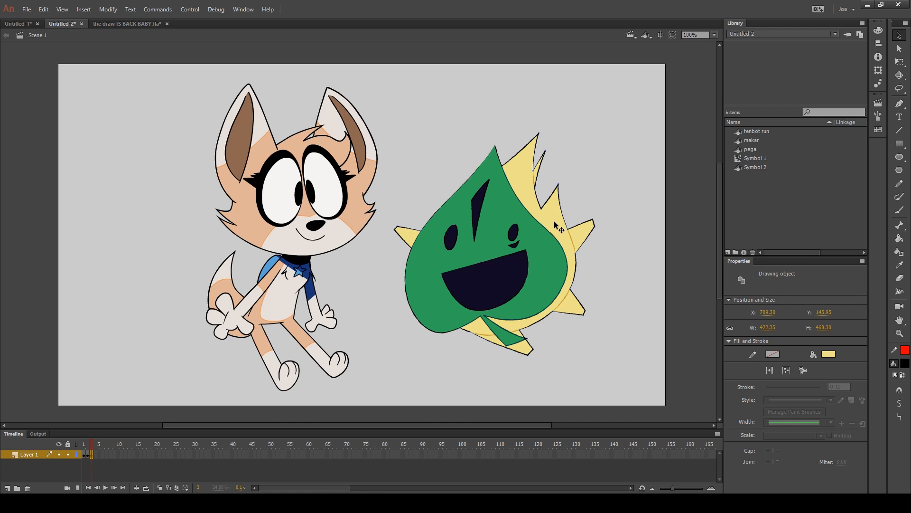
pyautogui.doubleClick(555, 221)
pyautogui.moveTo(559, 229)
pyautogui.mouseDown()
pyautogui.moveTo(536, 239)
pyautogui.moveTo(623, 220)
pyautogui.moveTo(628, 170)
pyautogui.moveTo(643, 259)
pyautogui.mouseUp()
pyautogui.hotkey('ctrl', 'z')
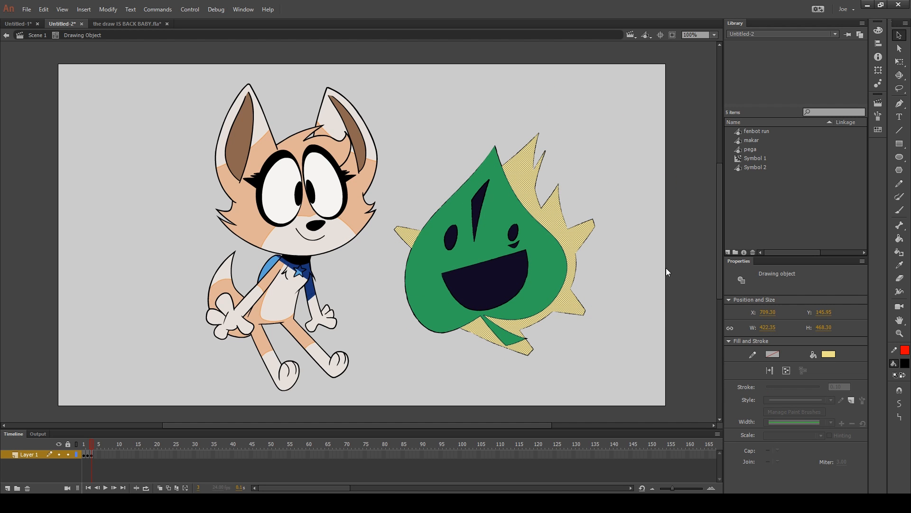
pyautogui.click(623, 193)
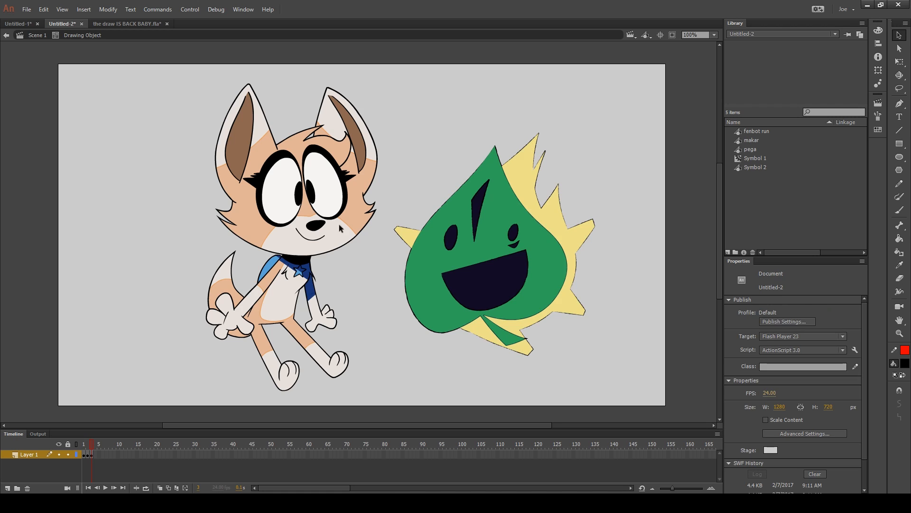
pyautogui.click(42, 34)
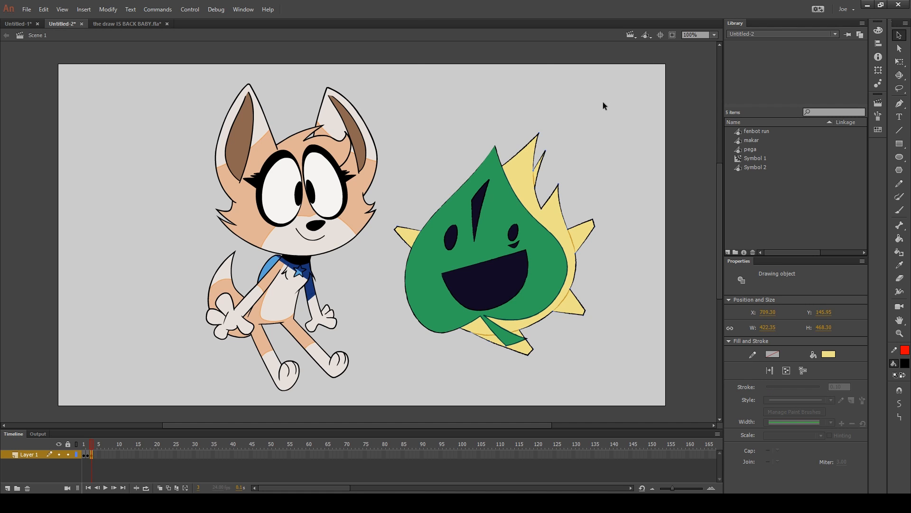
# Recolour the leaf character's yellow drawing object on frame 3 to blue #4A8AE2
pyautogui.click(603, 102)
pyautogui.click(549, 220)
pyautogui.click(878, 30)
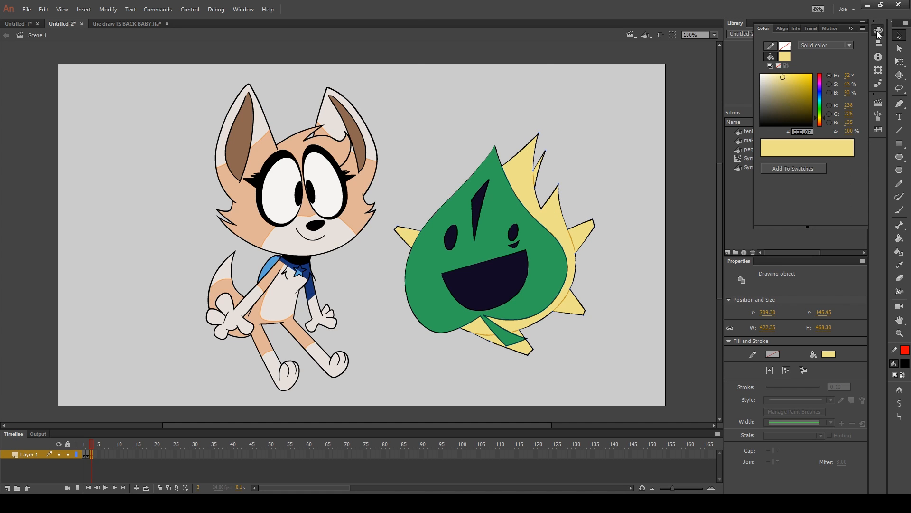
pyautogui.click(795, 79)
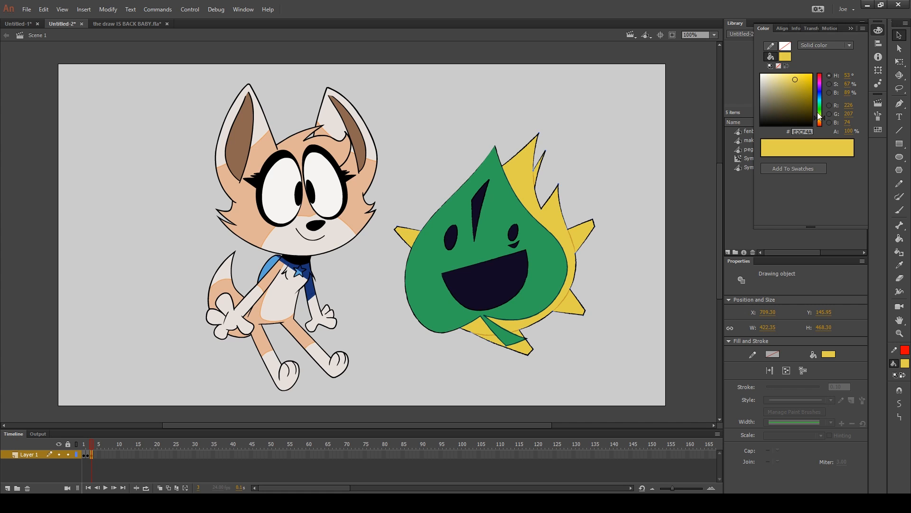
pyautogui.click(818, 104)
pyautogui.click(820, 95)
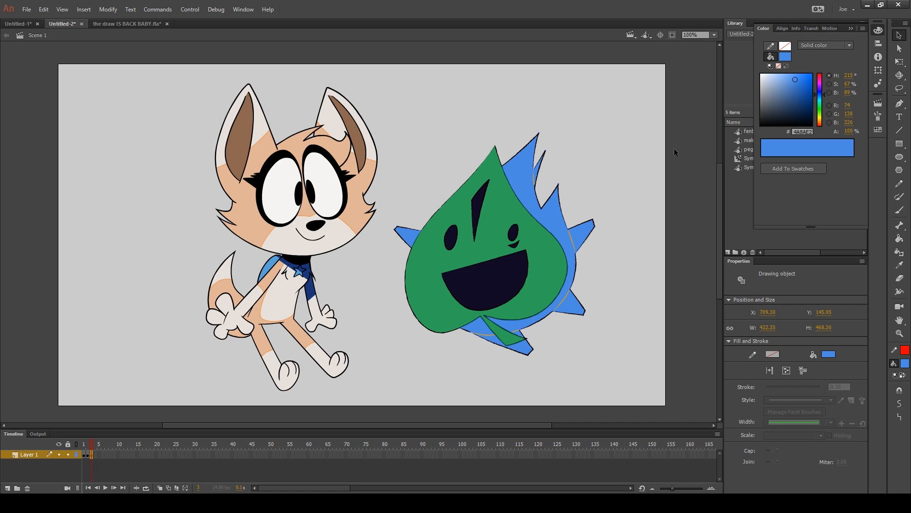
# Recolour the leaf's body to a brighter green and its eyes, mouth and forehead mark to purple #3E2193
pyautogui.click(553, 264)
pyautogui.click(803, 82)
pyautogui.click(492, 271)
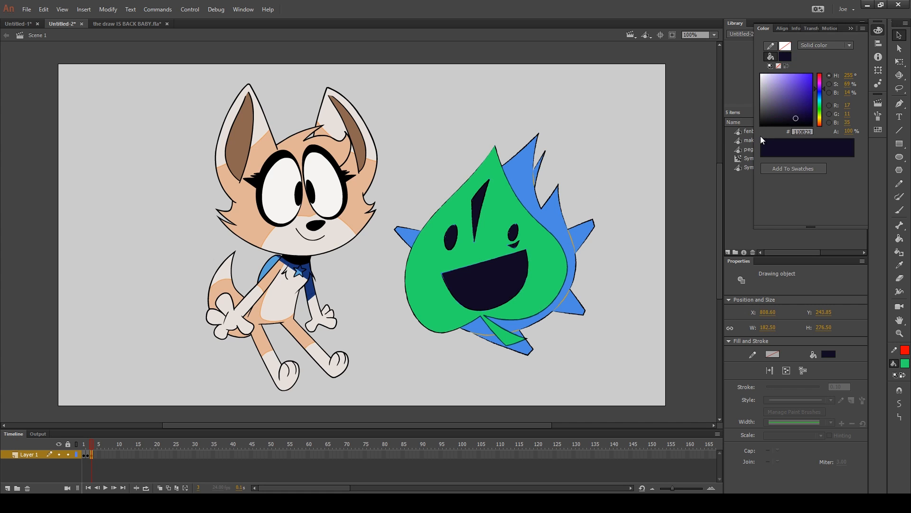
pyautogui.click(800, 96)
pyautogui.click(642, 161)
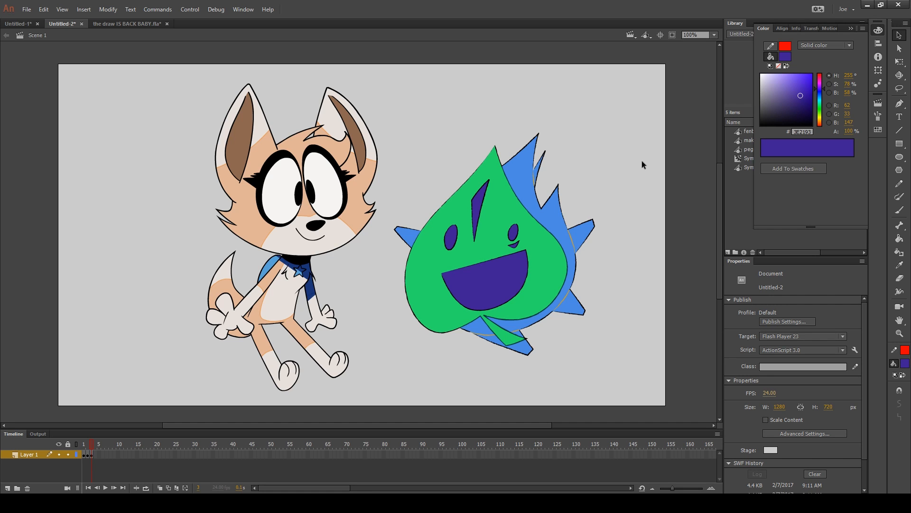
# Compare frames 3 and 4, and set the fill of the leaf's green body on frame 4 to pink #C93375
pyautogui.press('.')
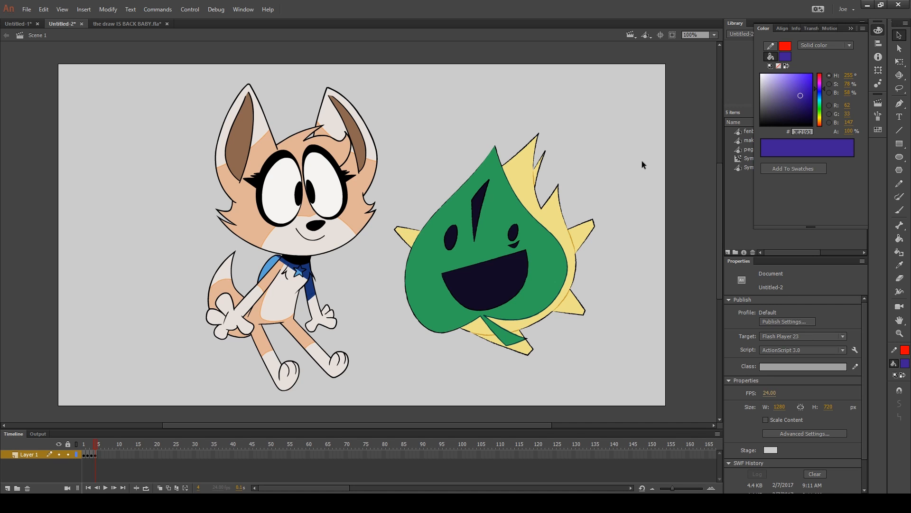
pyautogui.press(',')
pyautogui.press('.')
pyautogui.click(554, 219)
pyautogui.click(540, 232)
pyautogui.click(800, 84)
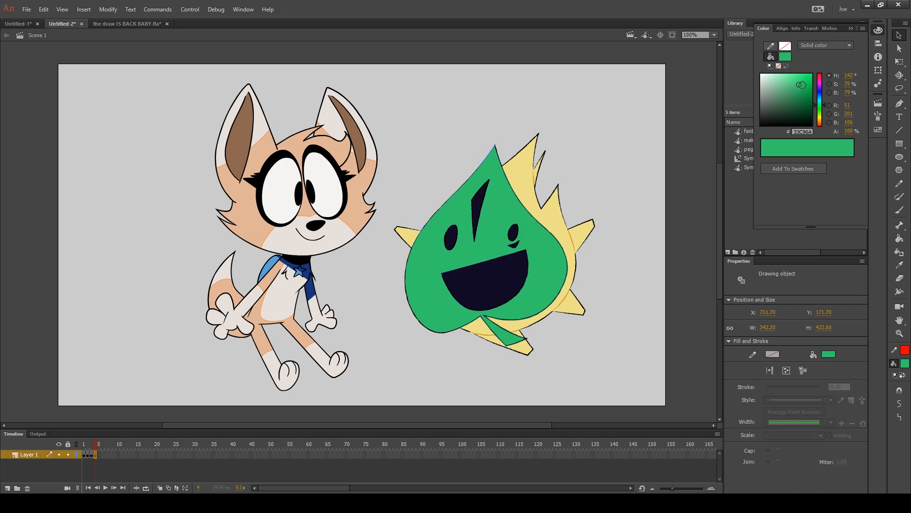
pyautogui.click(819, 77)
pyautogui.click(617, 179)
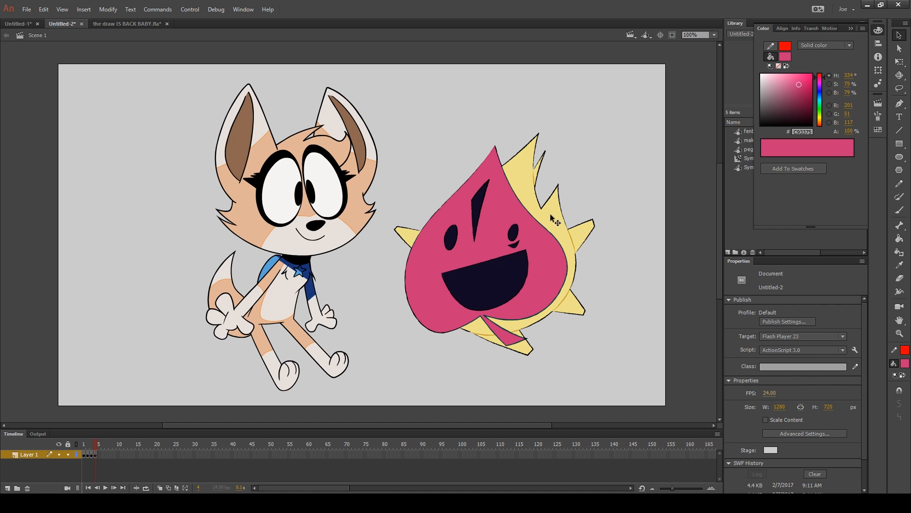
# Set the fill of the leaf's yellow drawing object on frame 4 to light pink #F0BEDC
pyautogui.click(551, 213)
pyautogui.click(819, 79)
pyautogui.click(771, 77)
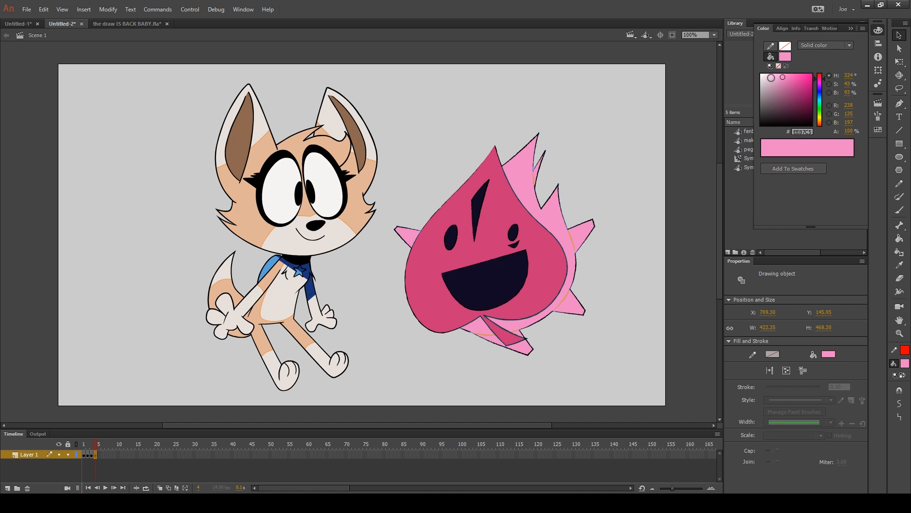
pyautogui.click(636, 100)
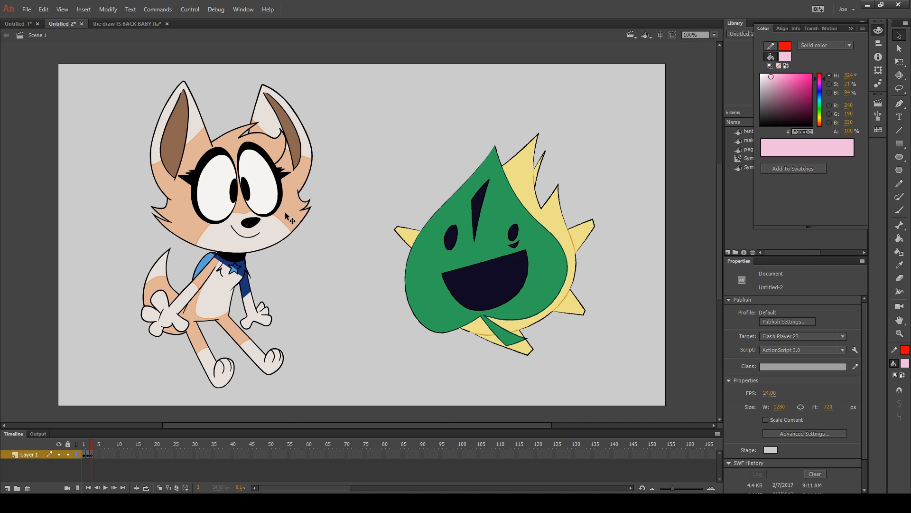
# Try applying a red #FF0000 stroke to the whole fox drawing object on frame 3, and undo it
pyautogui.click(287, 217)
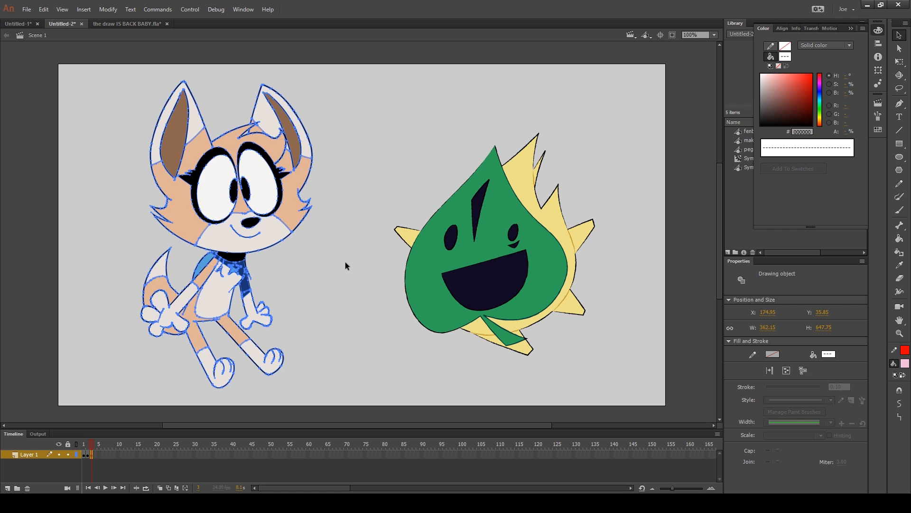
pyautogui.click(905, 351)
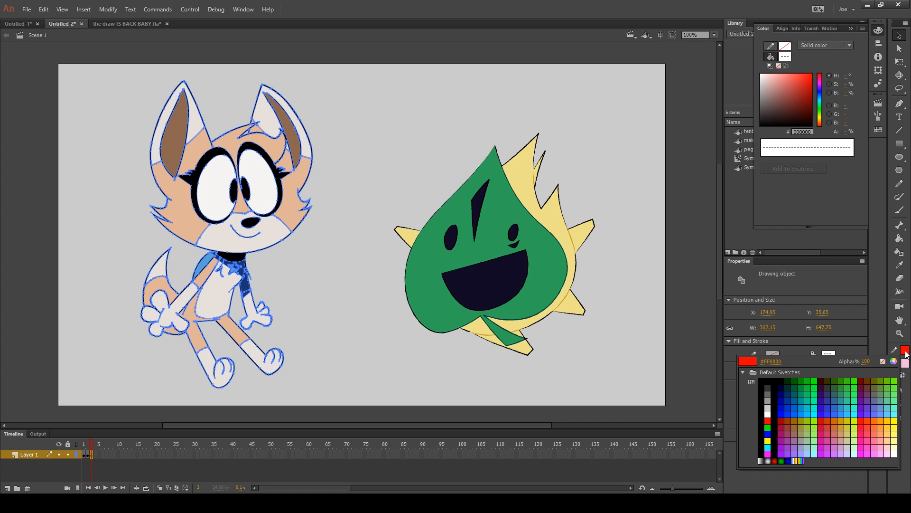
pyautogui.click(906, 353)
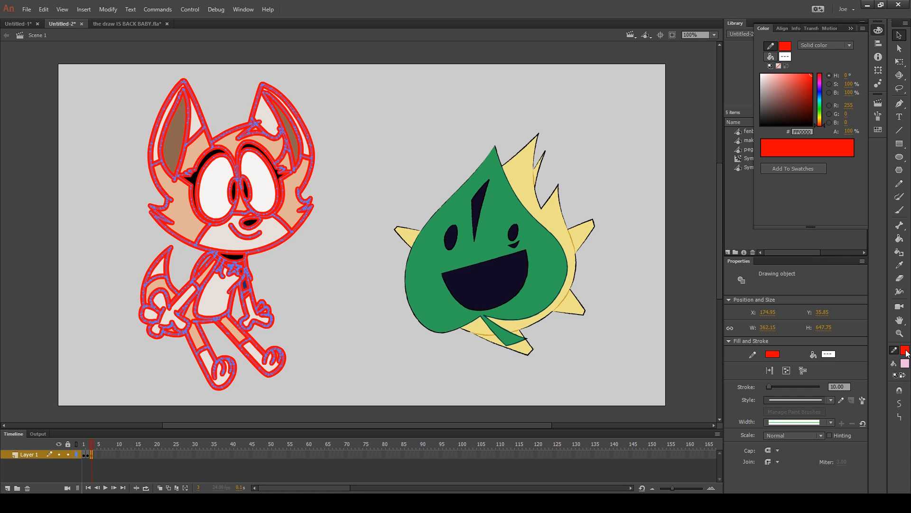
pyautogui.click(356, 316)
pyautogui.click(292, 210)
pyautogui.click(284, 274)
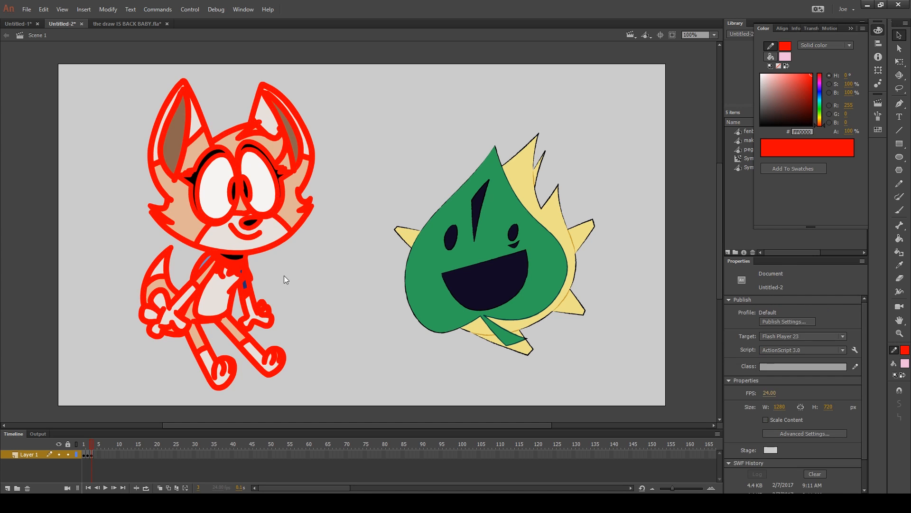
pyautogui.hotkey('ctrl', 'z')
pyautogui.hotkey('ctrl', 'z')
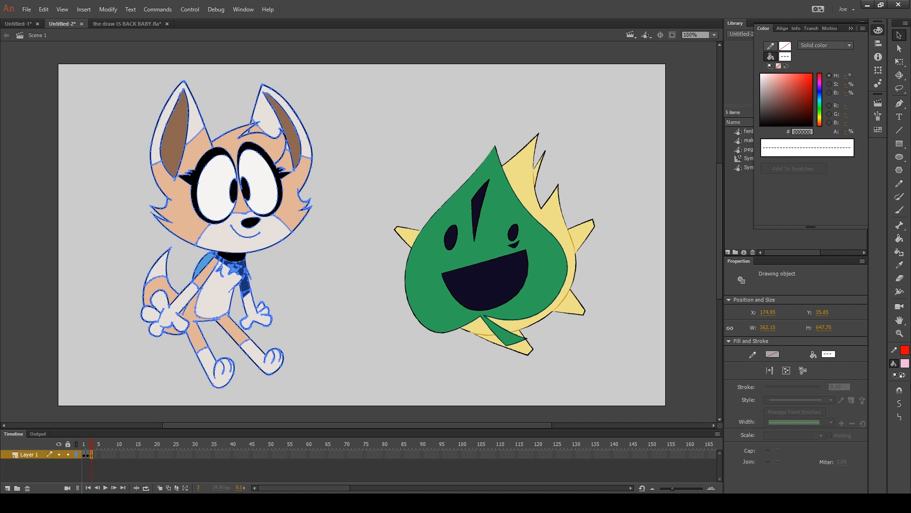
# Fill the entire fox drawing object with light pink #F0BEDC, look inside the object, and return to Scene 1
pyautogui.click(904, 364)
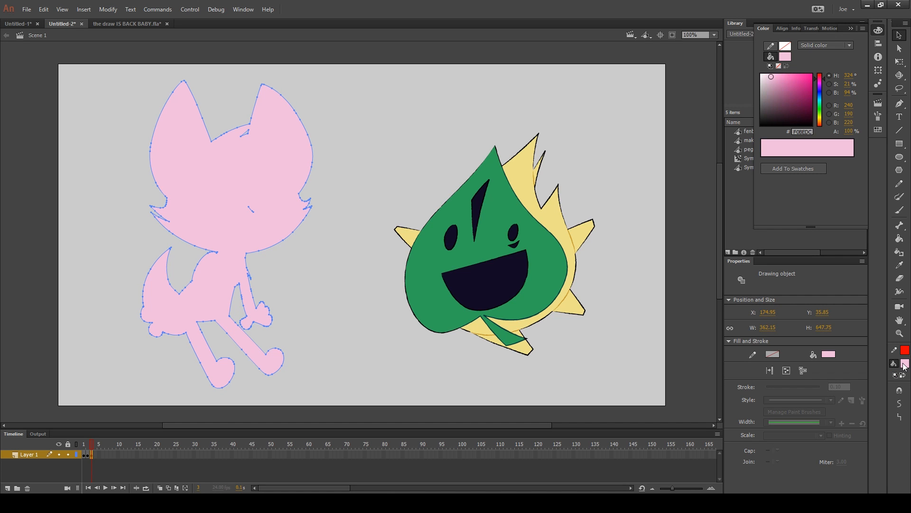
pyautogui.doubleClick(254, 216)
pyautogui.press('k')
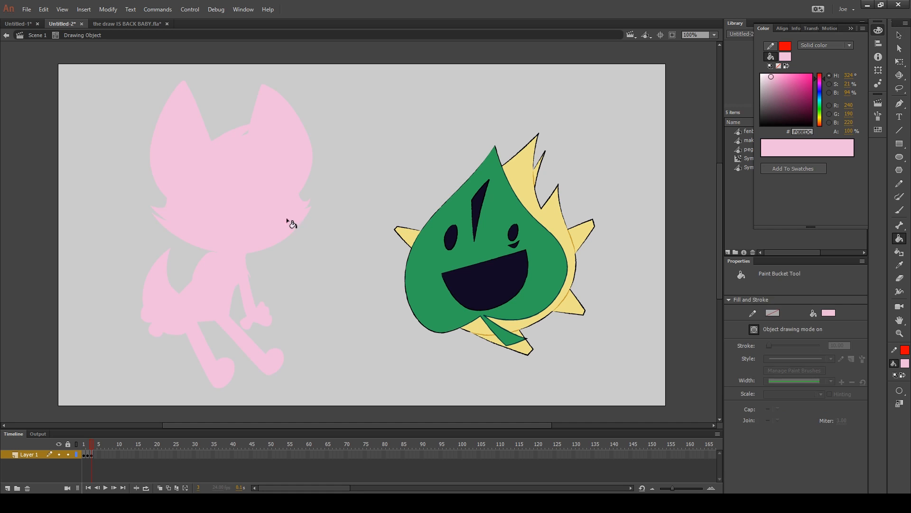
pyautogui.press('v')
pyautogui.doubleClick(313, 223)
pyautogui.doubleClick(252, 193)
pyautogui.click(32, 35)
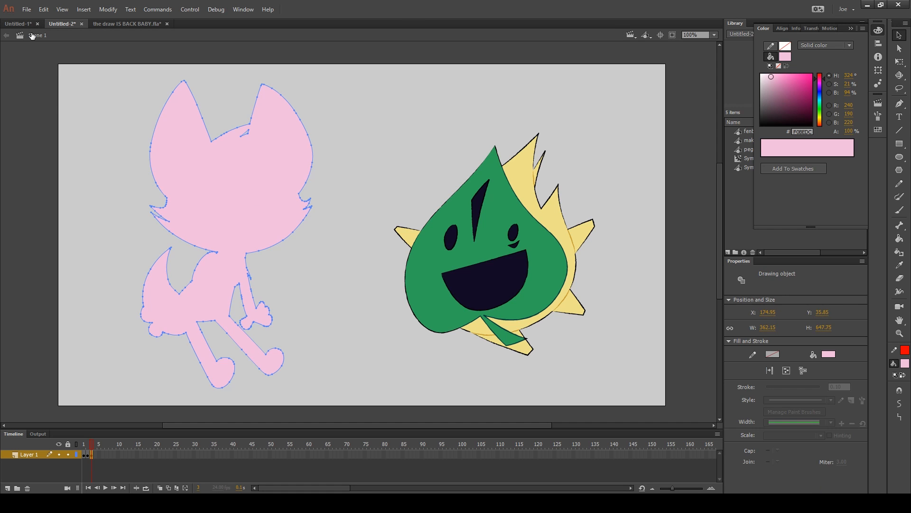
# Outline the pink fox silhouette with a red #FF0000 stroke
pyautogui.click(119, 93)
pyautogui.click(233, 174)
pyautogui.click(905, 351)
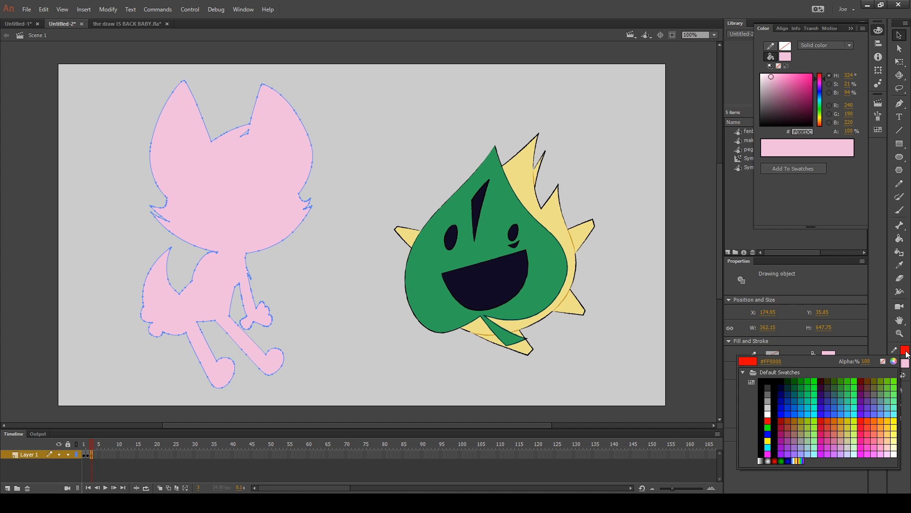
pyautogui.click(769, 439)
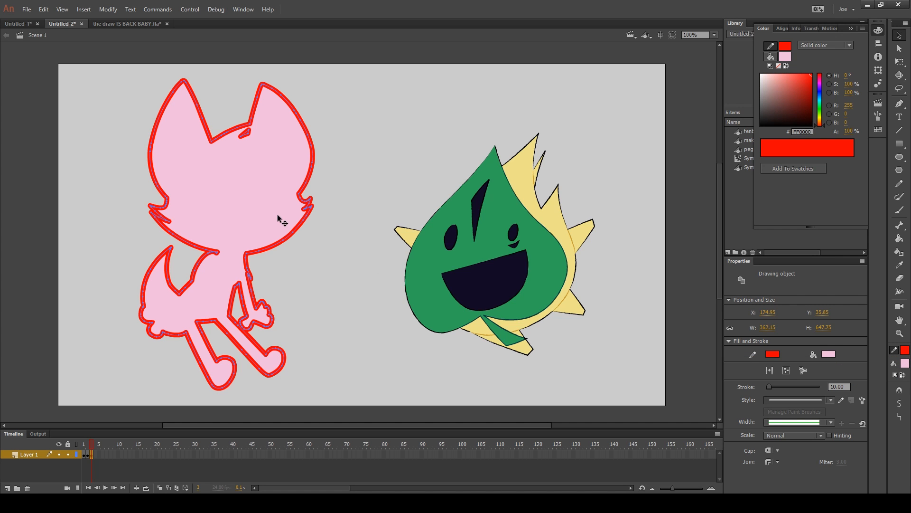
pyautogui.click(356, 172)
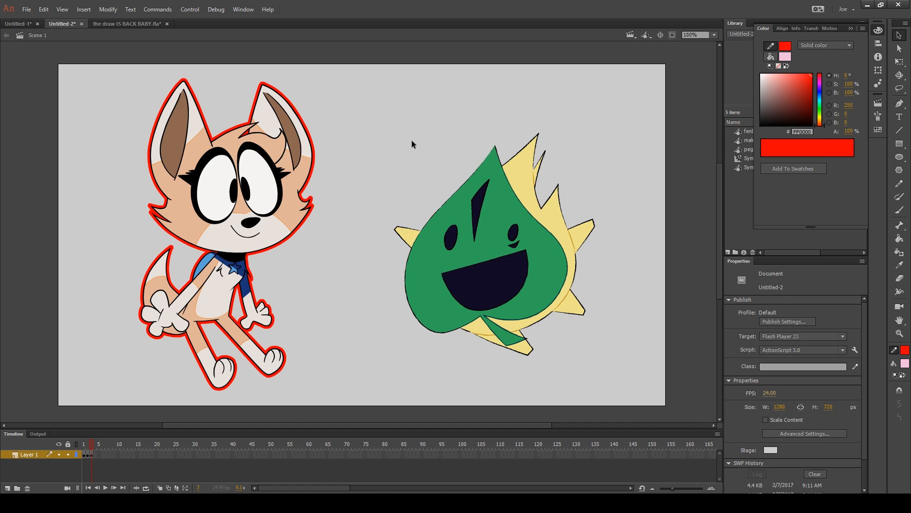
# Enter the full-colour fox drawing object, select all of its artwork to inspect it, and return to Scene 1
pyautogui.doubleClick(294, 212)
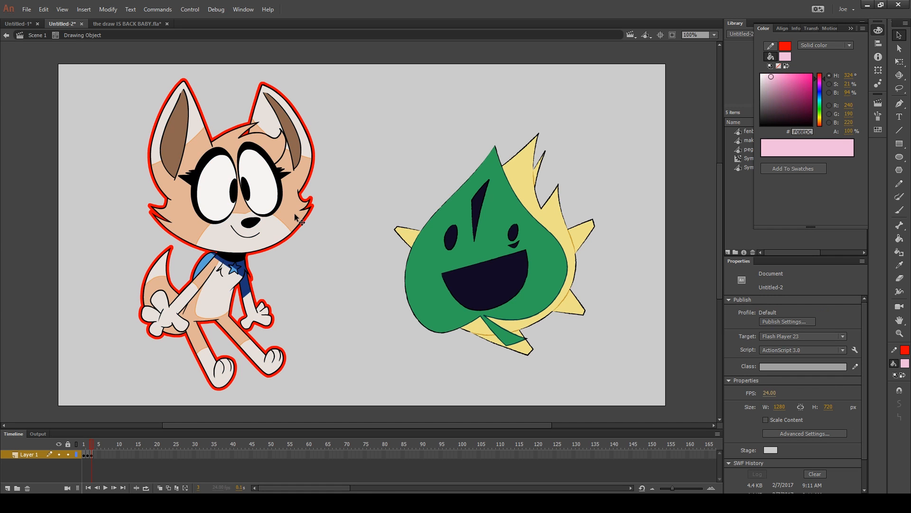
pyautogui.hotkey('ctrl', 'a')
pyautogui.click(382, 178)
pyautogui.hotkey('ctrl', 'a')
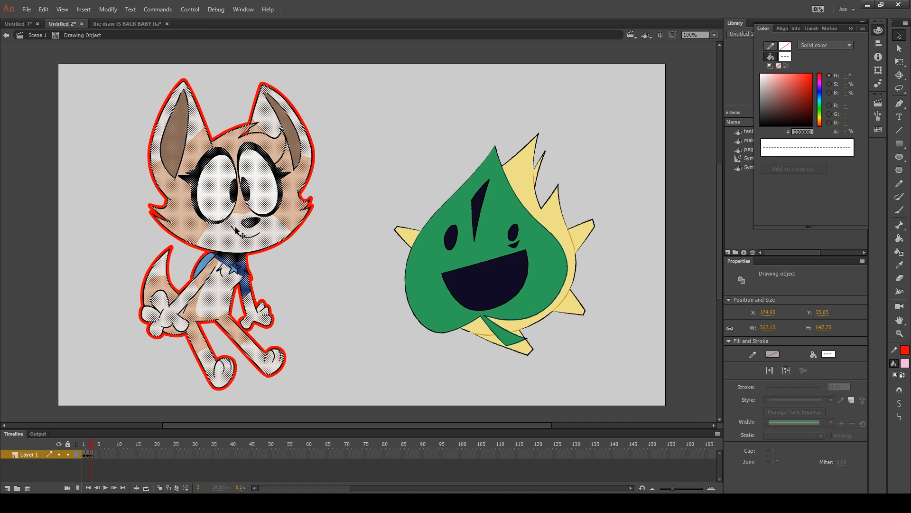
pyautogui.click(374, 156)
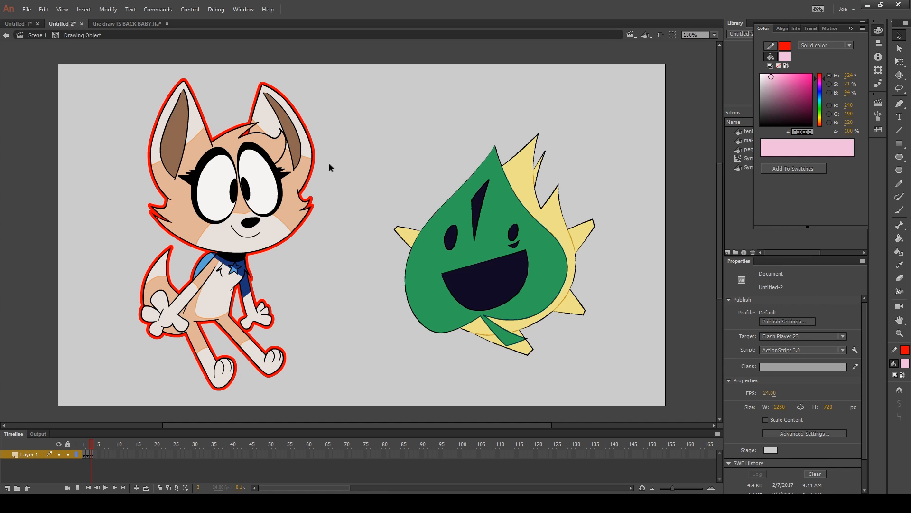
pyautogui.click(38, 36)
pyautogui.click(68, 66)
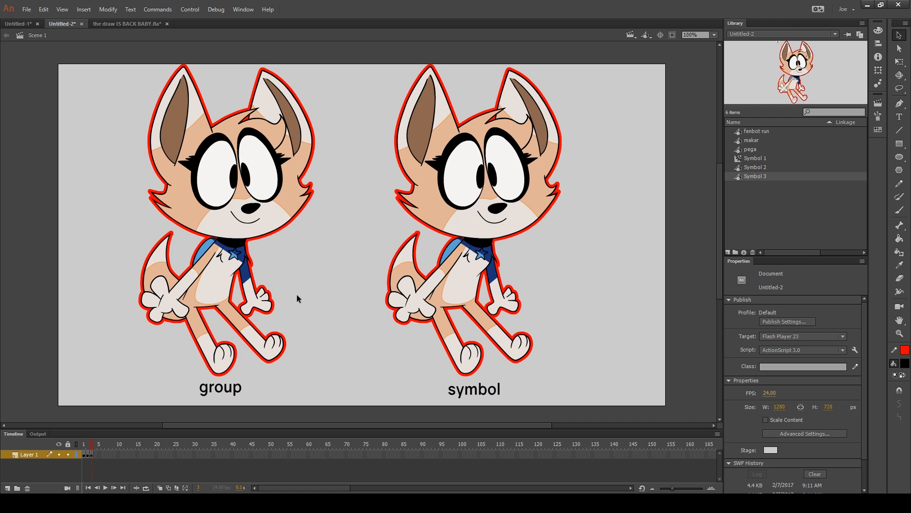
# Try scaling the fox group down to about 66 px wide with Free Transform, and undo it
pyautogui.click(288, 197)
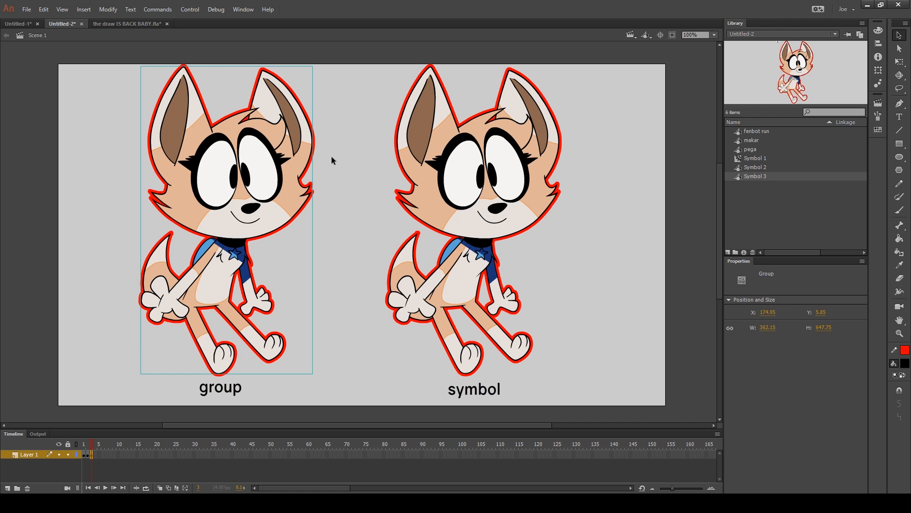
pyautogui.press('q')
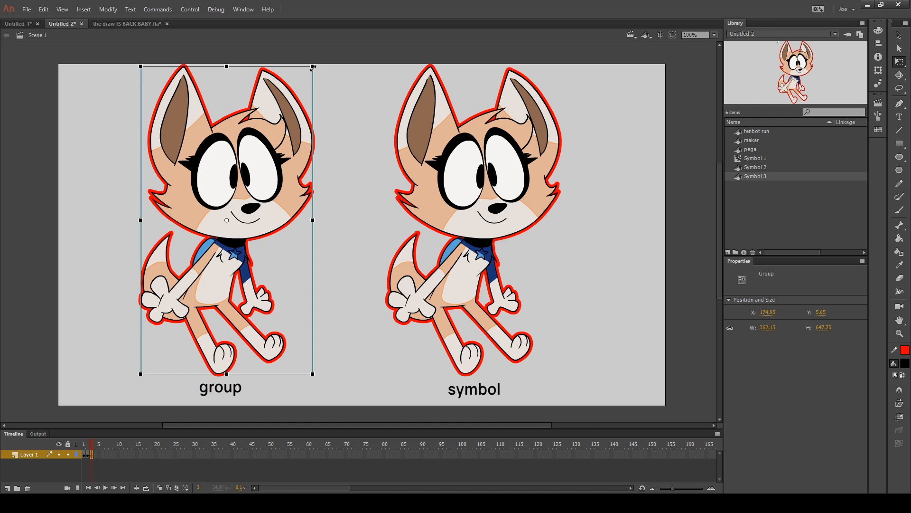
pyautogui.moveTo(312, 67); pyautogui.dragTo(245, 181)
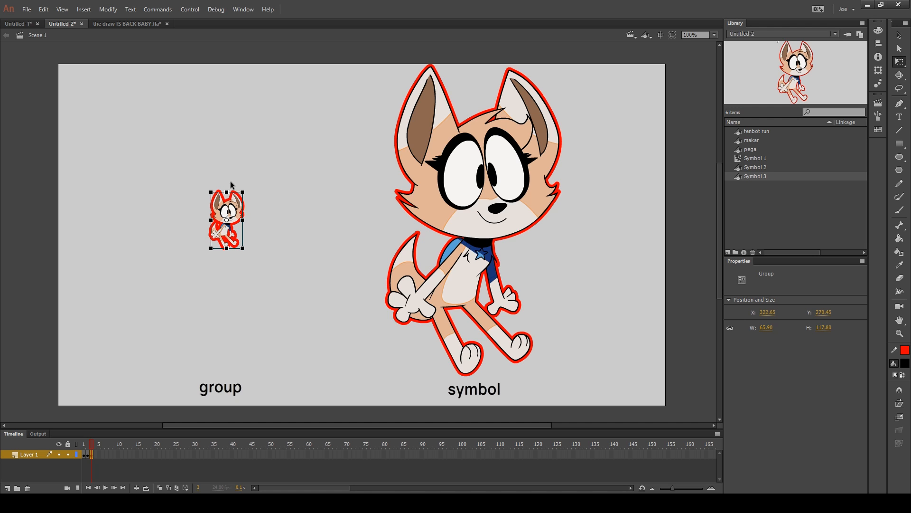
pyautogui.hotkey('ctrl', 'z')
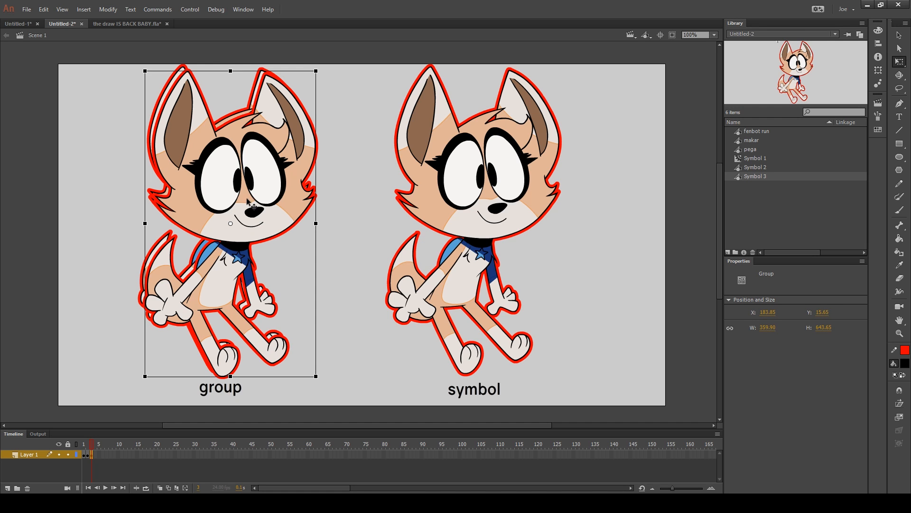
# Move the copy of the fox group to the right and shrink it to about 53 × 95 px
pyautogui.moveTo(247, 204); pyautogui.dragTo(305, 208)
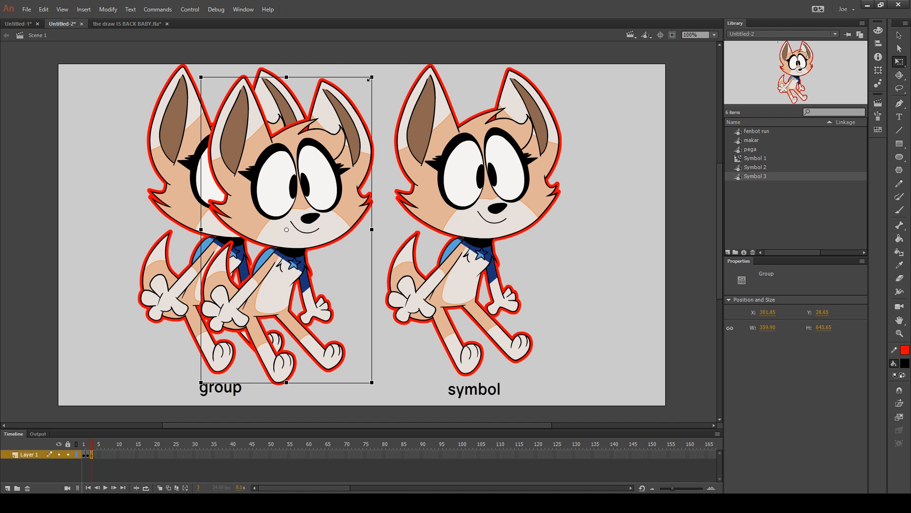
pyautogui.moveTo(374, 85); pyautogui.dragTo(315, 232)
pyautogui.press('v')
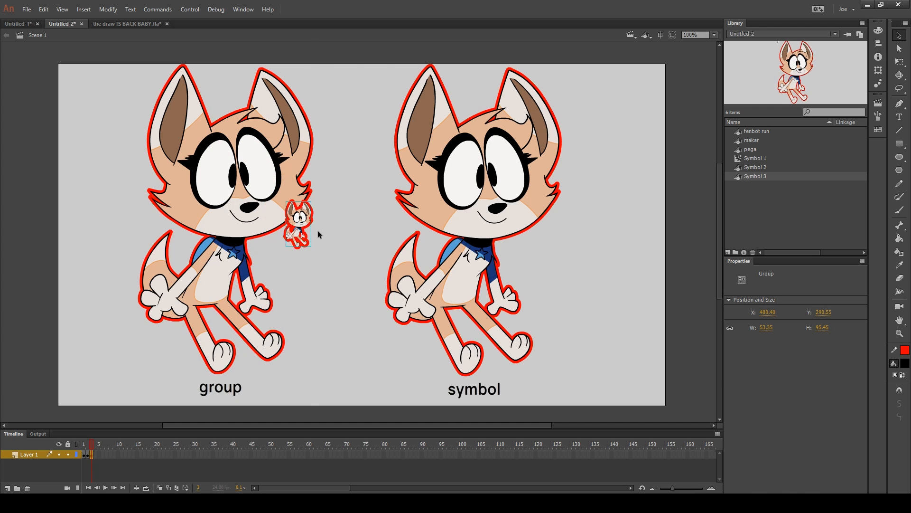
pyautogui.click(340, 253)
# Enlarge the small fox group to about 526 px and again to about 771 px wide, repositioning it over the stage
pyautogui.click(311, 247)
pyautogui.press('q')
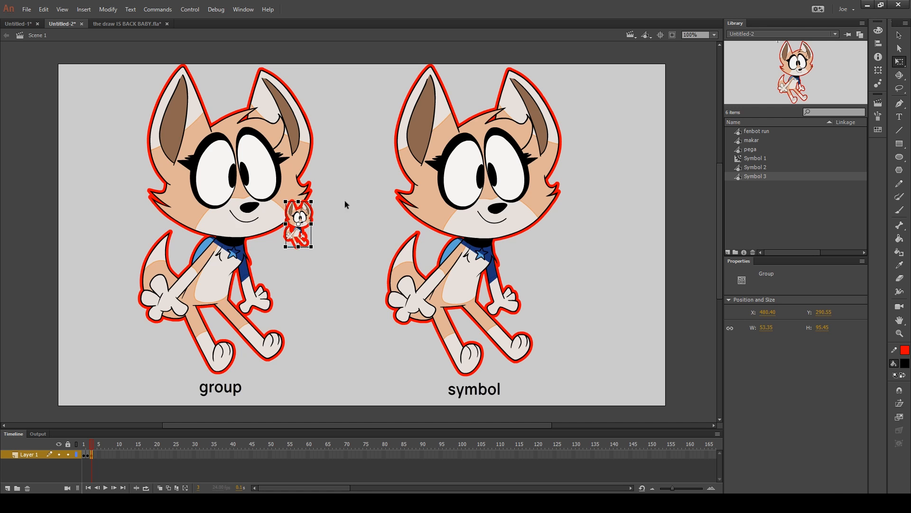
pyautogui.moveTo(314, 200); pyautogui.dragTo(408, 57)
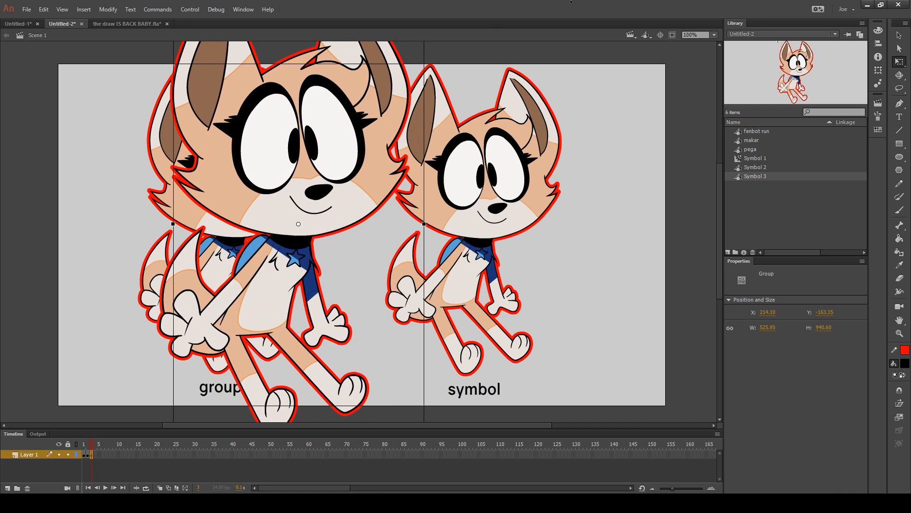
pyautogui.moveTo(375, 180); pyautogui.dragTo(362, 57)
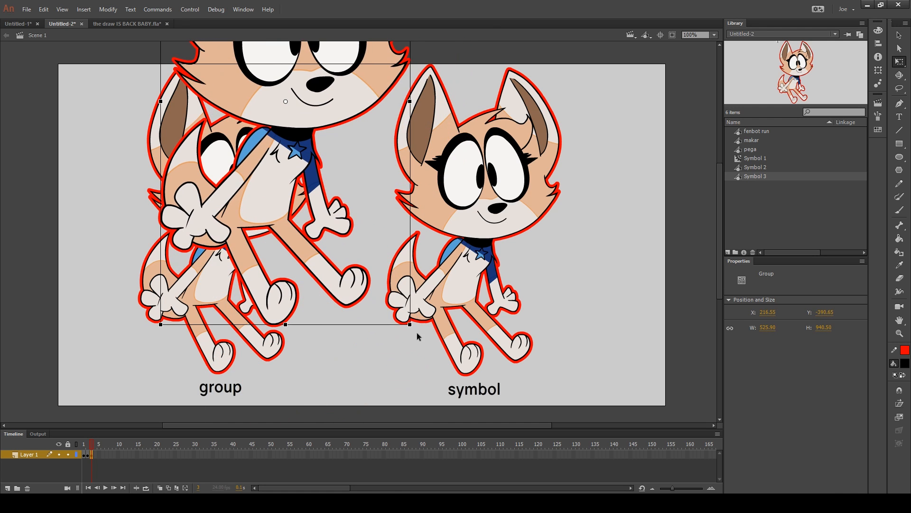
pyautogui.moveTo(410, 324); pyautogui.dragTo(523, 430)
pyautogui.moveTo(314, 293); pyautogui.dragTo(416, 301)
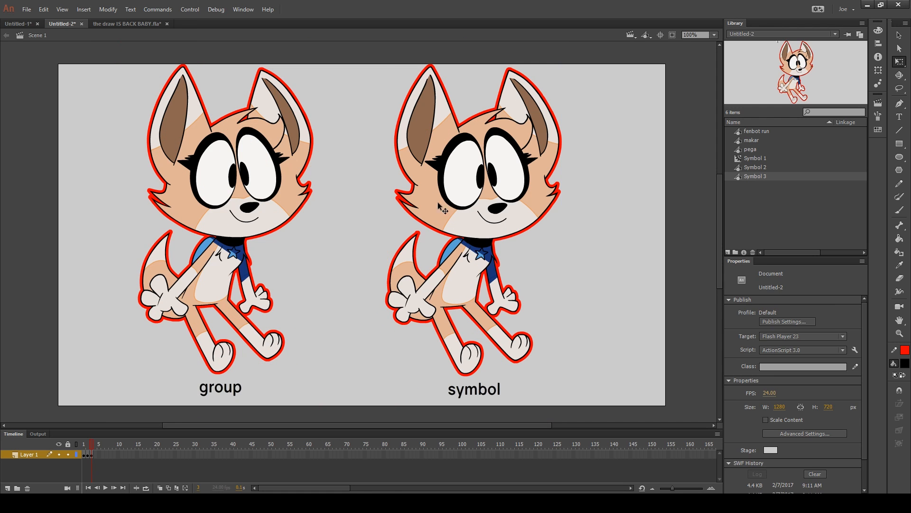
# Try enlarging the fox symbol to about 515 × 922 px with Free Transform, and undo it
pyautogui.click(437, 201)
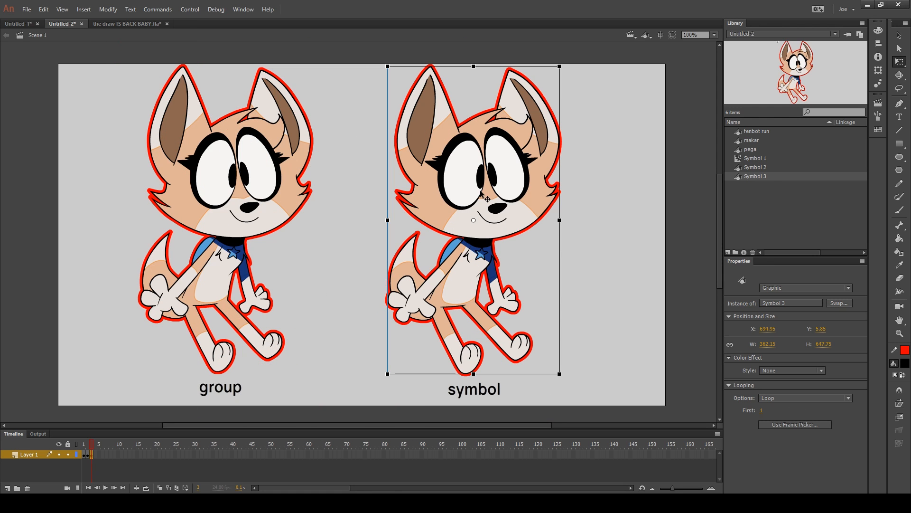
pyautogui.click(620, 107)
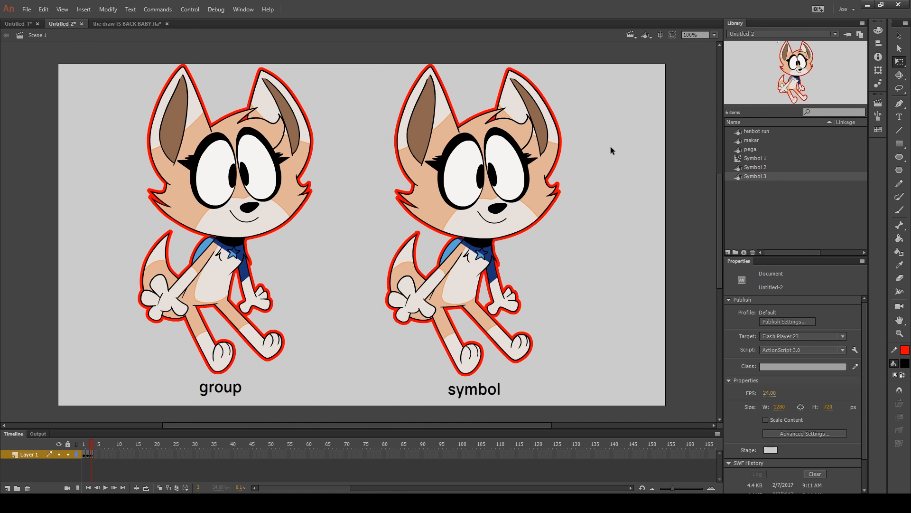
pyautogui.moveTo(601, 100); pyautogui.dragTo(634, 134)
pyautogui.click(546, 121)
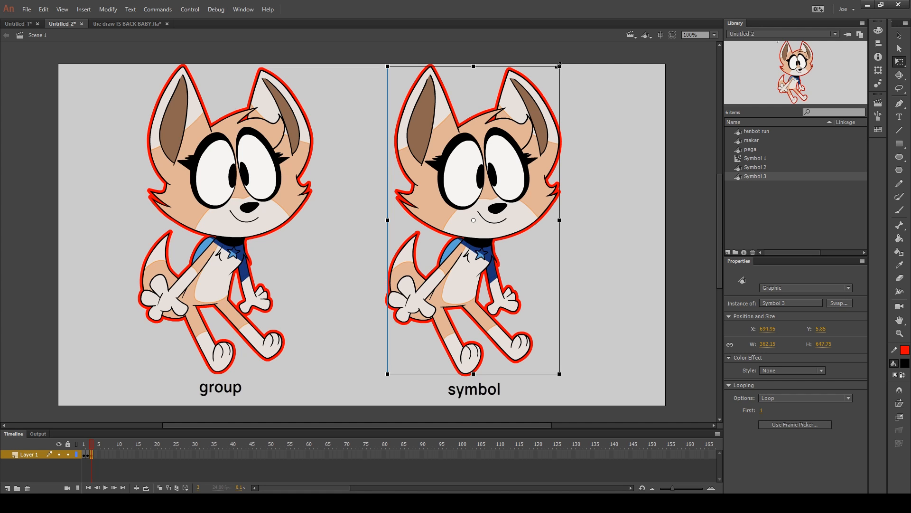
pyautogui.moveTo(559, 65); pyautogui.dragTo(659, 1)
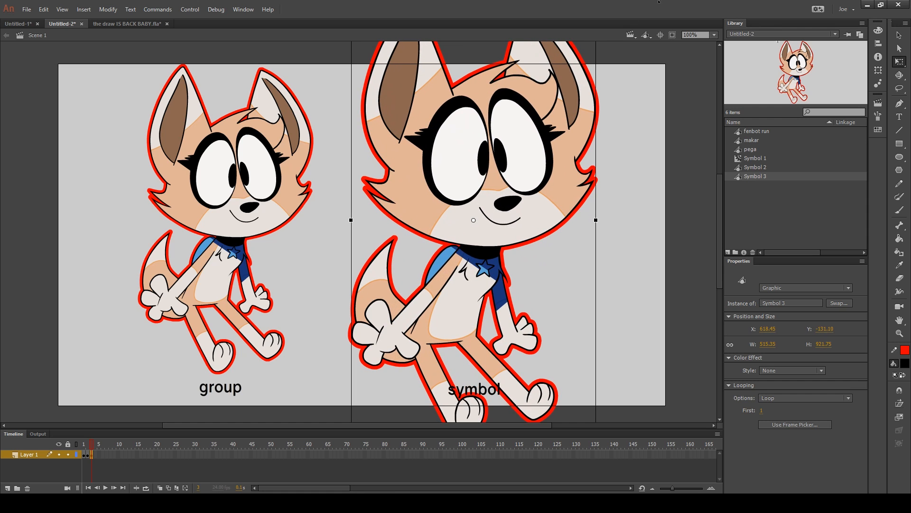
pyautogui.hotkey('ctrl', 'z')
pyautogui.click(625, 223)
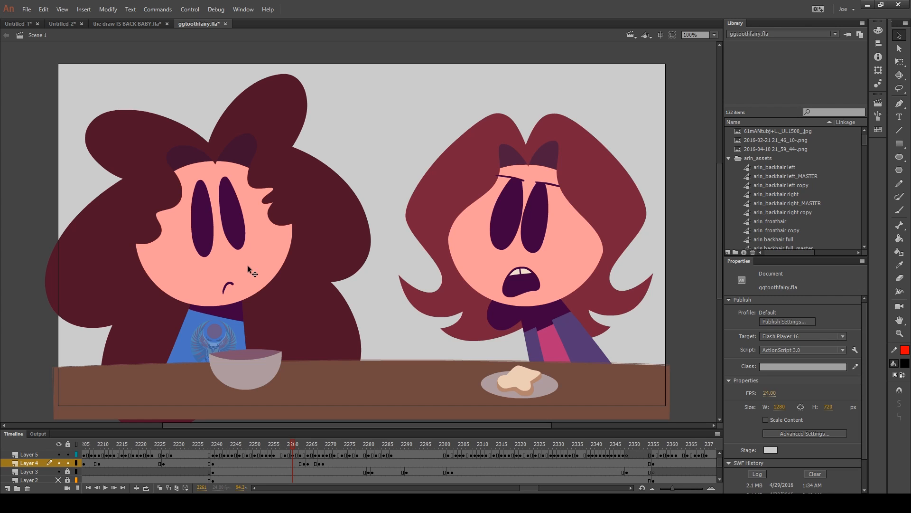
# Select Layer 4's artwork at frame 2261 and again at frame 2259 of ggtoothfairy.fla to examine the left character's parts
pyautogui.click(293, 462)
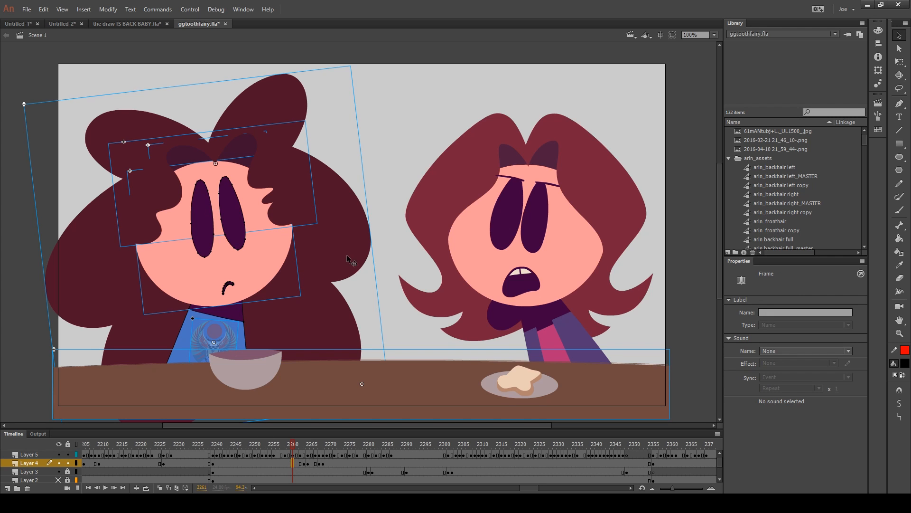
pyautogui.click(394, 296)
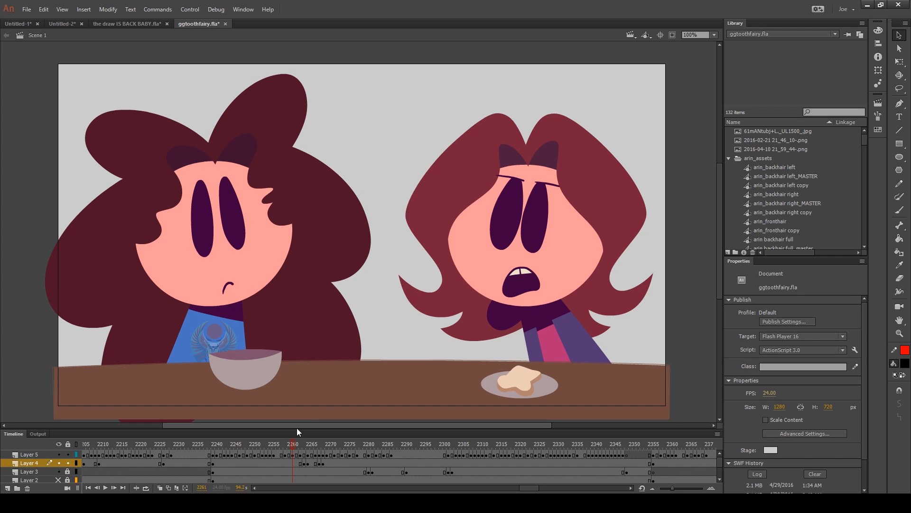
pyautogui.click(285, 462)
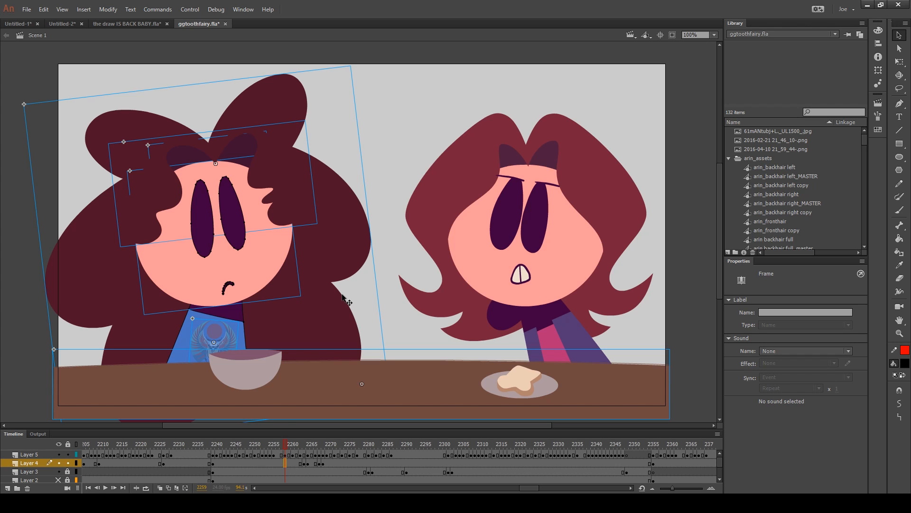
pyautogui.click(376, 298)
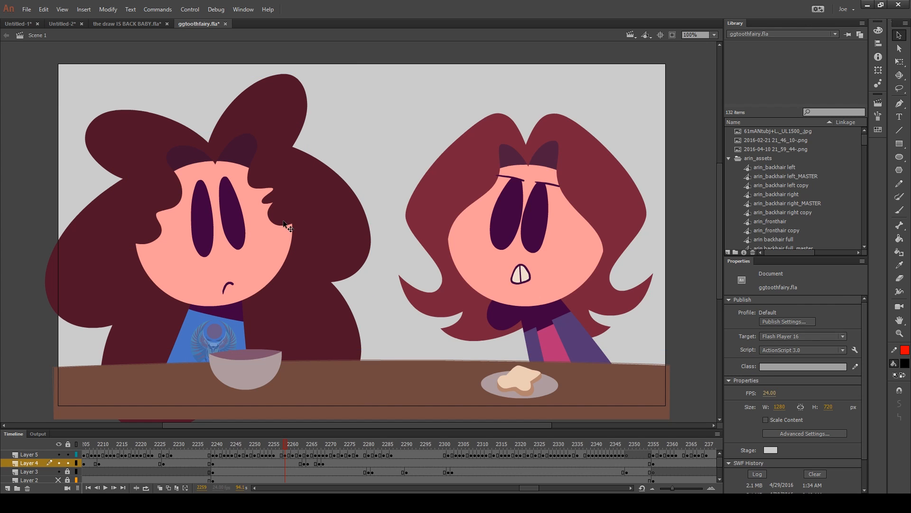
# Try moving the left character's eyes drawing object to the right, and undo it
pyautogui.click(262, 252)
pyautogui.click(239, 224)
pyautogui.moveTo(236, 233)
pyautogui.mouseDown()
pyautogui.moveTo(261, 228)
pyautogui.moveTo(282, 283)
pyautogui.moveTo(260, 244)
pyautogui.moveTo(326, 214)
pyautogui.mouseUp()
pyautogui.hotkey('ctrl', 'z')
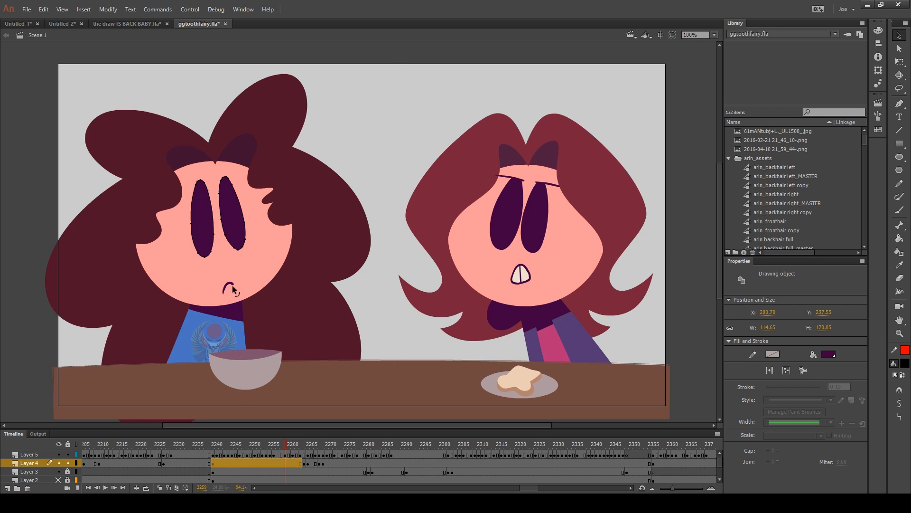
# Clear the selection and step back one frame to examine the right character's previous mouth shape
pyautogui.click(357, 306)
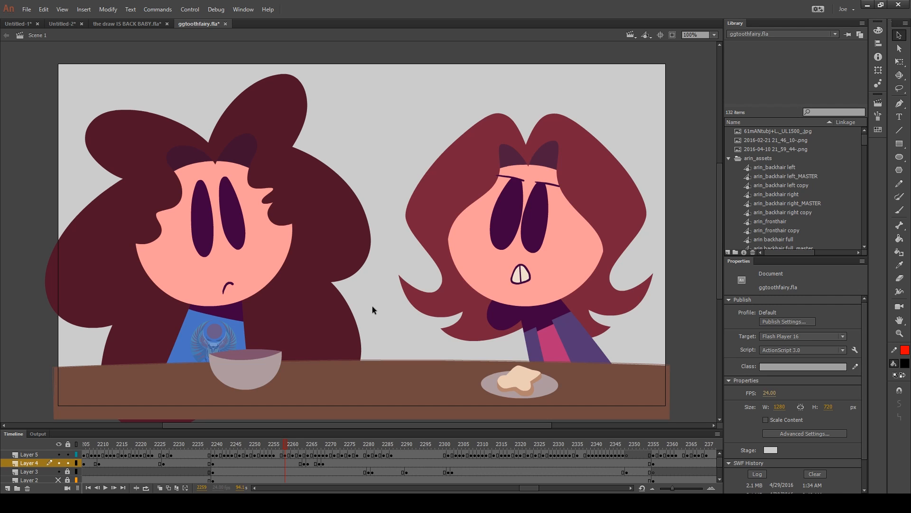
pyautogui.press(',')
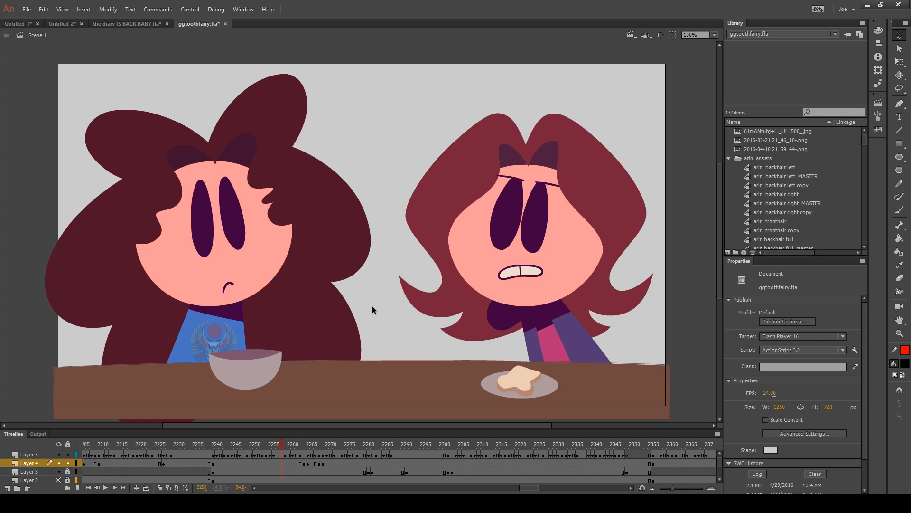